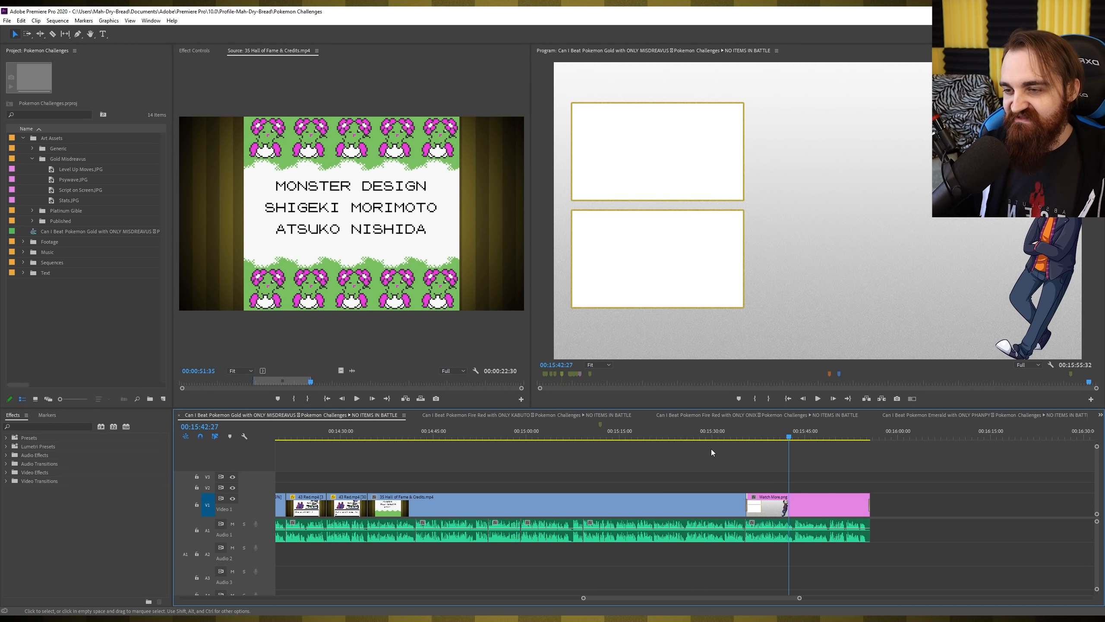
Review the sequence's marked moments, including the markers at 00:01:13:25, Psywave, How I make Playlist Card and 00:08:36:00
{"action": "left_click", "coordinate": [711, 382]}
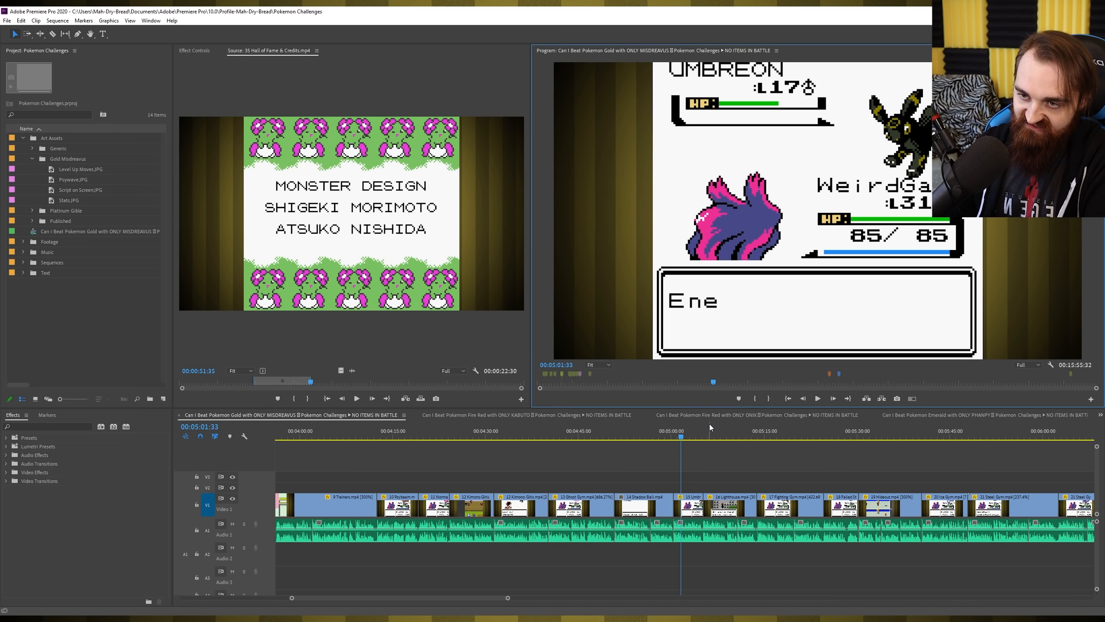
{"action": "left_click", "coordinate": [580, 373]}
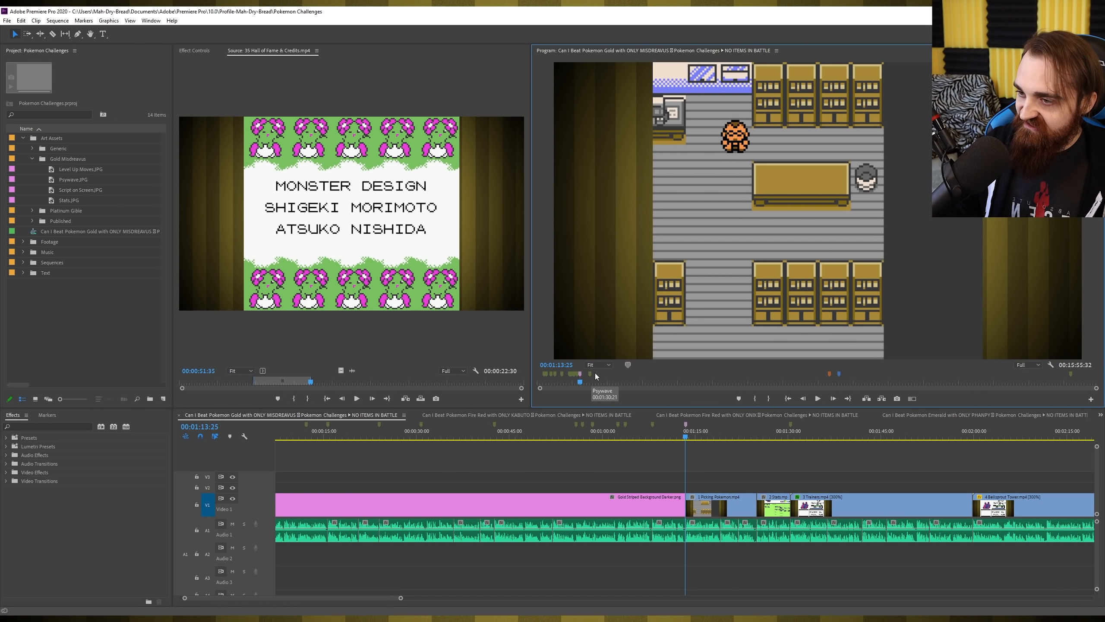
{"action": "left_click", "coordinate": [591, 373]}
{"action": "left_click", "coordinate": [829, 373]}
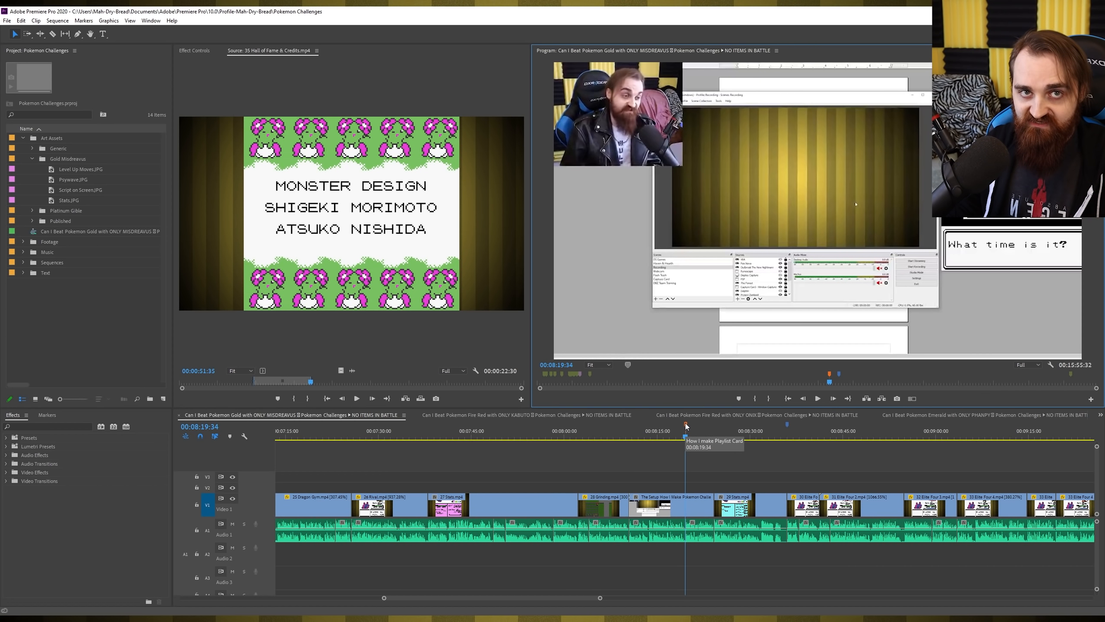
{"action": "left_click", "coordinate": [786, 424]}
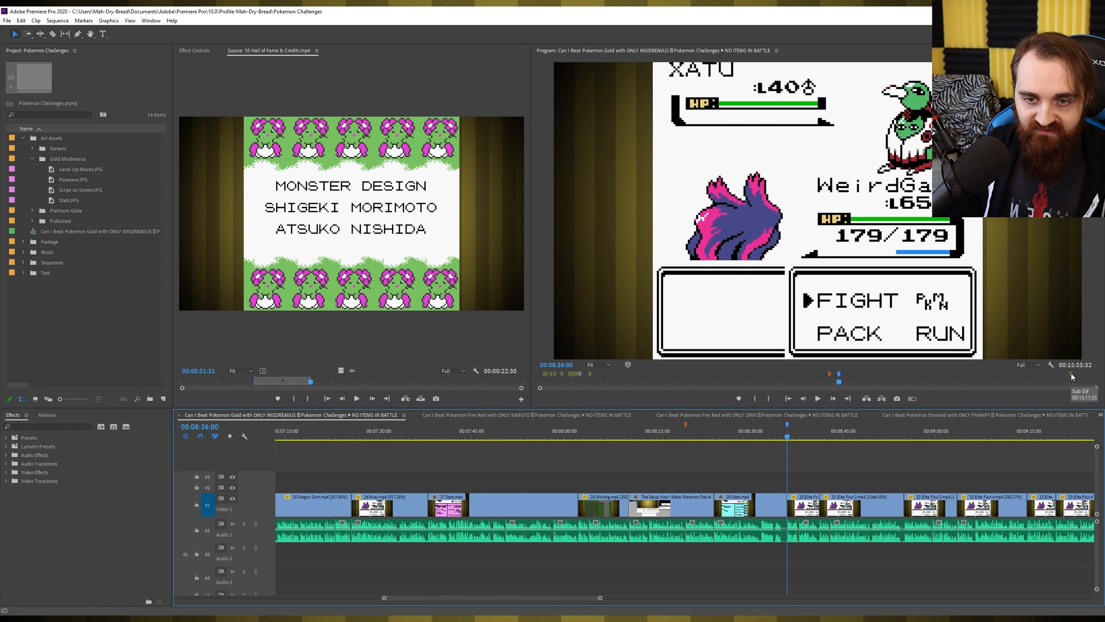
Go to the Psywave marker at 00:01:30:21 and preview the images in the Gold Misdreavus bin
{"action": "left_click", "coordinate": [590, 373]}
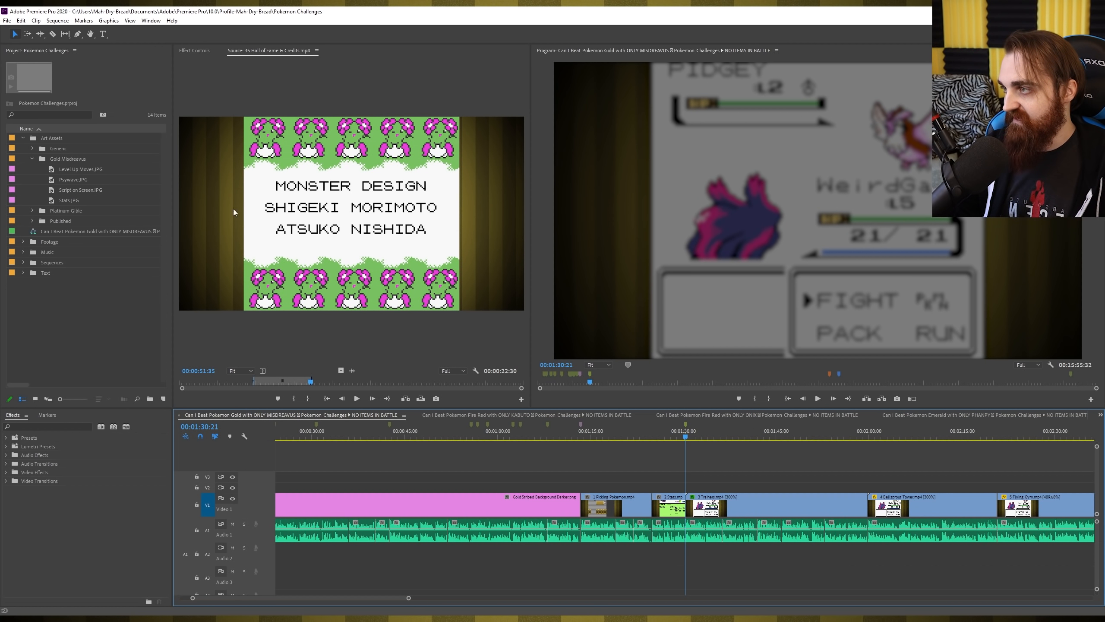
{"action": "left_click", "coordinate": [65, 159]}
{"action": "left_click", "coordinate": [84, 169]}
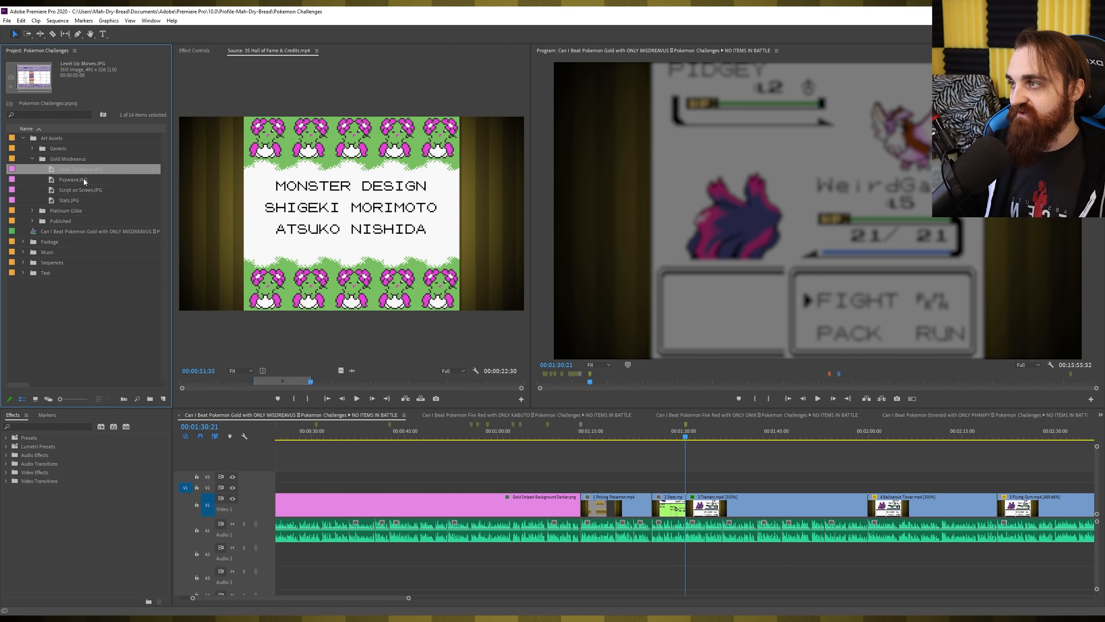
{"action": "left_click", "coordinate": [82, 180]}
{"action": "left_click", "coordinate": [82, 190]}
{"action": "left_click", "coordinate": [82, 200]}
{"action": "left_click", "coordinate": [93, 174]}
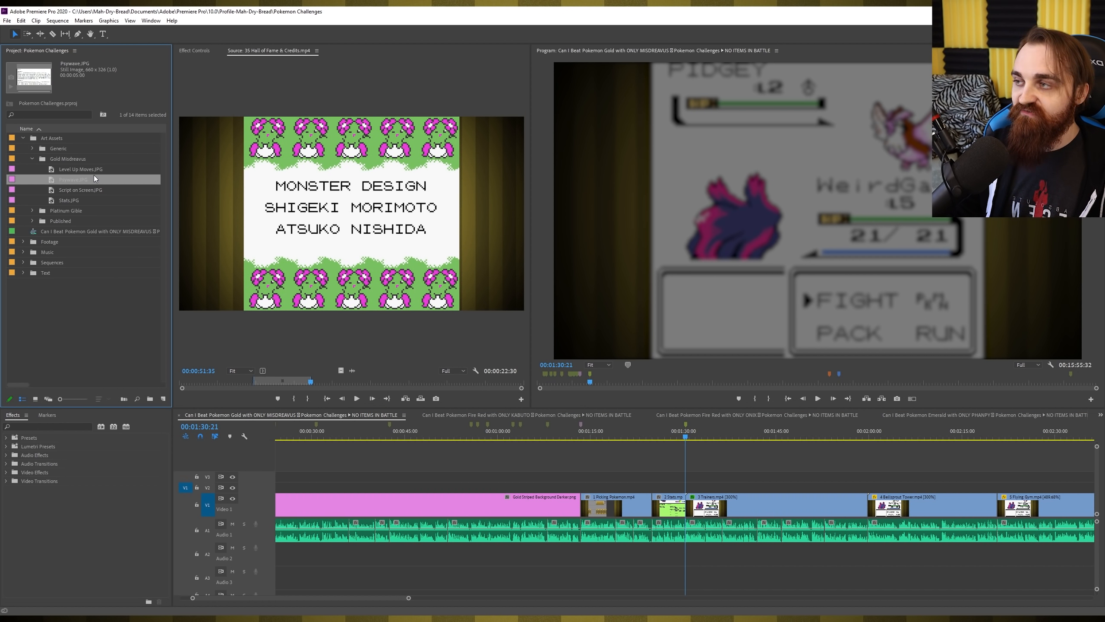
{"action": "left_click", "coordinate": [100, 169]}
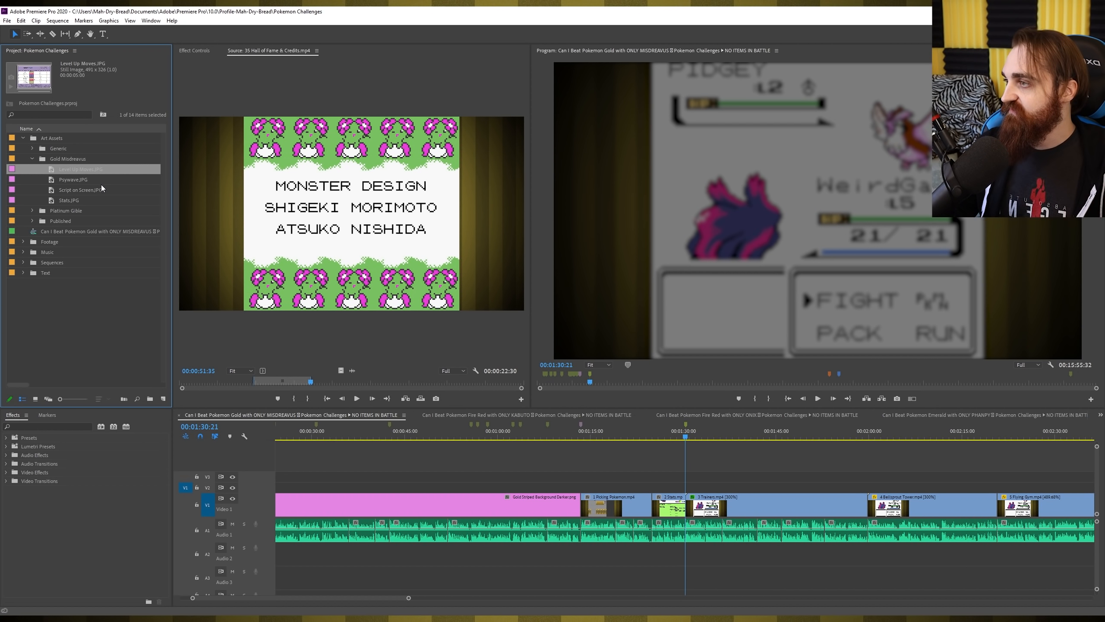
Place Psywave.JPG on video track 2 at the Psywave marker and extend it to the end of the 3 Trainers clip
{"action": "left_click_drag", "start_coordinate": [71, 180], "coordinate": [692, 488]}
{"action": "key", "text": "equal"}
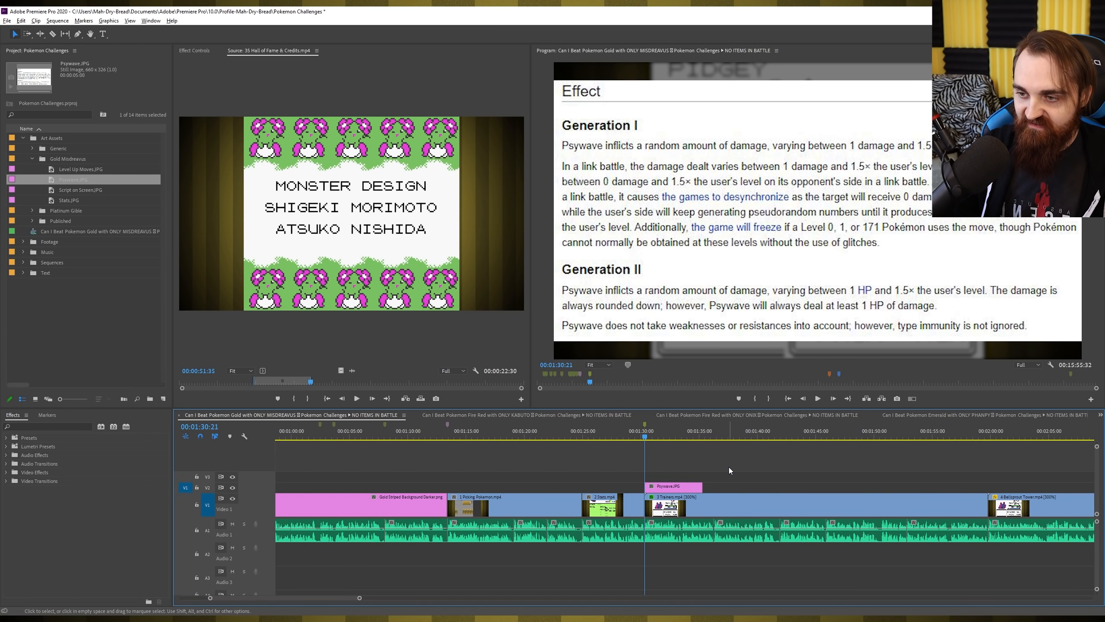
{"action": "left_click_drag", "start_coordinate": [707, 486], "coordinate": [966, 478]}
{"action": "scroll", "coordinate": [677, 460], "scroll_direction": "up", "scroll_amount": 3}
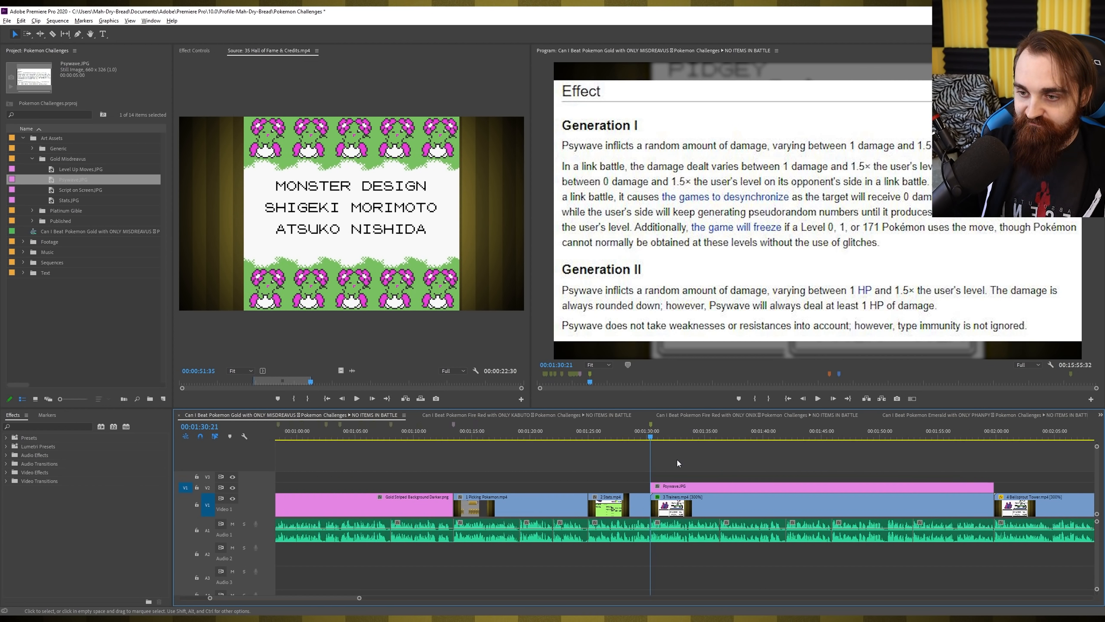
{"action": "scroll", "coordinate": [646, 465], "scroll_direction": "down", "scroll_amount": 3}
Shrink the Psywave image around its centre so a margin of the blurred gameplay shows on every side
{"action": "left_click", "coordinate": [725, 235]}
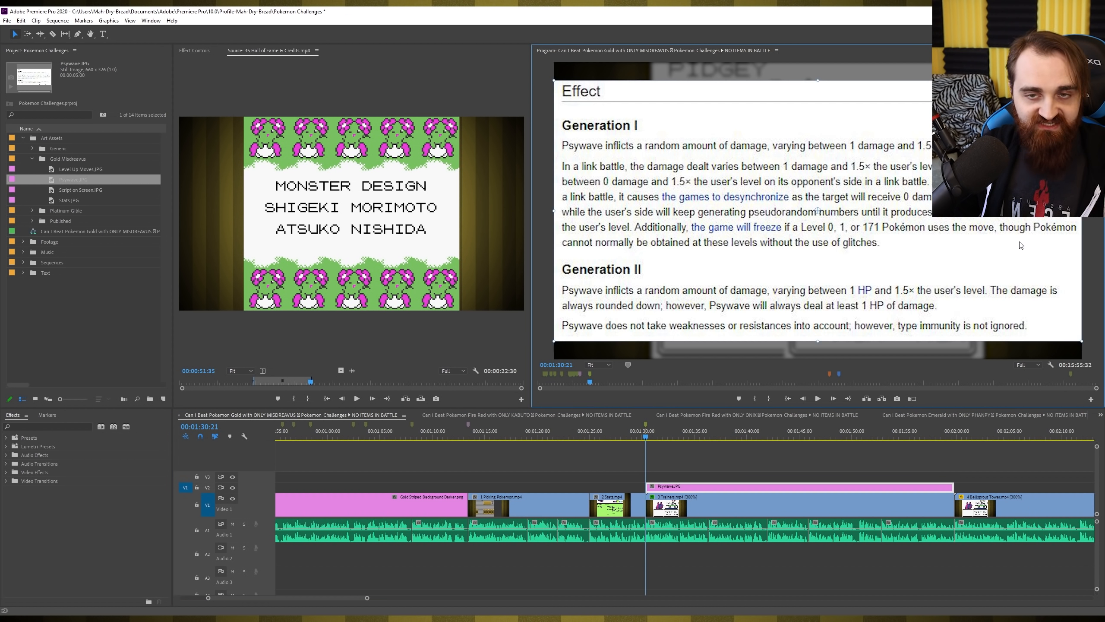
{"action": "left_click_drag", "start_coordinate": [554, 341], "coordinate": [563, 336]}
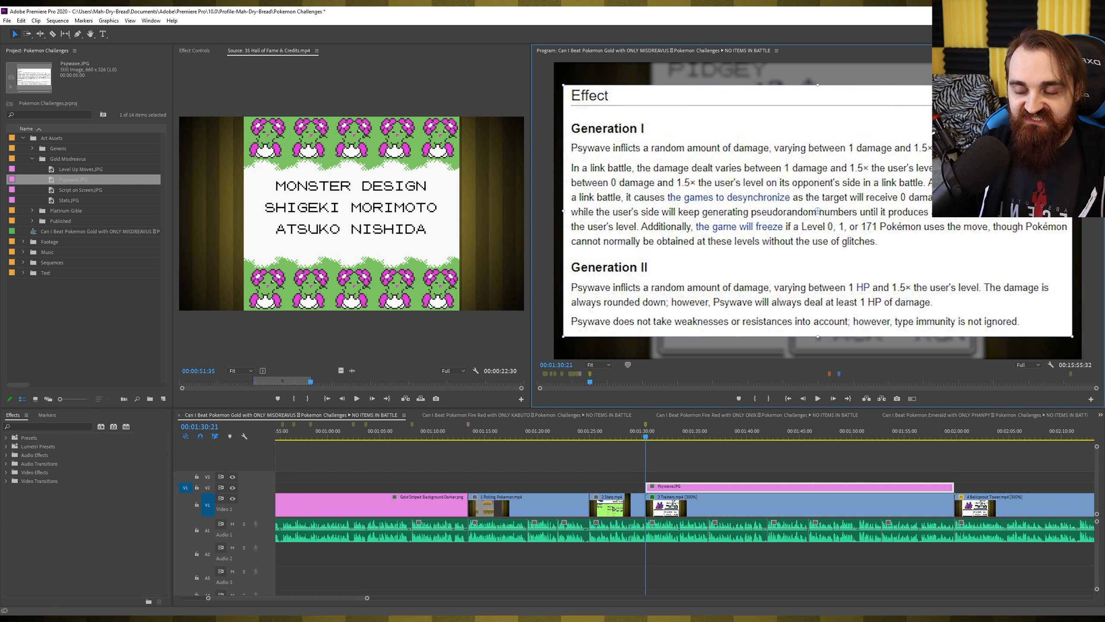
{"action": "left_click", "coordinate": [786, 464]}
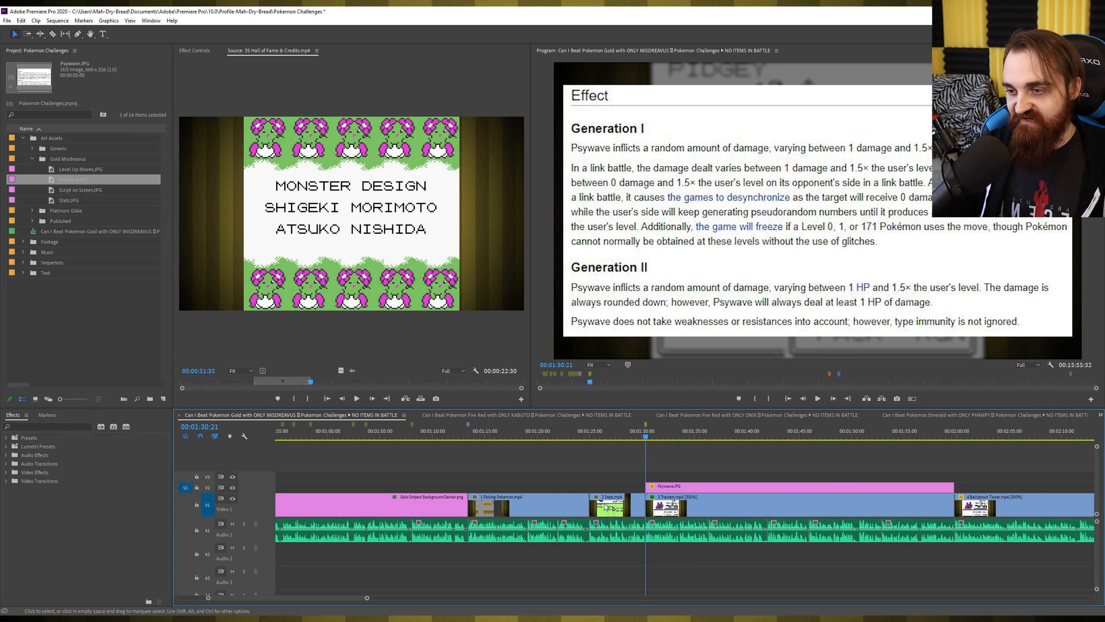
{"action": "left_click", "coordinate": [851, 273]}
{"action": "left_click_drag", "start_coordinate": [1073, 85], "coordinate": [1048, 97]}
{"action": "left_click", "coordinate": [796, 457]}
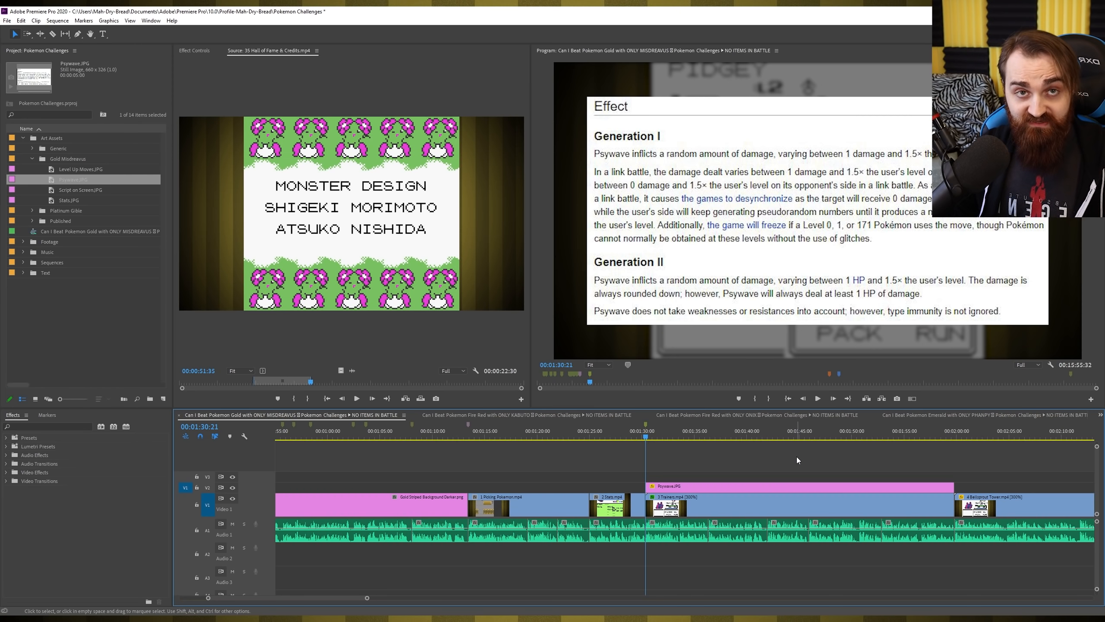
Find the Push video transition and apply it to the start of the Psywave.JPG clip
{"action": "left_click", "coordinate": [72, 427]}
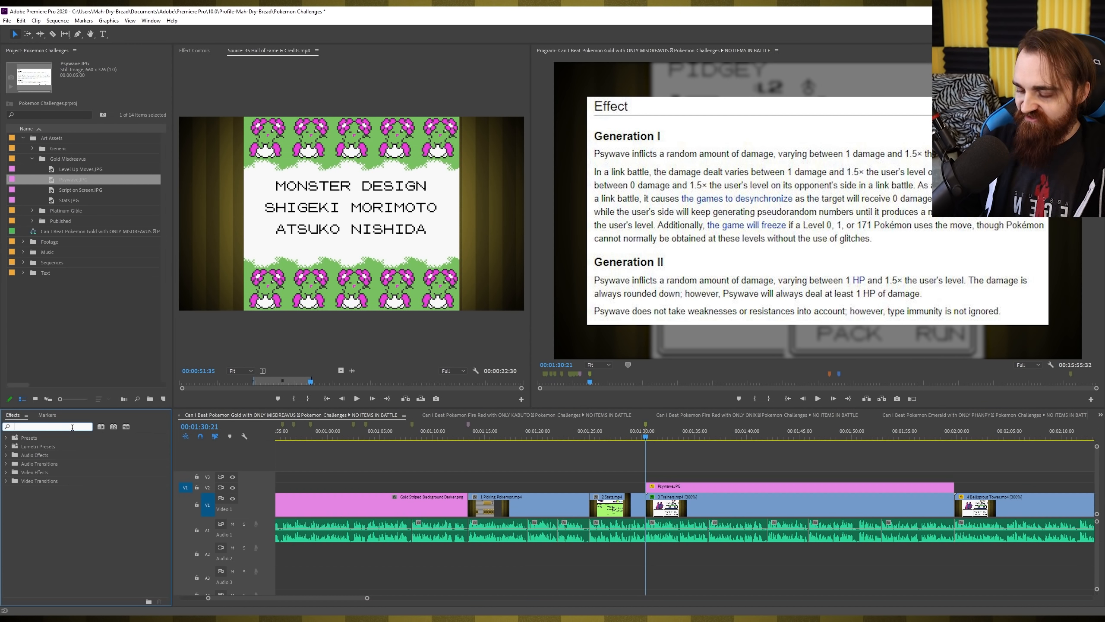
{"action": "type", "text": "push"}
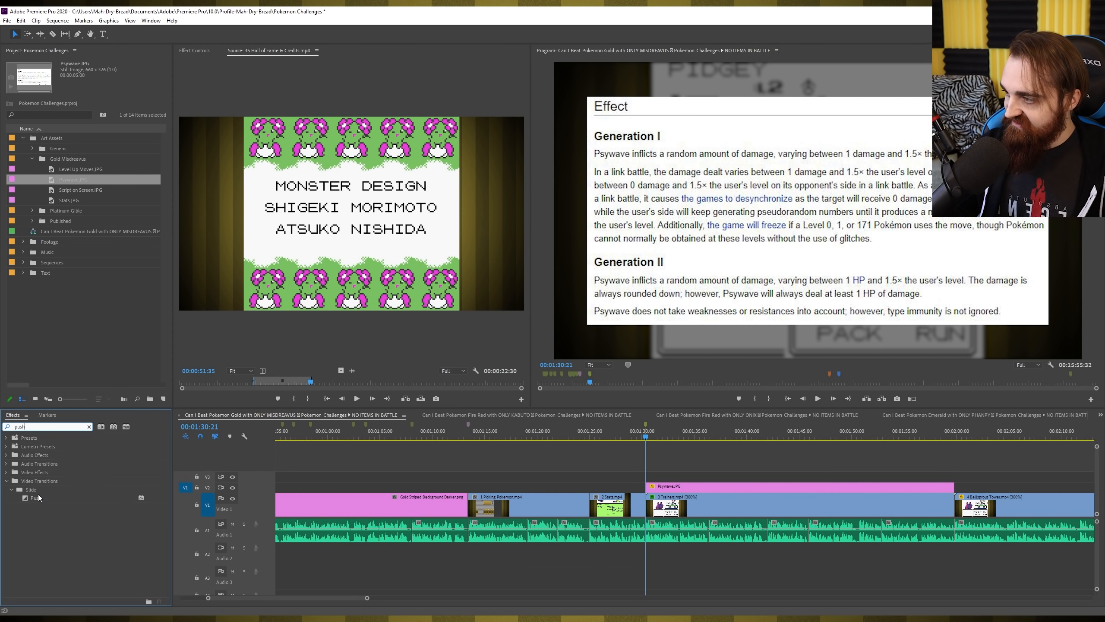
{"action": "left_click_drag", "start_coordinate": [38, 498], "coordinate": [648, 486]}
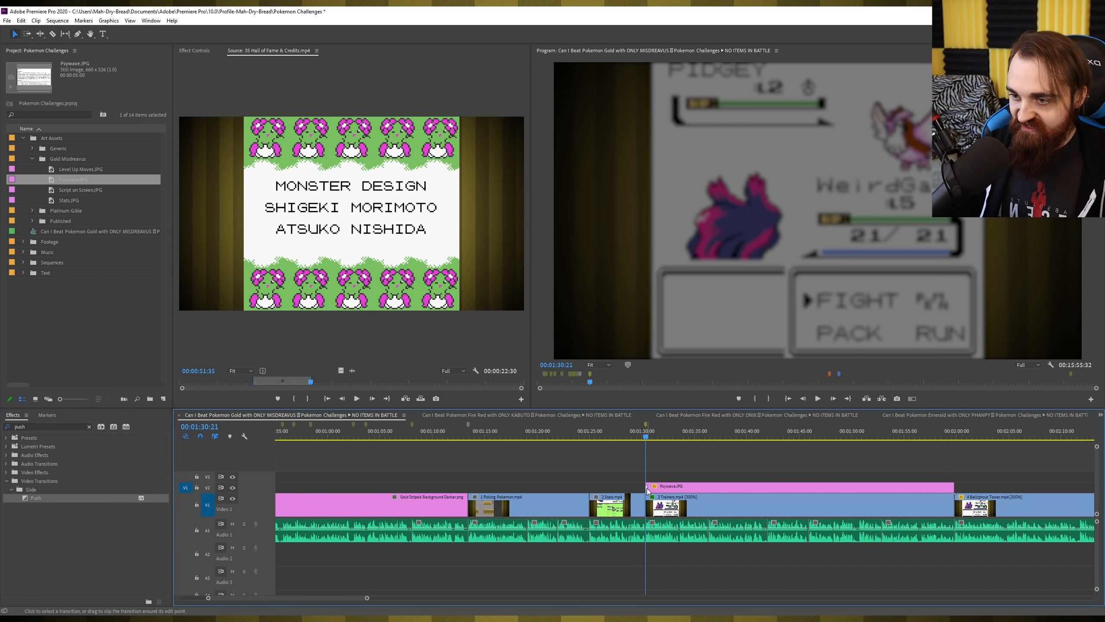
Set the Push transition's duration to 00:00:00:06 and play back the image's entrance
{"action": "left_click", "coordinate": [194, 51]}
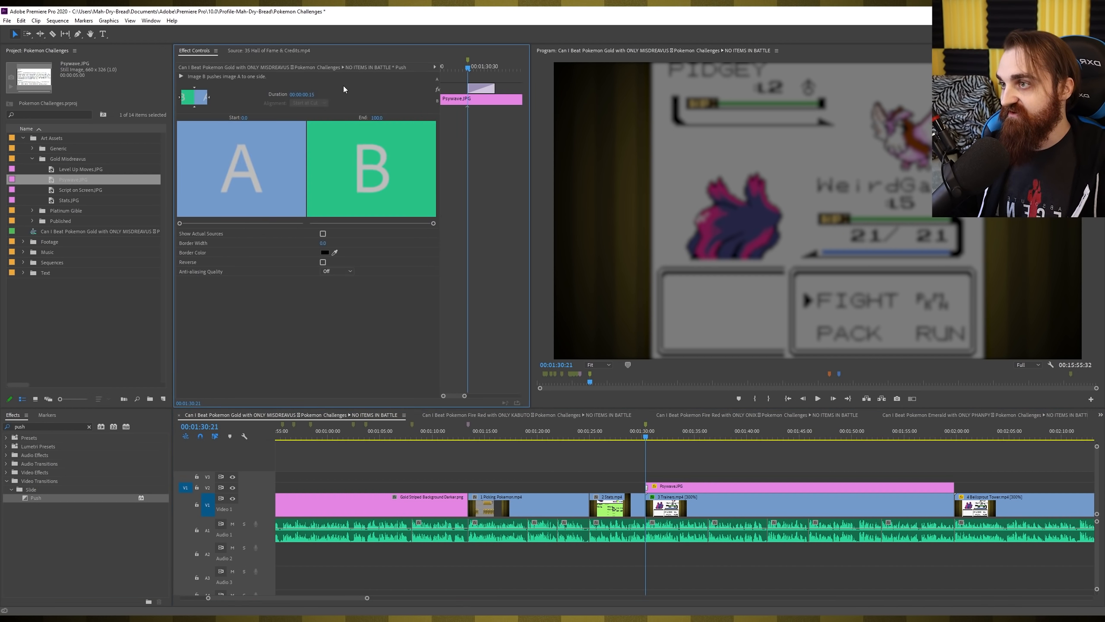
{"action": "left_click", "coordinate": [314, 95]}
{"action": "key", "text": "shift+End"}
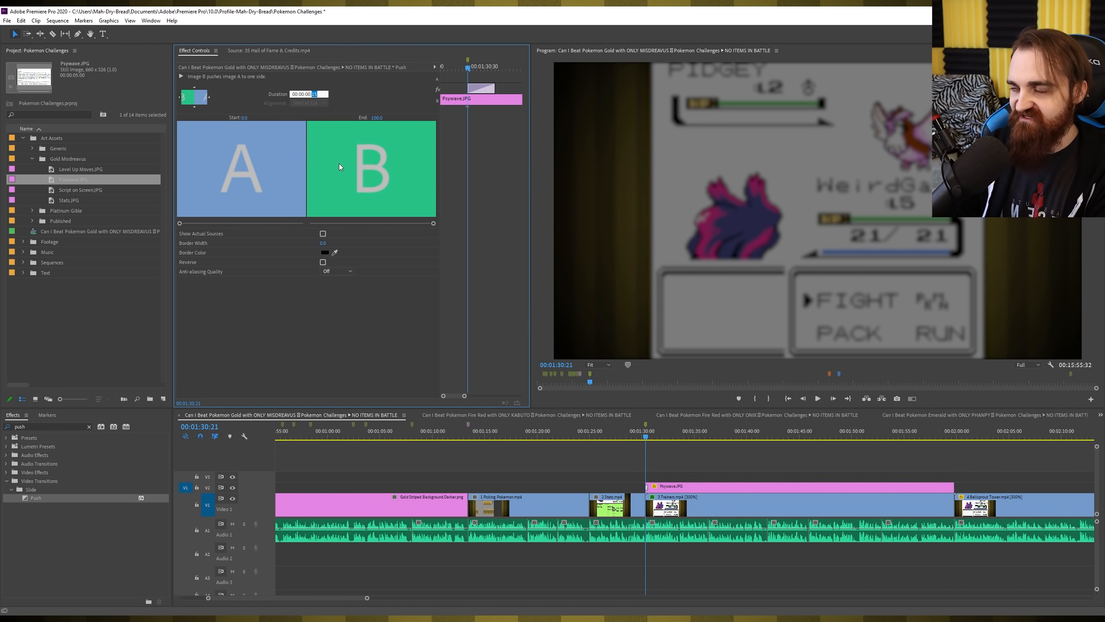
{"action": "type", "text": "0"}
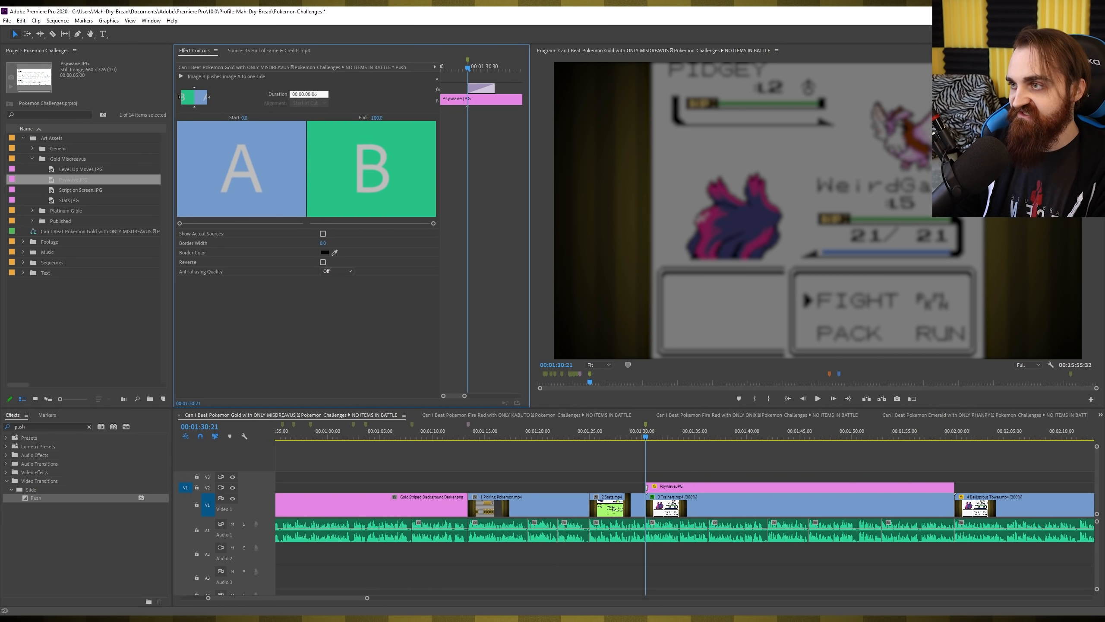
{"action": "type", "text": "6"}
{"action": "key", "text": "Return"}
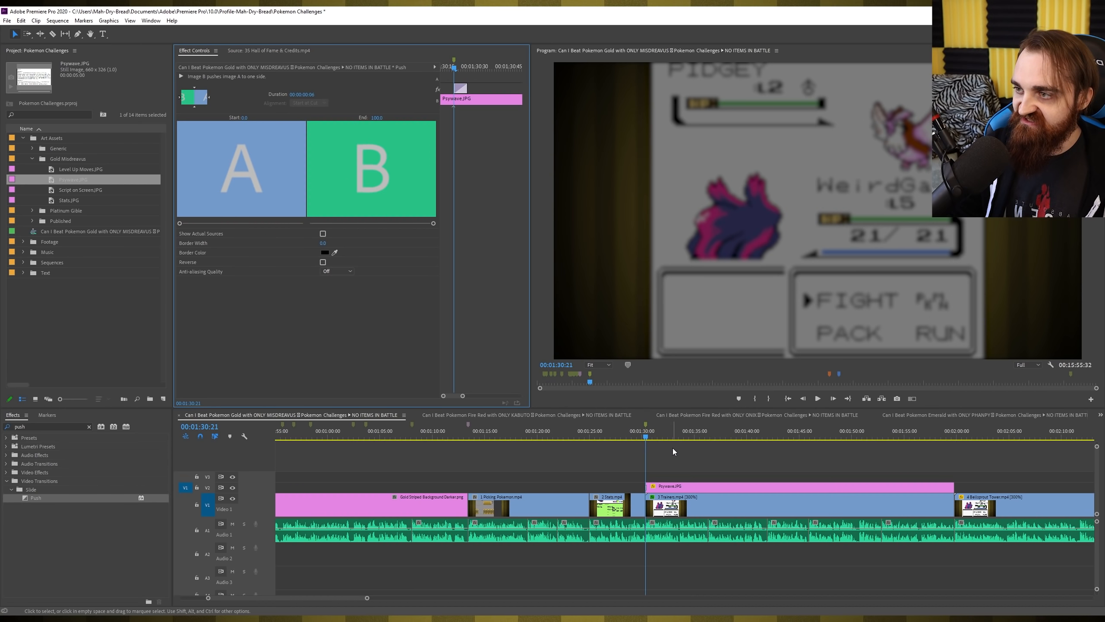
{"action": "left_click", "coordinate": [675, 449]}
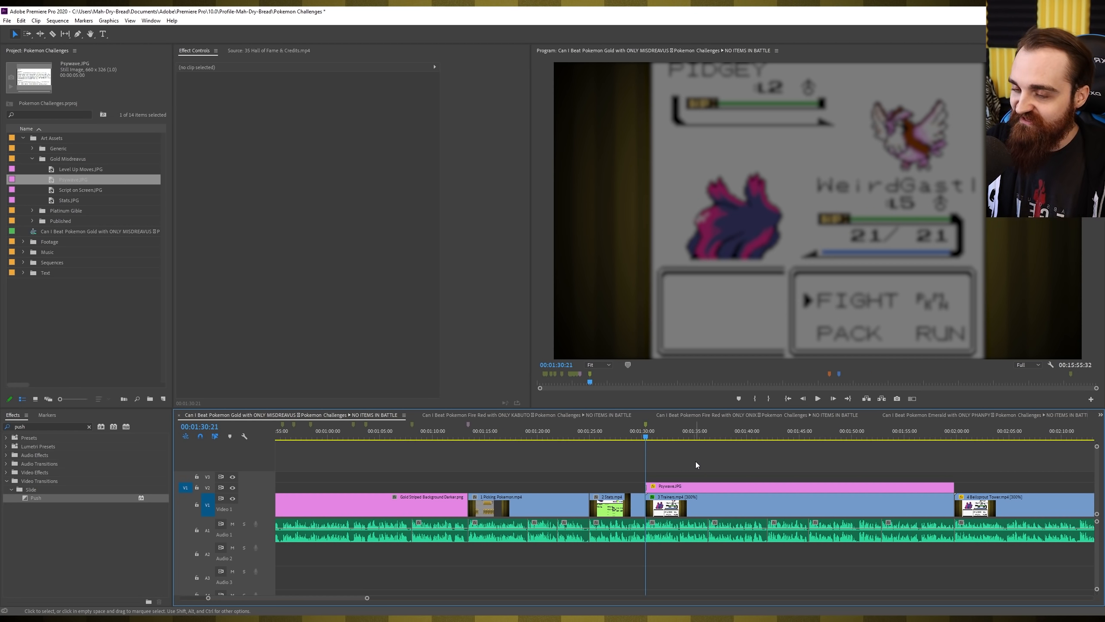
{"action": "key", "text": "space"}
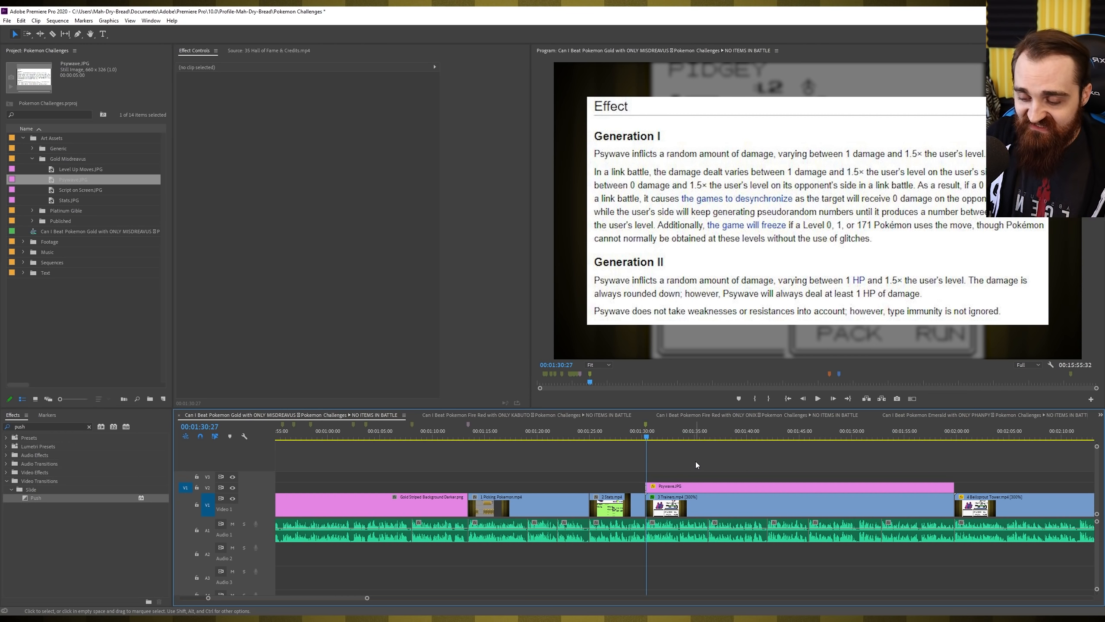
Save the project and delete the Psywave marker at 00:01:30:21
{"action": "scroll", "coordinate": [689, 460], "scroll_direction": "up", "scroll_amount": 3}
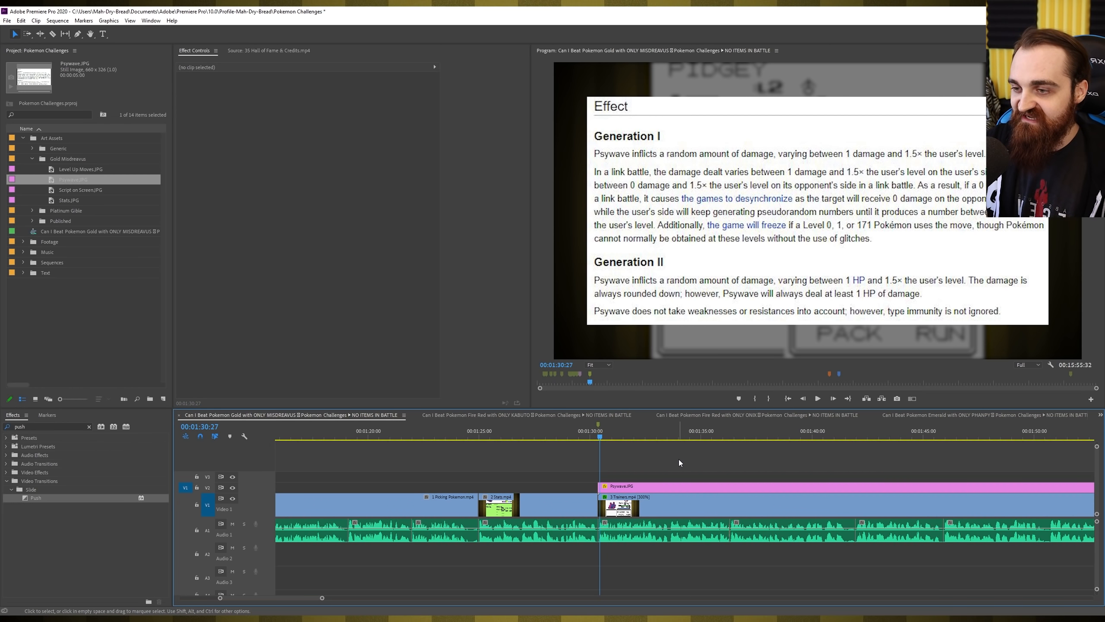
{"action": "scroll", "coordinate": [696, 460], "scroll_direction": "down", "scroll_amount": 4}
{"action": "left_click", "coordinate": [872, 437]}
{"action": "key", "text": "ctrl+s"}
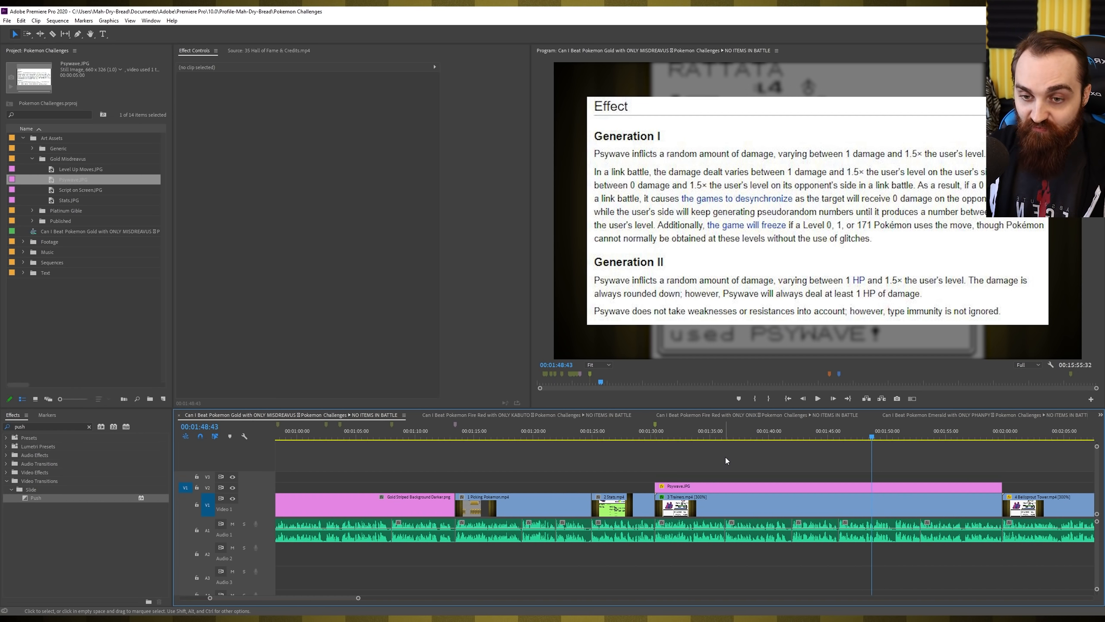
{"action": "double_click", "coordinate": [654, 424]}
{"action": "left_click", "coordinate": [633, 231]}
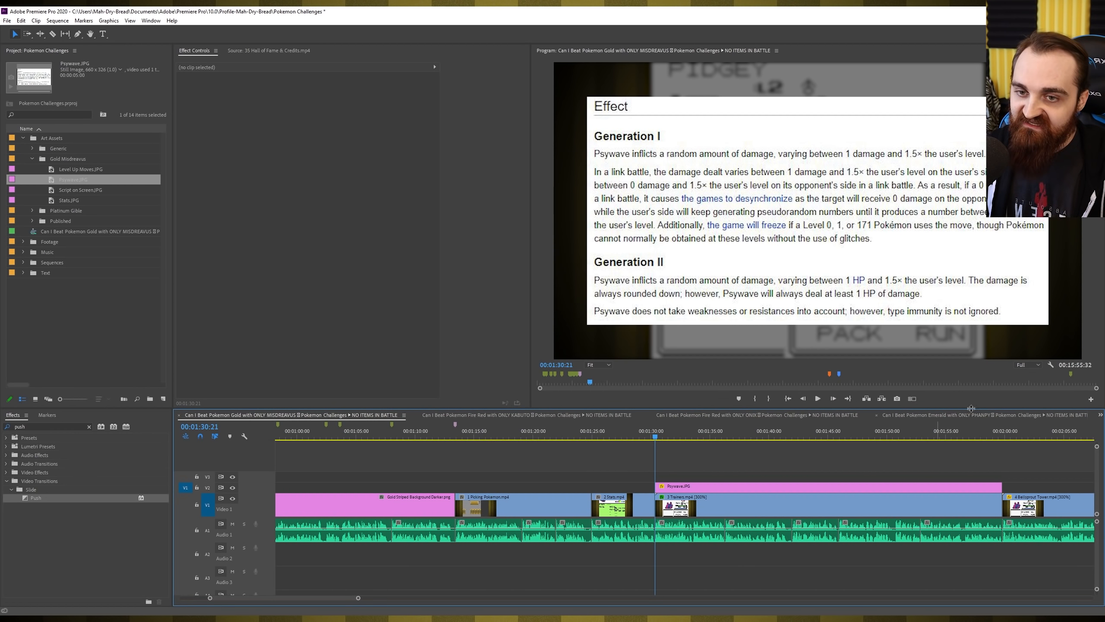
Insert MDB Subscribe.avi from the Generic bin on video track 2 at the Sub Gif marker, 00:15:11:55, and save the project
{"action": "left_click", "coordinate": [1071, 372]}
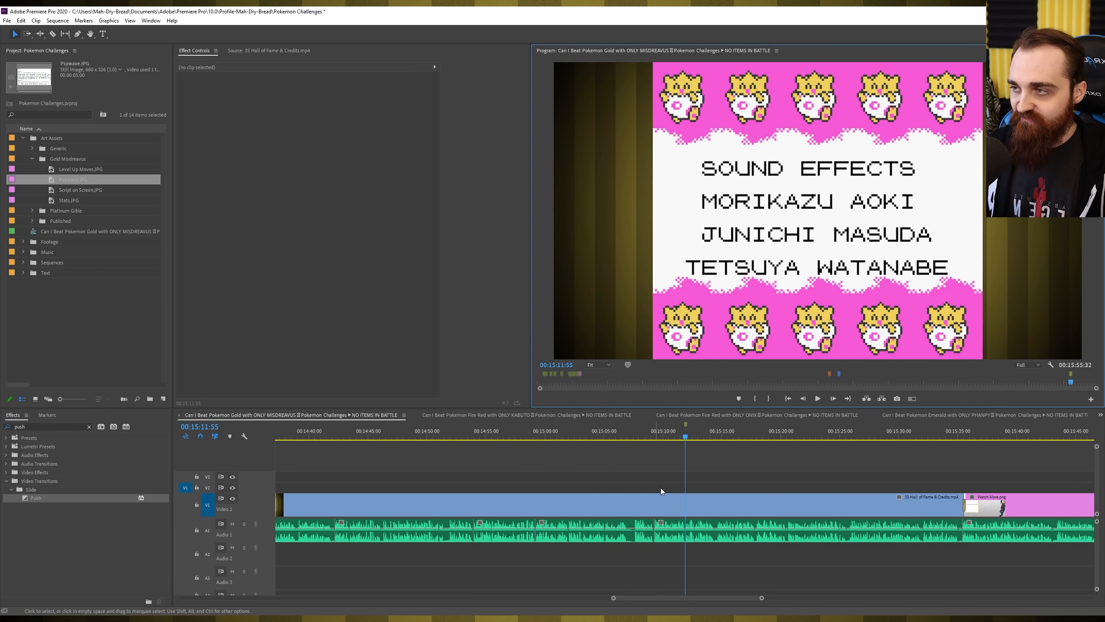
{"action": "left_click", "coordinate": [33, 149]}
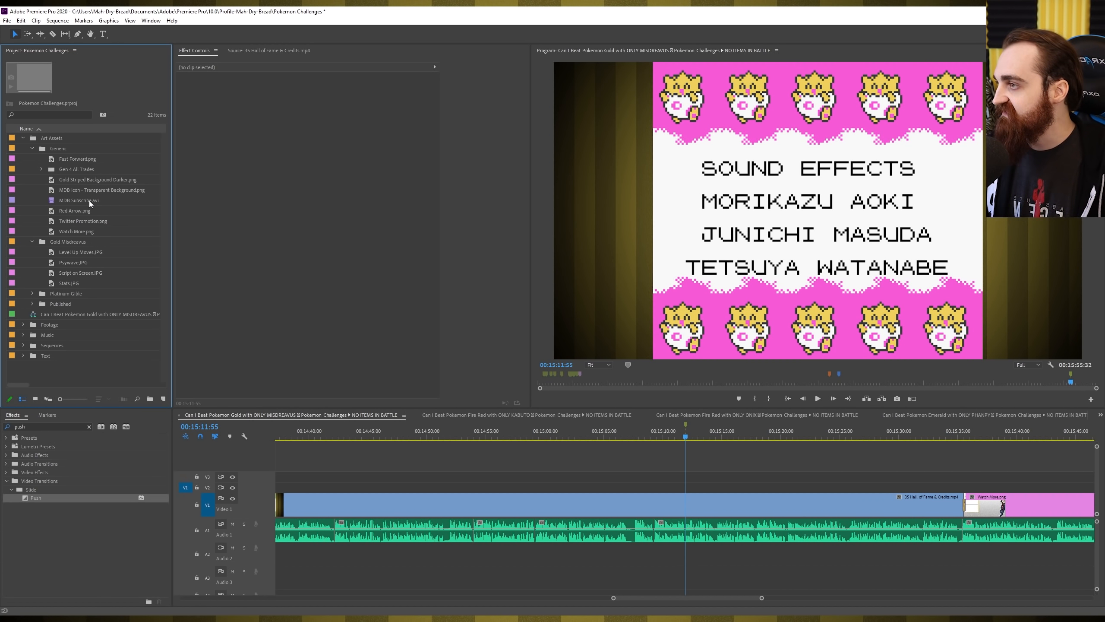
{"action": "left_click", "coordinate": [76, 201]}
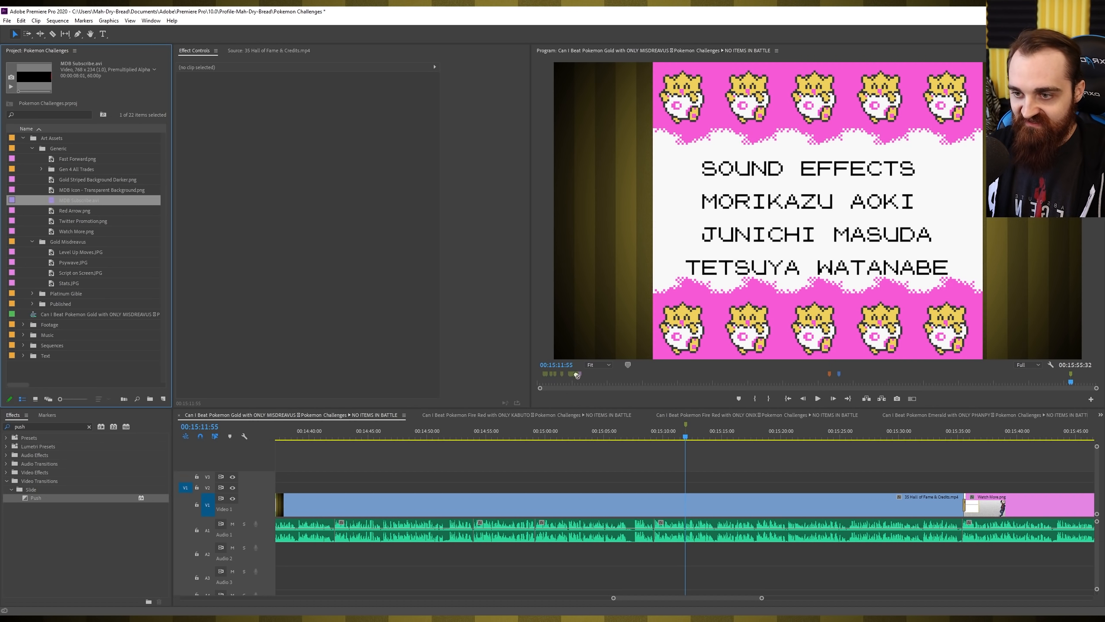
{"action": "key", "text": "period"}
{"action": "left_click", "coordinate": [33, 149]}
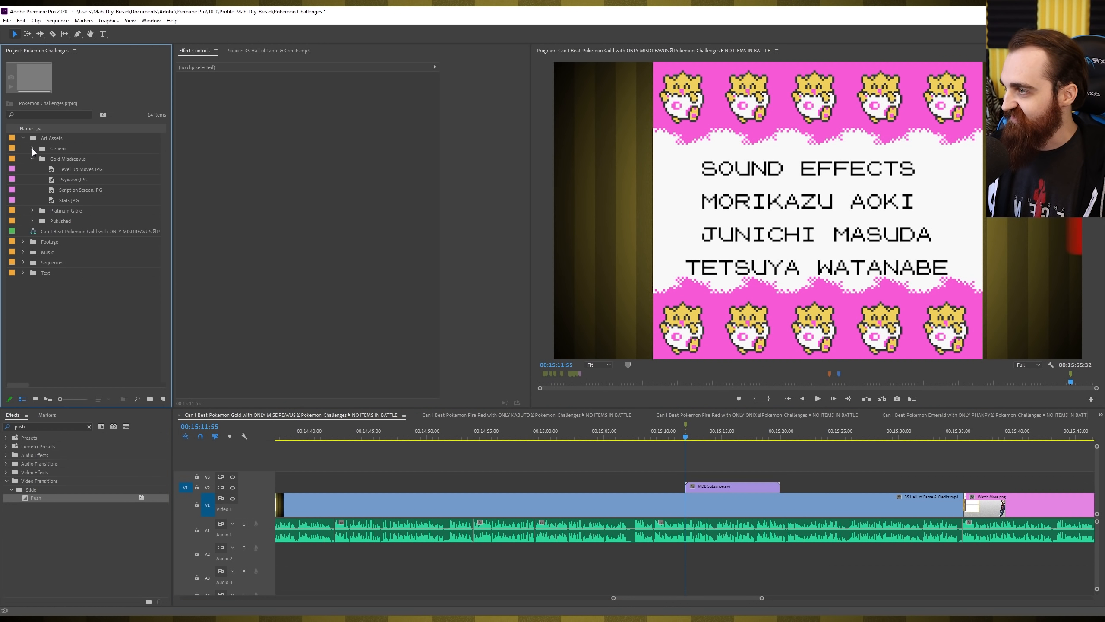
{"action": "left_click", "coordinate": [725, 463]}
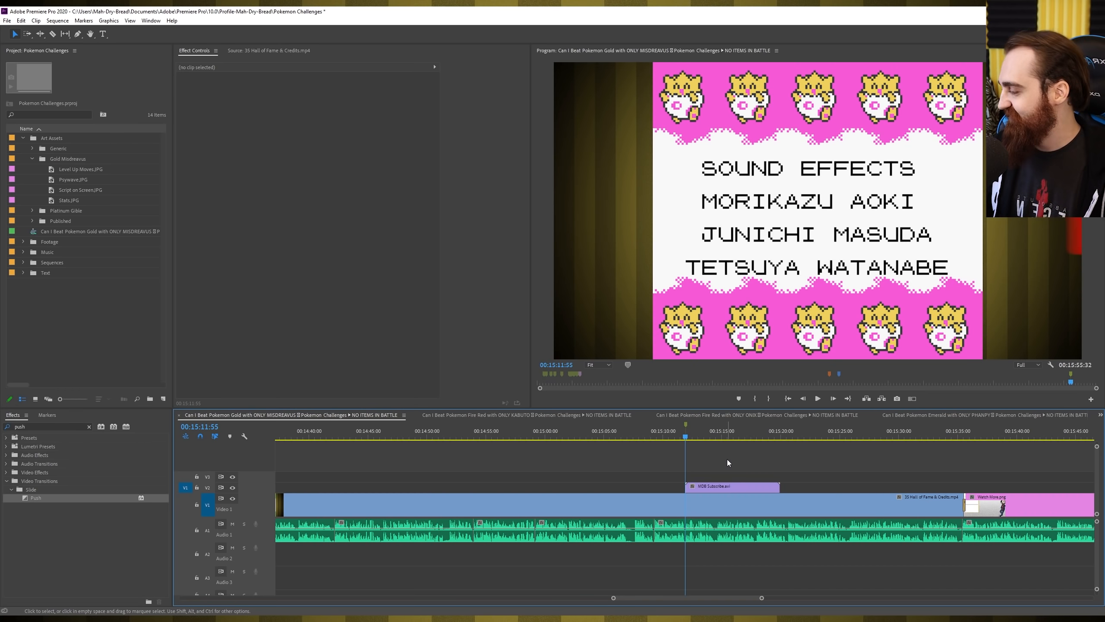
{"action": "key", "text": "ctrl+s"}
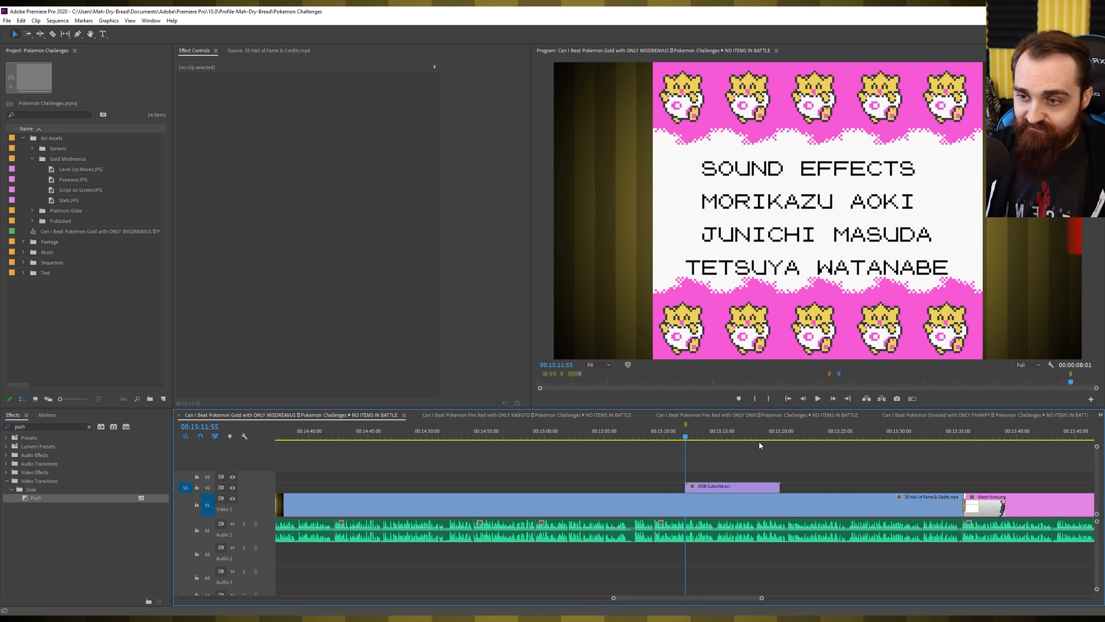
Scale the MDB Subscribe.avi overlay down to about 58% and turn off Scale to Frame Size for the clip
{"action": "left_click", "coordinate": [726, 433]}
{"action": "left_click", "coordinate": [865, 209]}
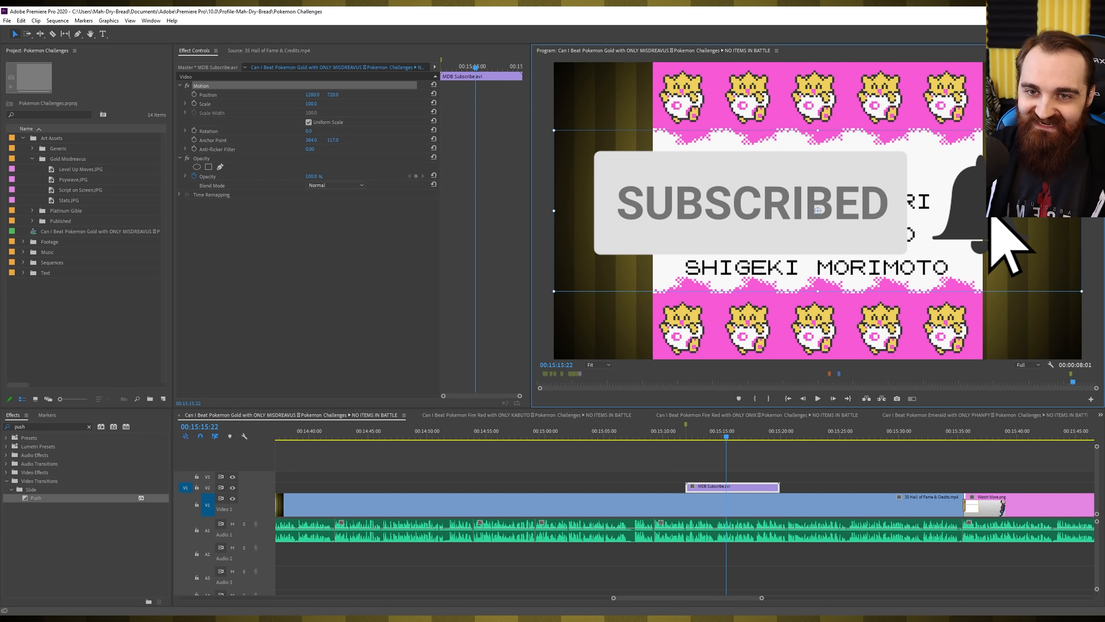
{"action": "left_click_drag", "start_coordinate": [1082, 291], "coordinate": [972, 257]}
{"action": "right_click", "coordinate": [756, 490]}
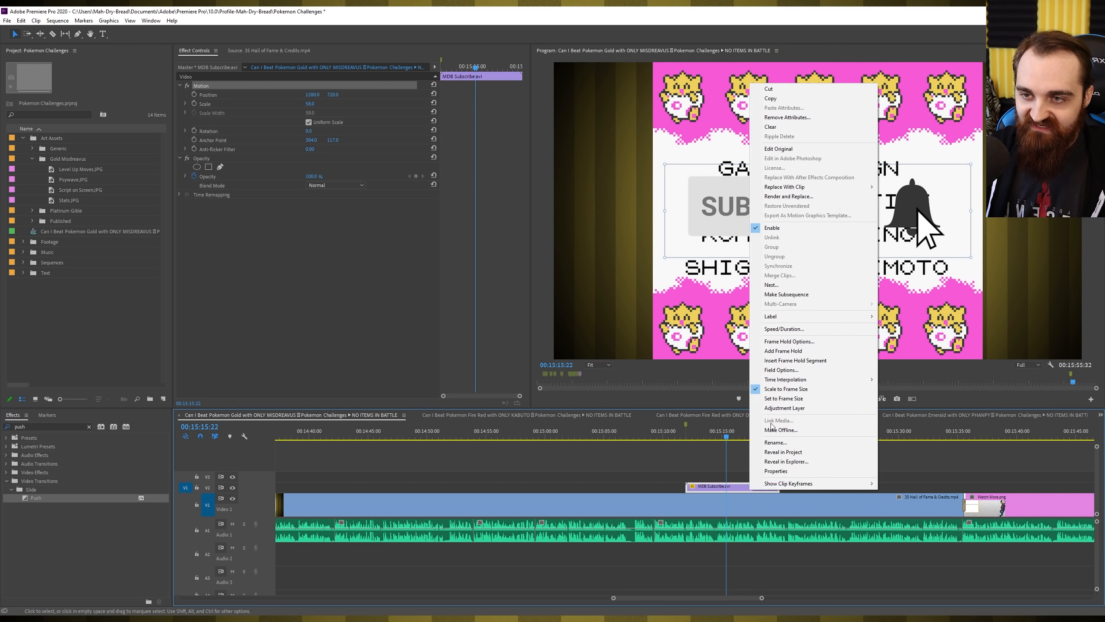
{"action": "left_click", "coordinate": [809, 389]}
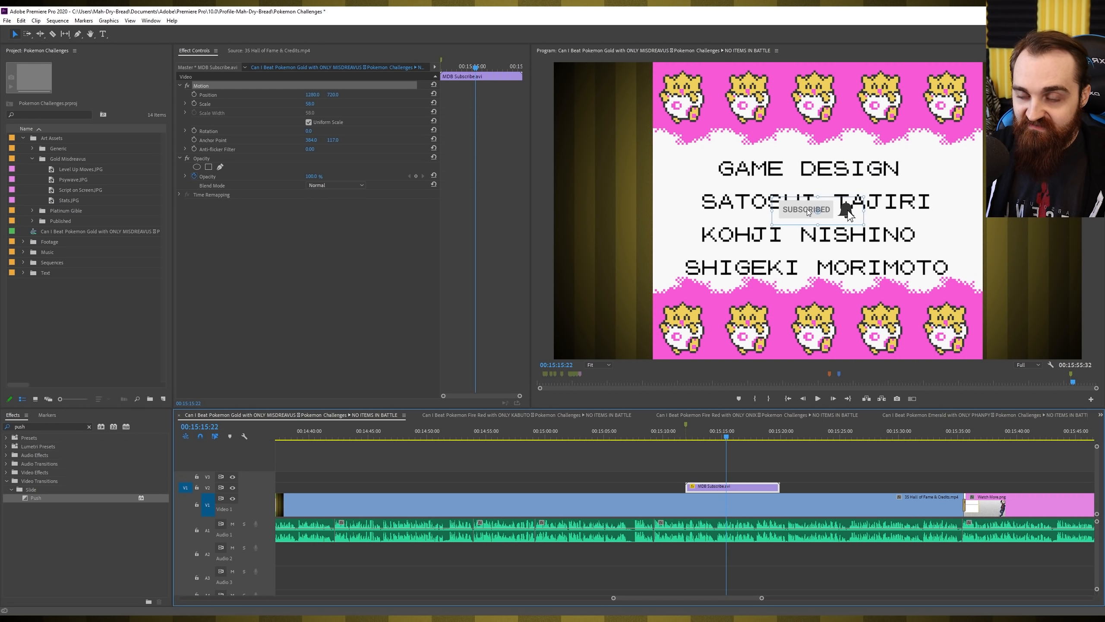
Set the MDB Subscribe.avi overlay's scale to 100 and move it into the lower-right corner of the video frame
{"action": "left_click", "coordinate": [310, 103]}
{"action": "type", "text": "100"}
{"action": "key", "text": "Return"}
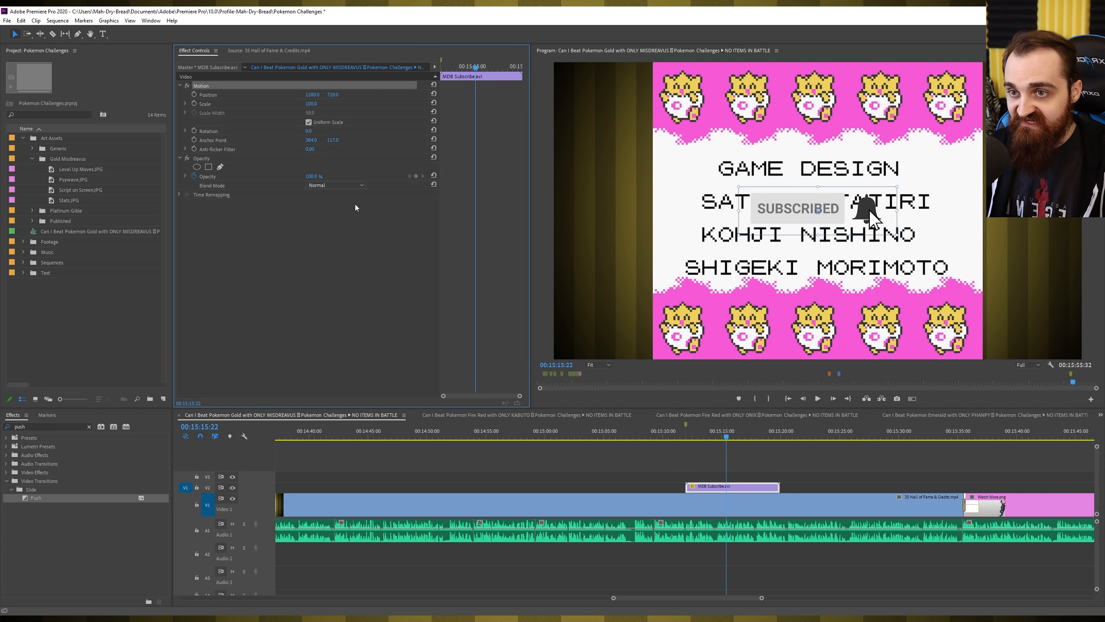
{"action": "left_click_drag", "start_coordinate": [790, 223], "coordinate": [971, 341]}
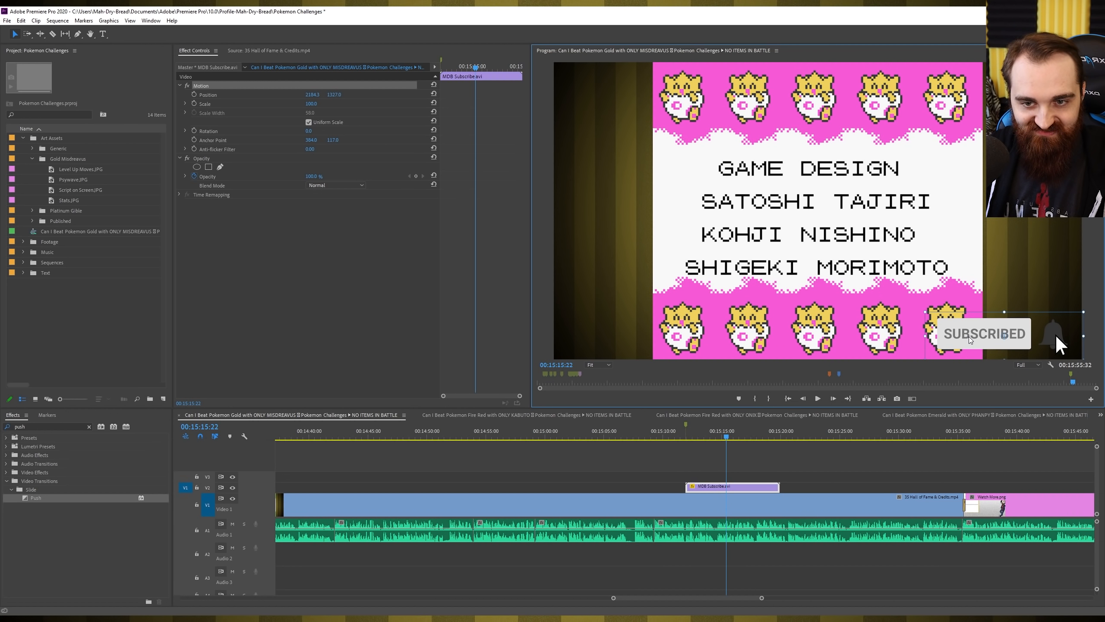
{"action": "left_click", "coordinate": [682, 451]}
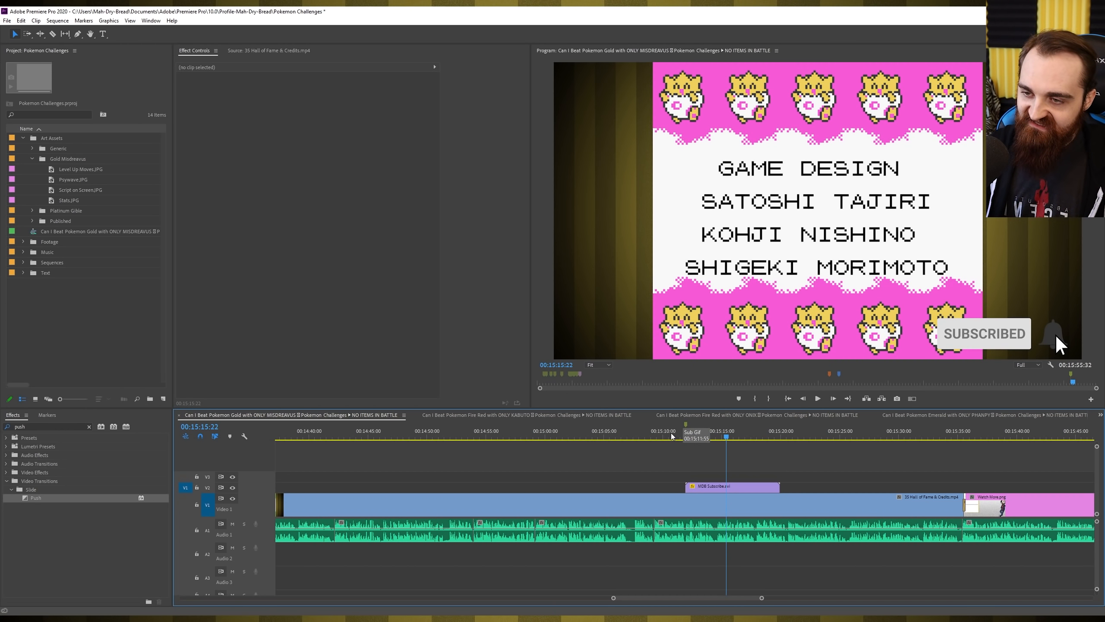
Play back the subscribe animation from just before its start, at 00:15:10:32
{"action": "left_click", "coordinate": [669, 435]}
{"action": "left_click_drag", "start_coordinate": [671, 437], "coordinate": [669, 437]}
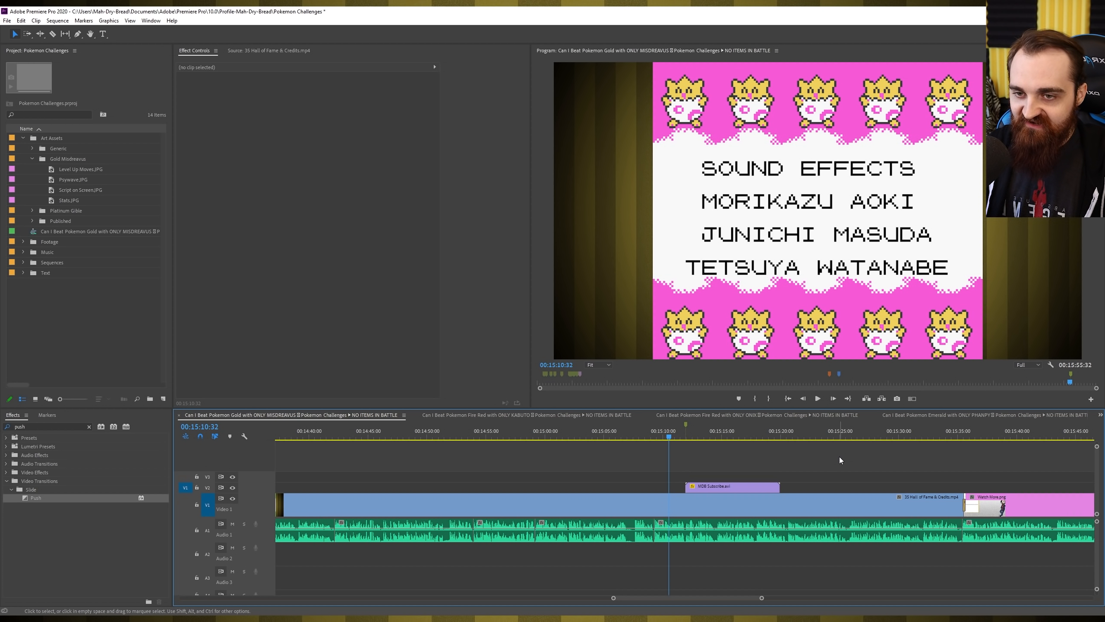
{"action": "key", "text": "space"}
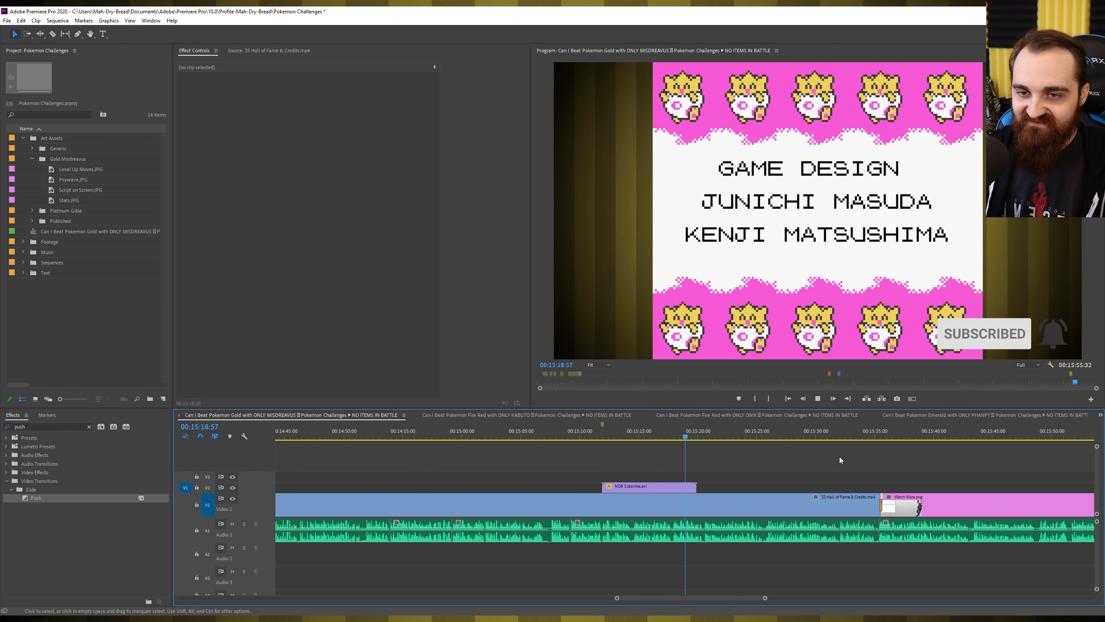
{"action": "left_click", "coordinate": [652, 431]}
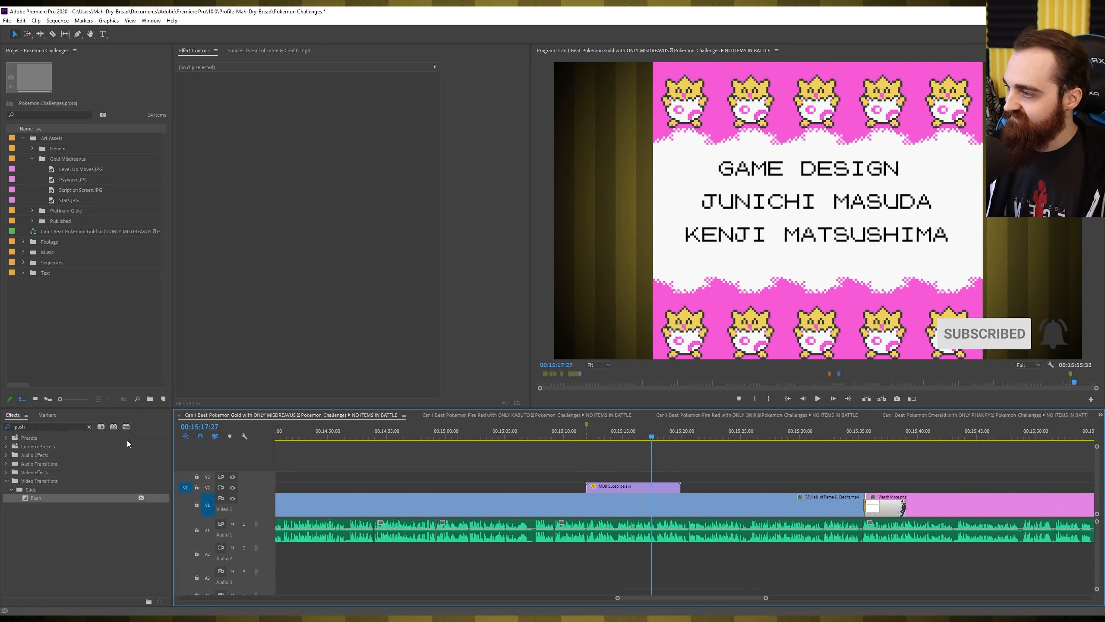
Find the shadow presets and apply the saved Shadow preset to the MDB Subscribe.avi clip on video track 2
{"action": "left_click", "coordinate": [64, 426]}
{"action": "key", "text": "BackSpace"}
{"action": "key", "text": "BackSpace"}
{"action": "key", "text": "BackSpace"}
{"action": "key", "text": "BackSpace"}
{"action": "type", "text": "shadow"}
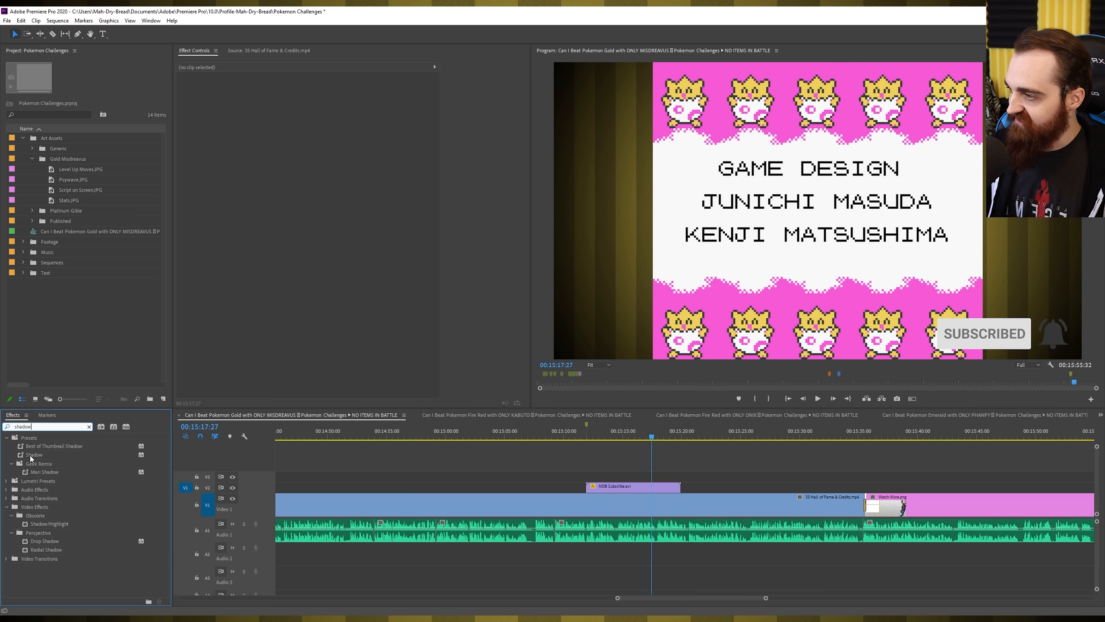
{"action": "left_click_drag", "start_coordinate": [33, 446], "coordinate": [627, 487]}
{"action": "key", "text": "ctrl+z"}
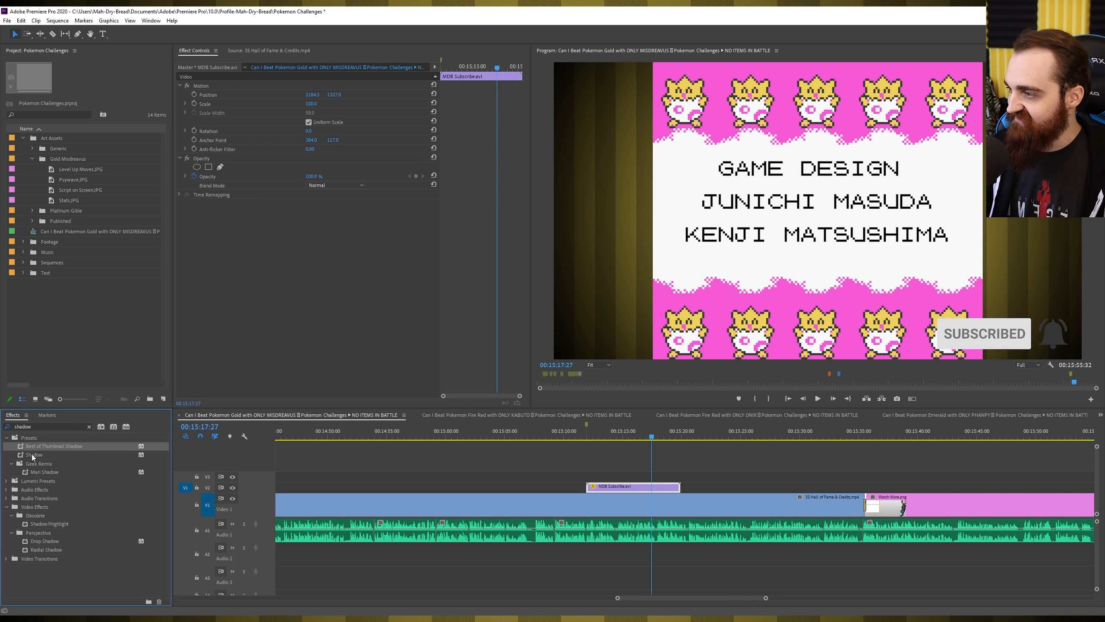
{"action": "left_click_drag", "start_coordinate": [31, 454], "coordinate": [620, 487]}
{"action": "left_click", "coordinate": [808, 452]}
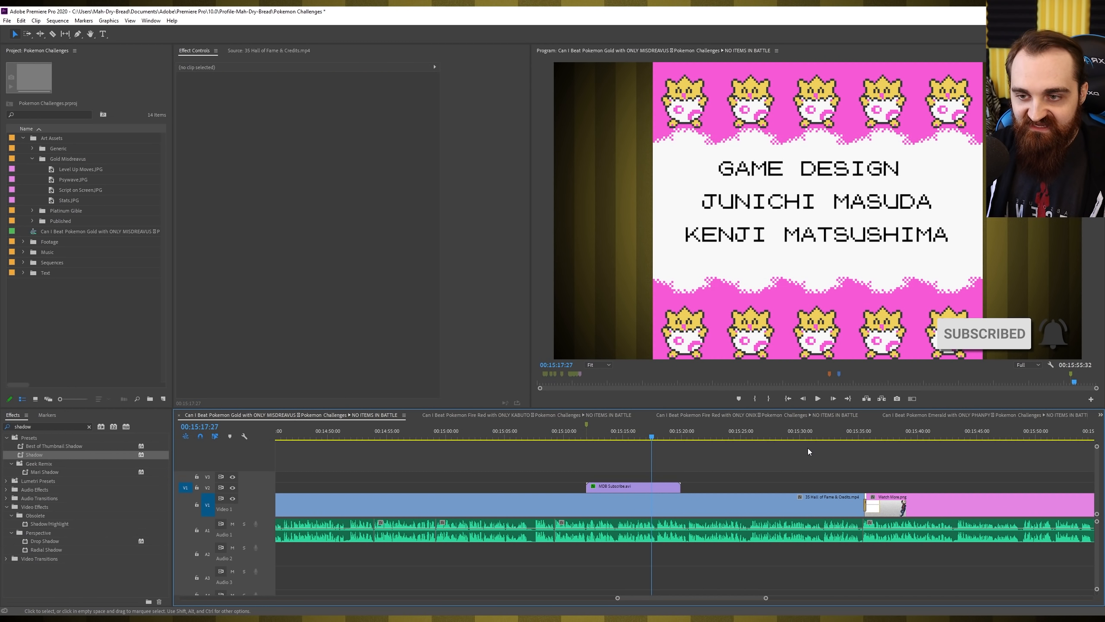
Check the shadowed subscribe animation, delete the Sub Gif marker at 00:15:11:55, and save the project
{"action": "mouse_move", "coordinate": [627, 438]}
{"action": "left_mouse_down"}
{"action": "mouse_move", "coordinate": [619, 433]}
{"action": "mouse_move", "coordinate": [670, 430]}
{"action": "mouse_move", "coordinate": [617, 433]}
{"action": "left_mouse_up"}
{"action": "left_click", "coordinate": [601, 433]}
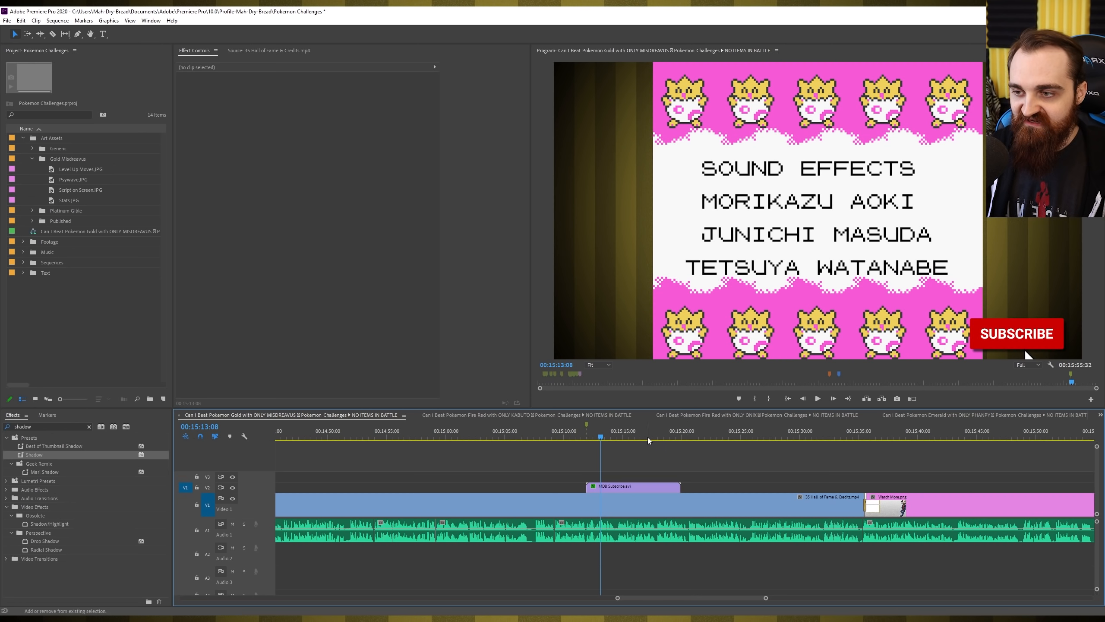
{"action": "double_click", "coordinate": [586, 422]}
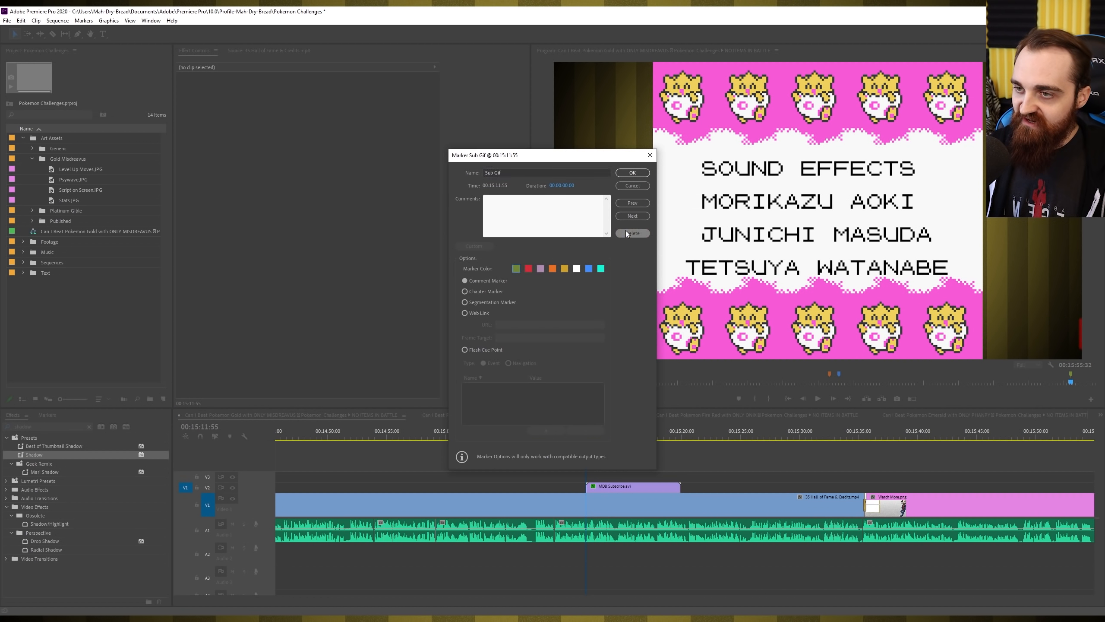
{"action": "key", "text": "Escape"}
{"action": "left_click", "coordinate": [749, 435]}
{"action": "key", "text": "ctrl+s"}
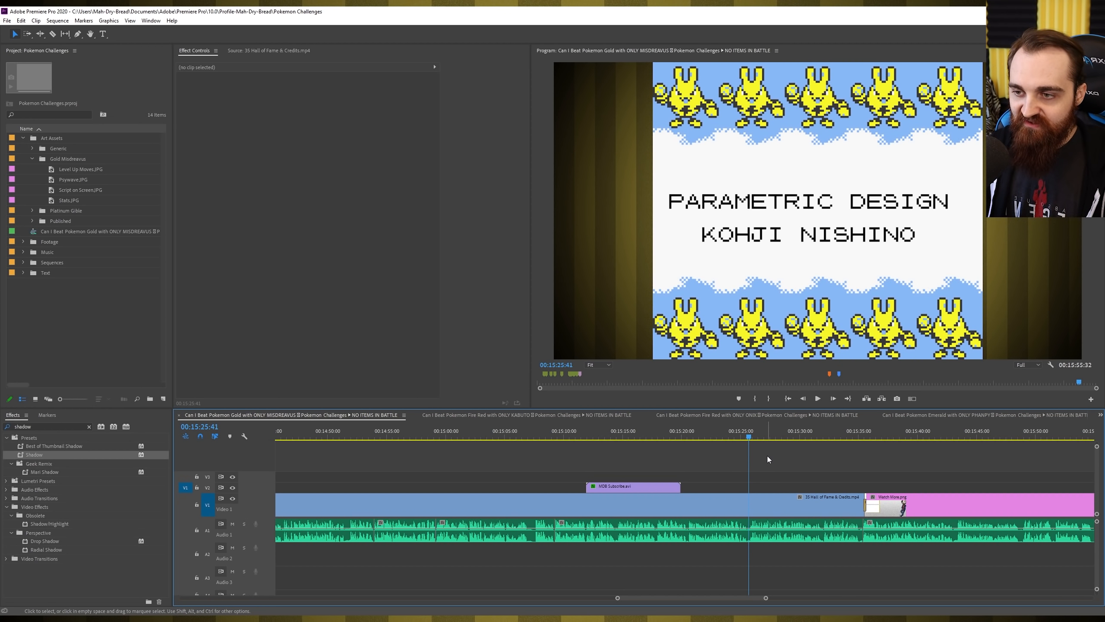
In the Fire Red Kabuto sequence, select the stacked rules titles and subscribe overlay at the end of the intro for copying
{"action": "left_click", "coordinate": [664, 433]}
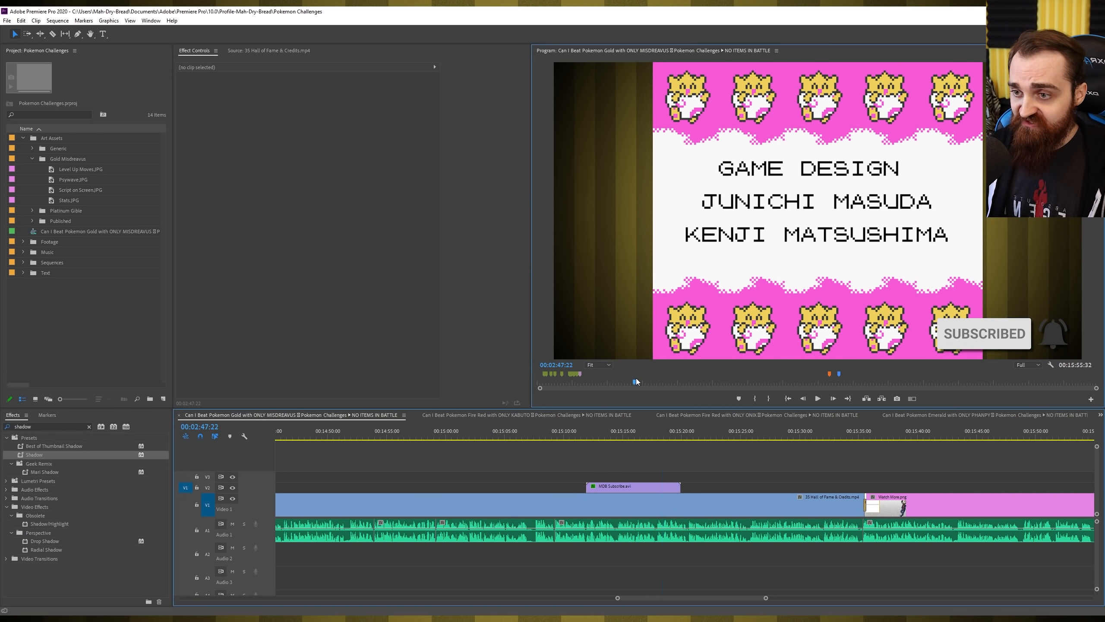
{"action": "left_click", "coordinate": [635, 382]}
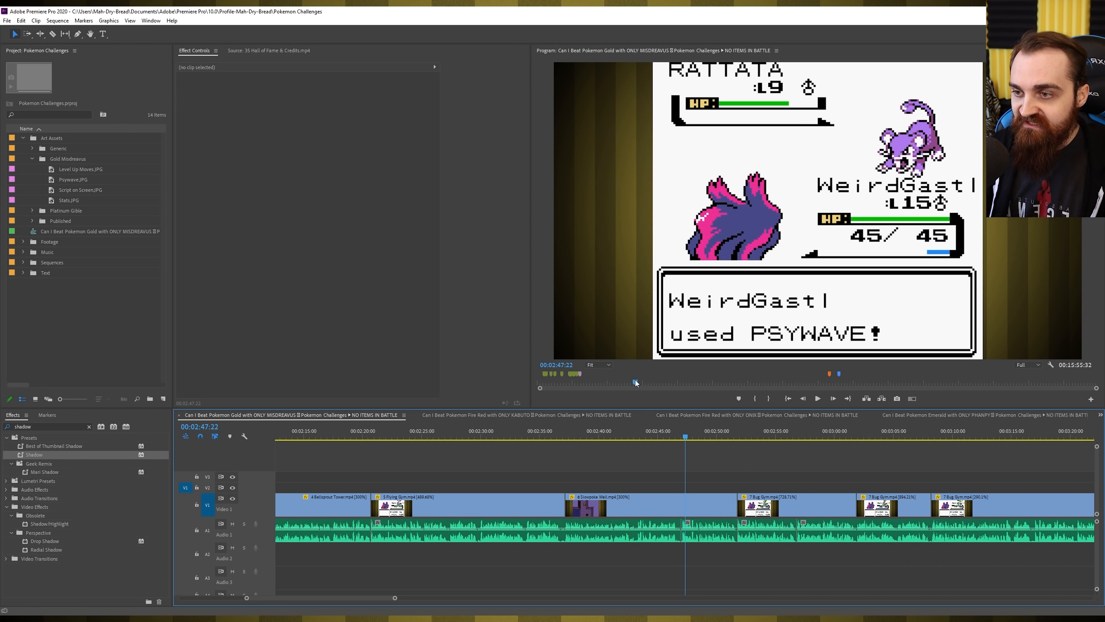
{"action": "key", "text": "Home"}
{"action": "key", "text": "alt"}
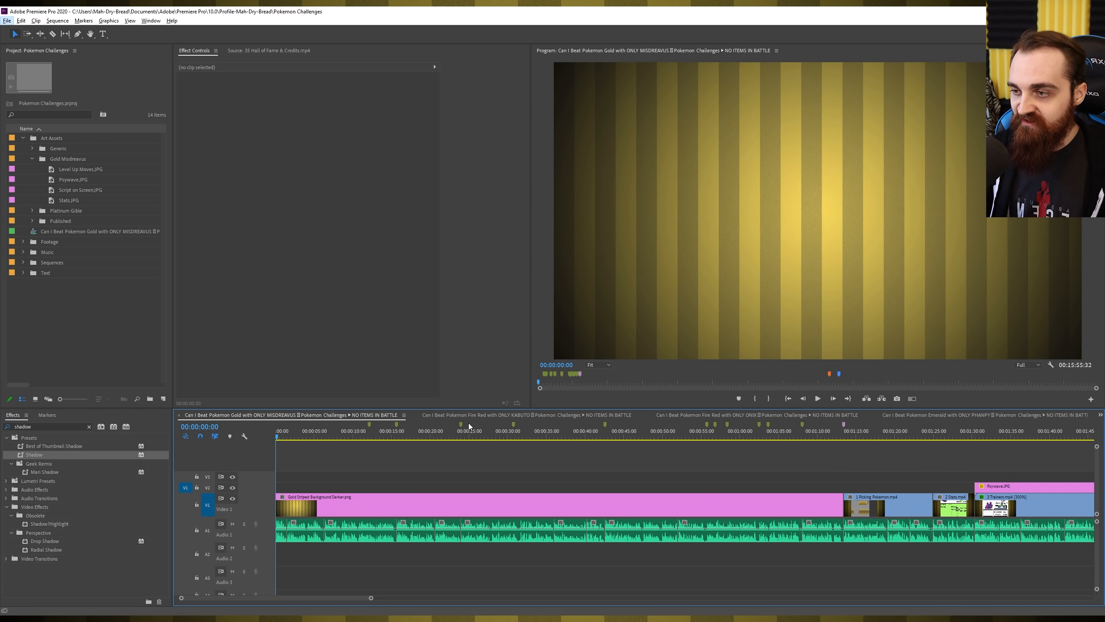
{"action": "left_click", "coordinate": [480, 415]}
{"action": "left_click_drag", "start_coordinate": [503, 433], "coordinate": [272, 441]}
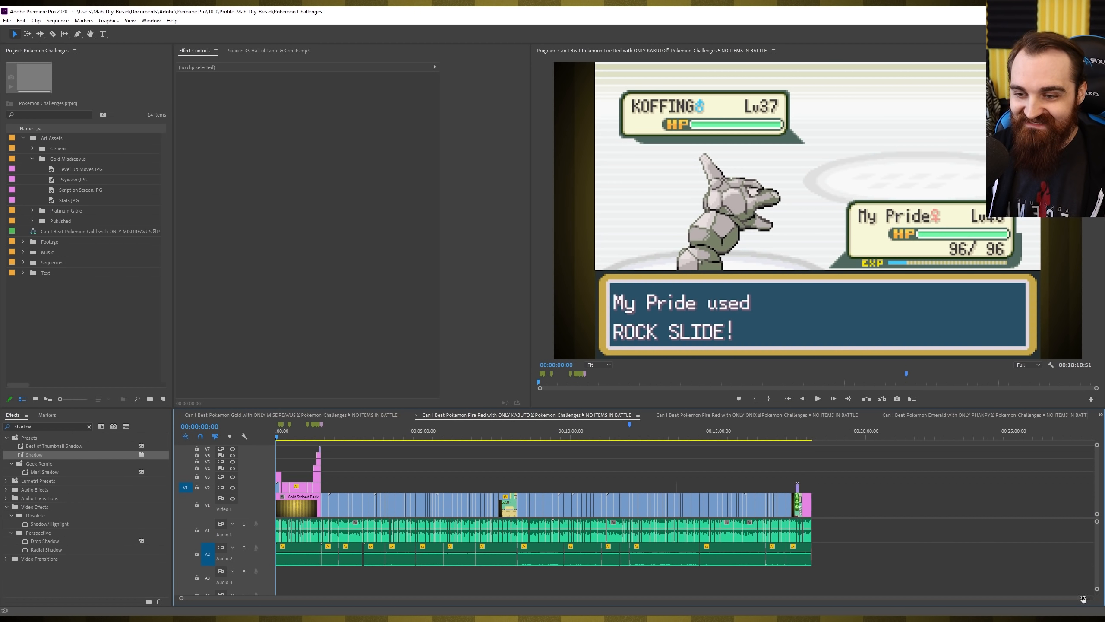
{"action": "left_click_drag", "start_coordinate": [1084, 599], "coordinate": [736, 595]}
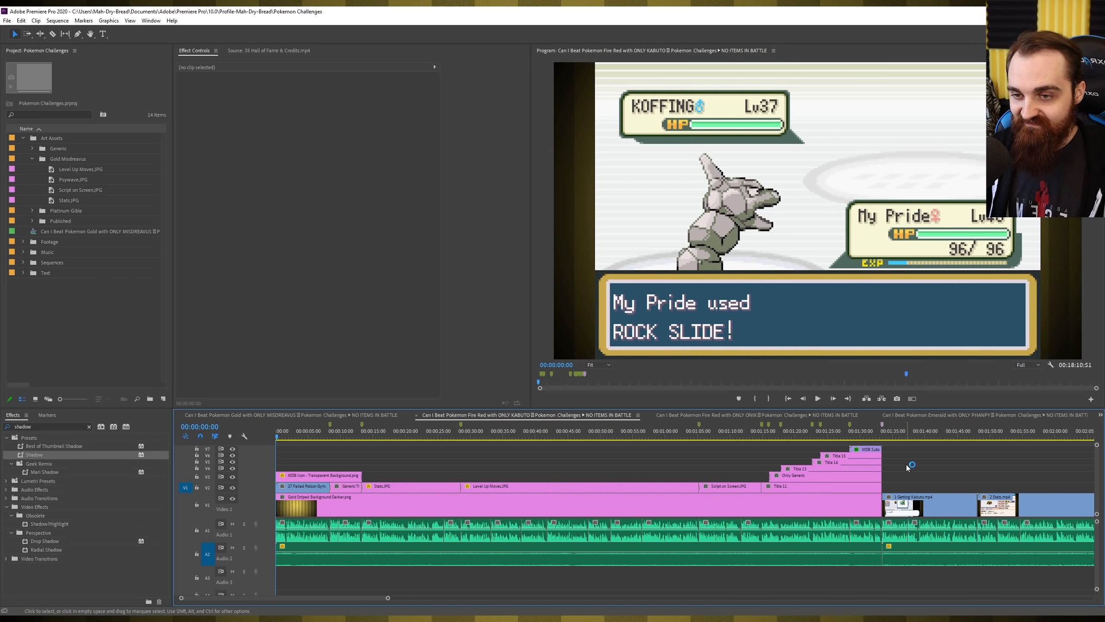
{"action": "left_click_drag", "start_coordinate": [896, 444], "coordinate": [782, 489]}
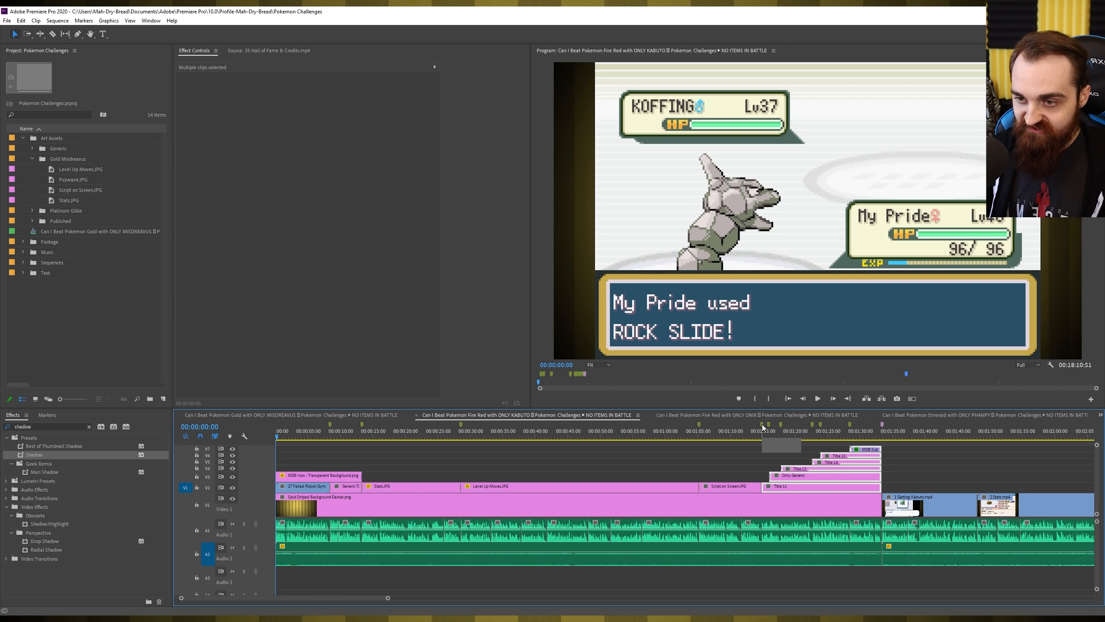
Paste the copied rules titles and subscribe overlay into the Gold Misdreavus sequence at the 00:00:55:43 marker, starting on video track 2
{"action": "left_click", "coordinate": [338, 415]}
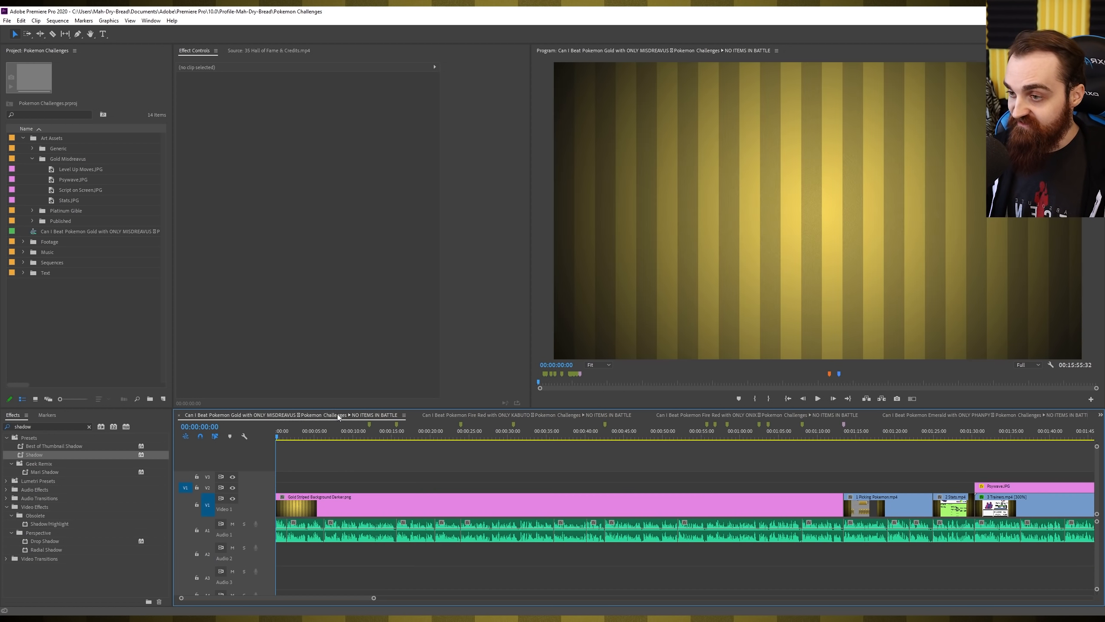
{"action": "left_click", "coordinate": [708, 424]}
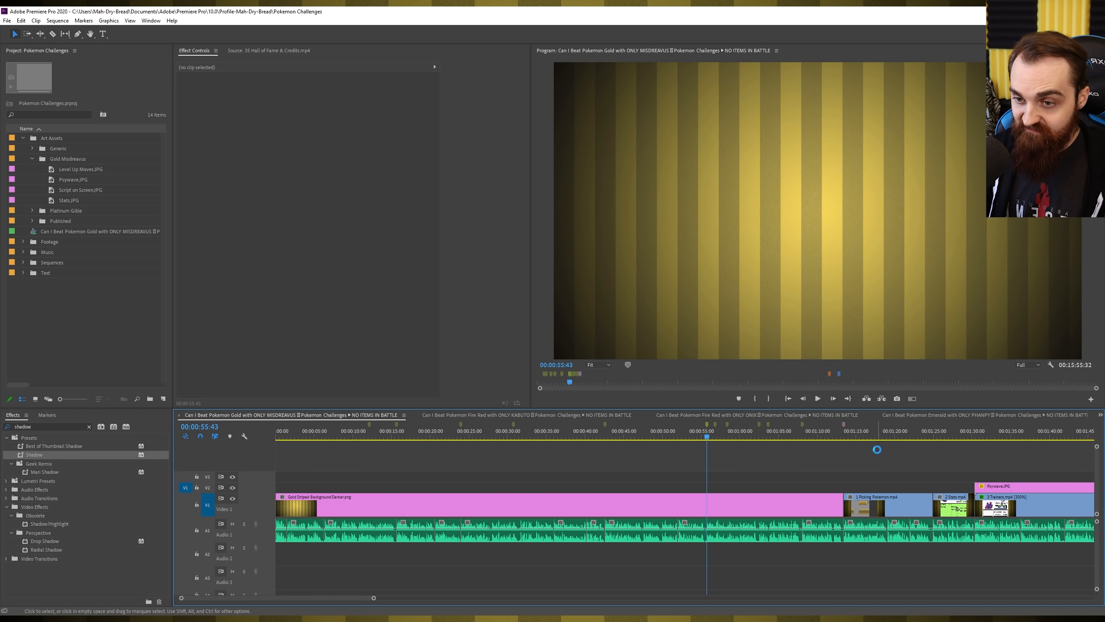
{"action": "key", "text": "ctrl+v"}
{"action": "key", "text": "ctrl+z"}
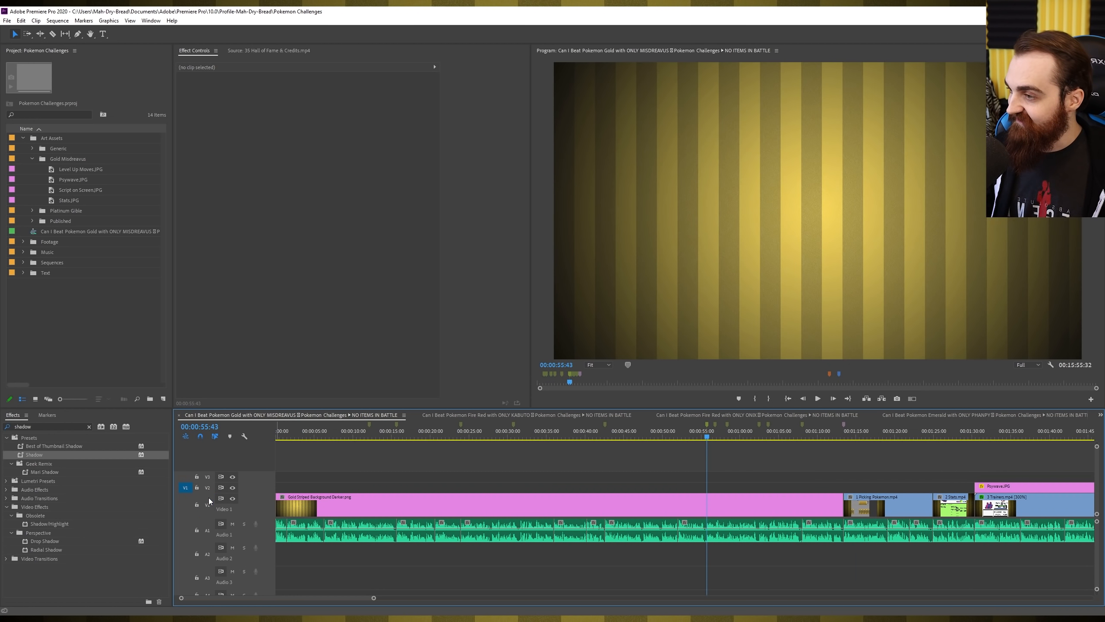
{"action": "left_click", "coordinate": [209, 488]}
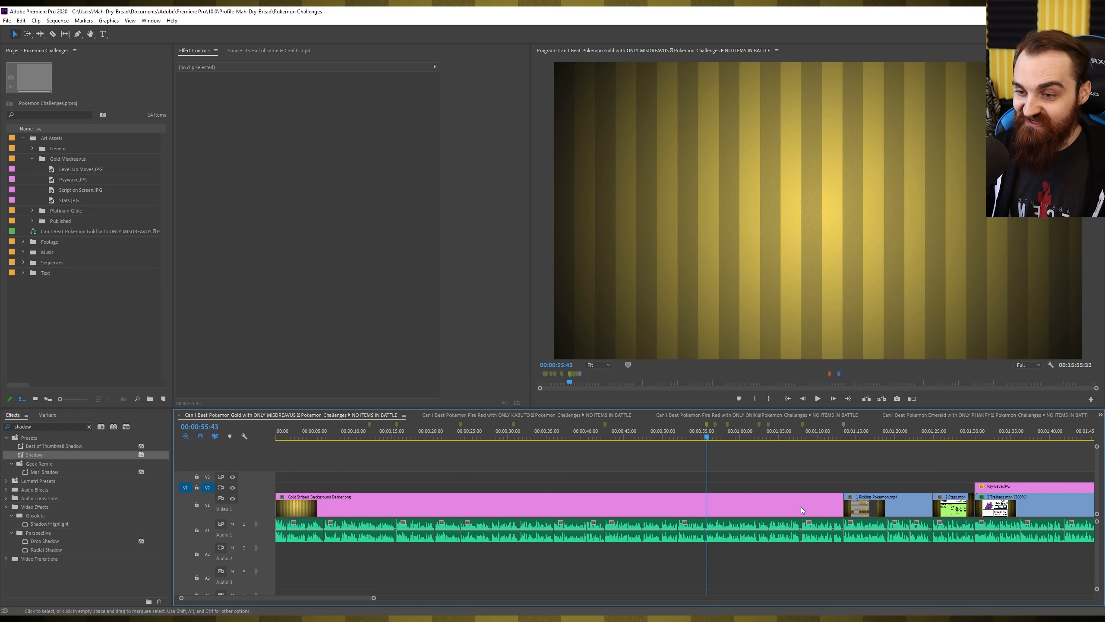
{"action": "key", "text": "ctrl+v"}
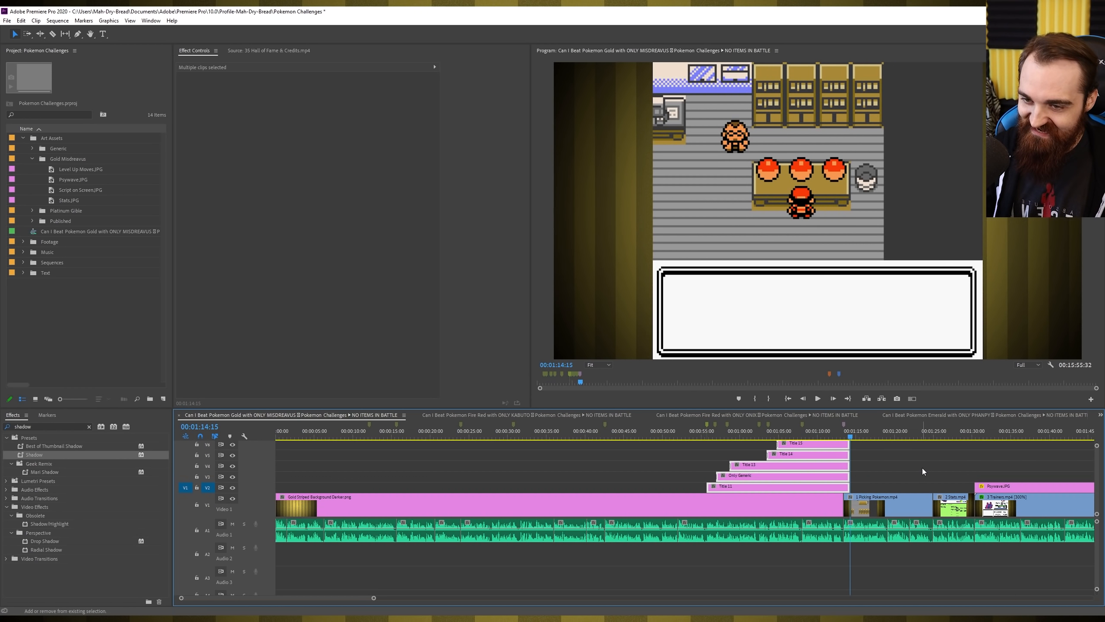
Shift the pasted rules titles and the MDB Subscribe.avi clip so that each starts at its own timeline marker
{"action": "scroll", "coordinate": [261, 458], "scroll_direction": "up", "scroll_amount": 2}
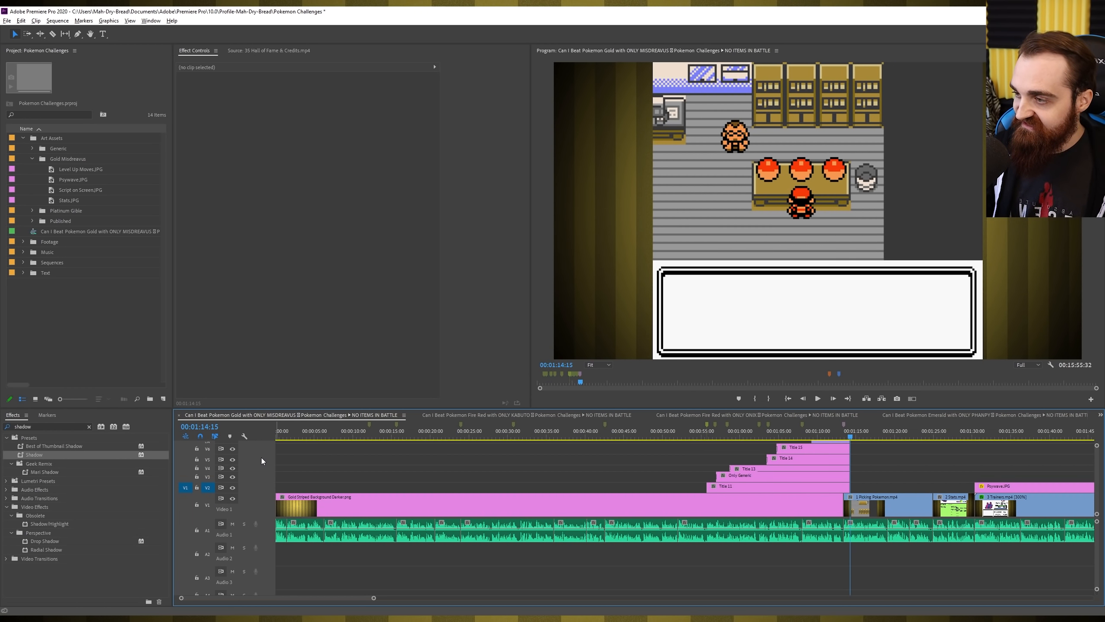
{"action": "scroll", "coordinate": [265, 448], "scroll_direction": "up", "scroll_amount": 1}
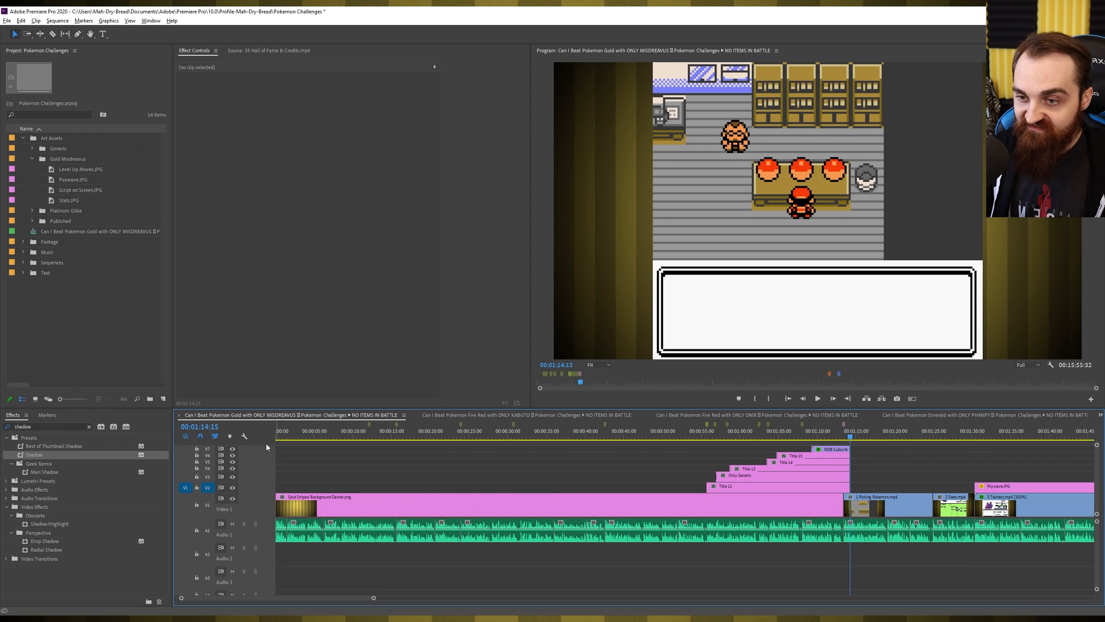
{"action": "scroll", "coordinate": [958, 444], "scroll_direction": "up", "scroll_amount": 2}
{"action": "scroll", "coordinate": [958, 445], "scroll_direction": "up", "scroll_amount": 3}
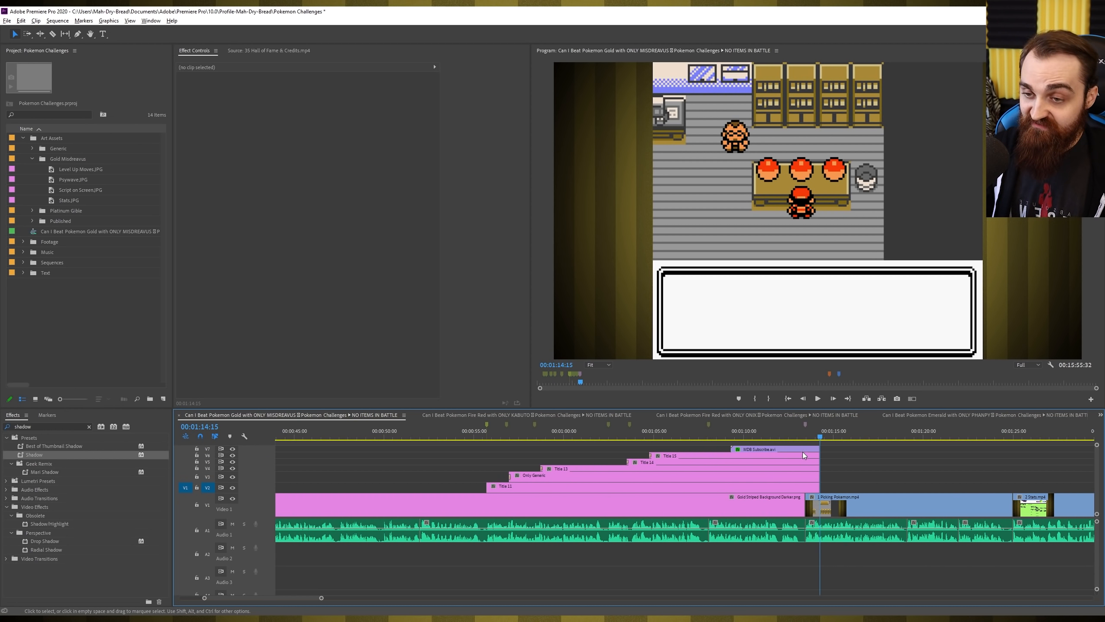
{"action": "left_click", "coordinate": [770, 431]}
{"action": "left_click_drag", "start_coordinate": [853, 446], "coordinate": [820, 490]}
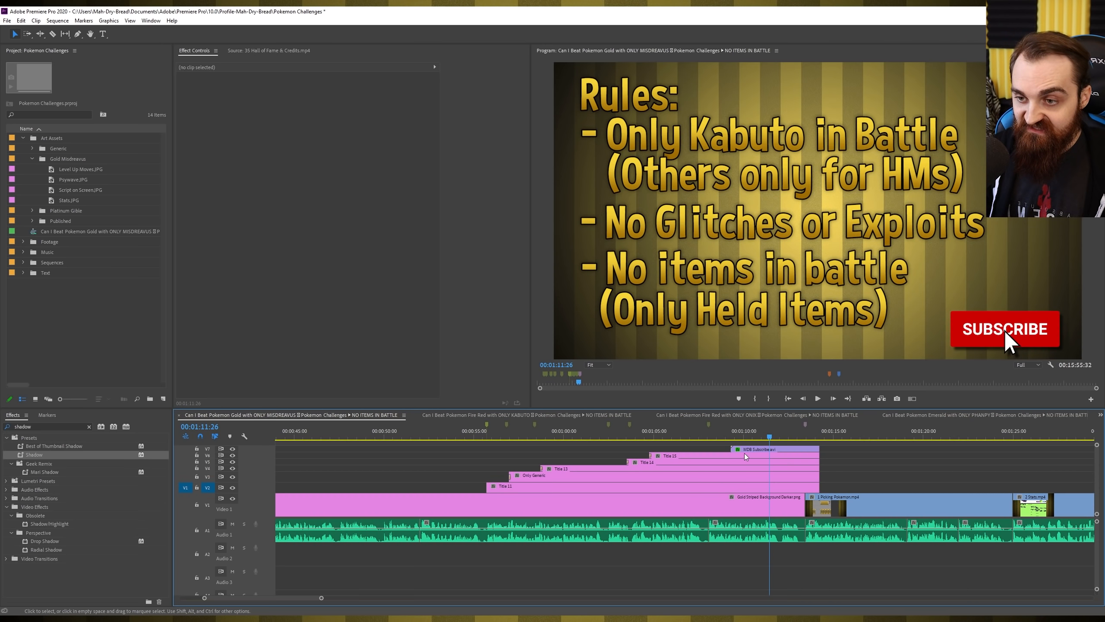
{"action": "left_click_drag", "start_coordinate": [747, 449], "coordinate": [496, 488]}
{"action": "left_click", "coordinate": [649, 430]}
{"action": "left_click", "coordinate": [560, 468]}
{"action": "left_click", "coordinate": [539, 447]}
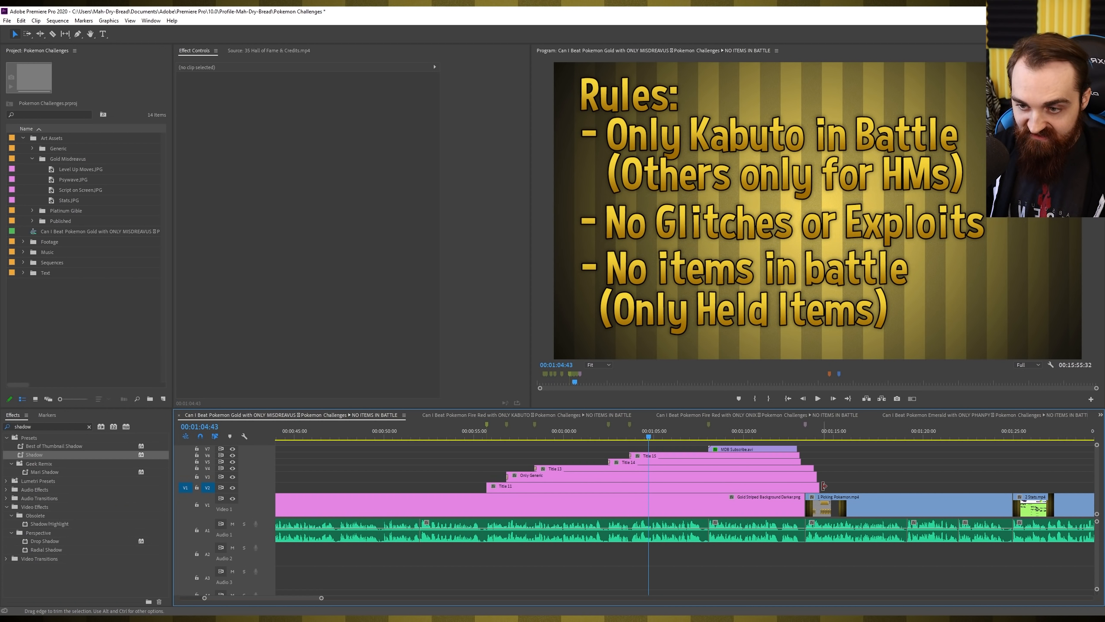
Adjust the ends of the rules titles and subscribe clip to match the end of the striped background, and save the project
{"action": "left_click_drag", "start_coordinate": [819, 485], "coordinate": [805, 450]}
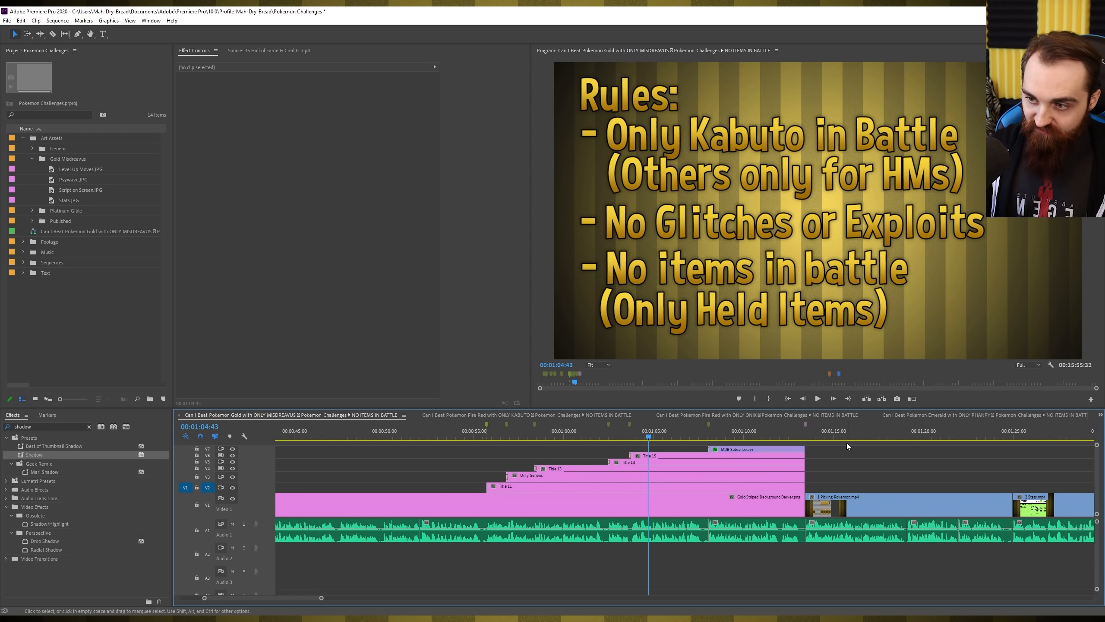
{"action": "key", "text": "ctrl+z"}
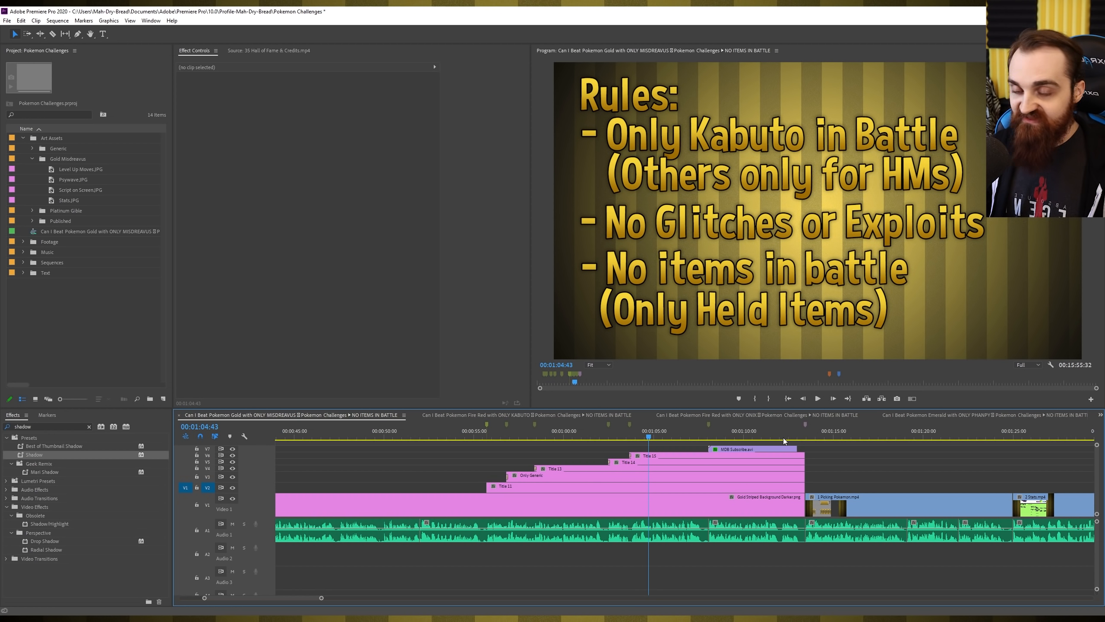
{"action": "left_click_drag", "start_coordinate": [797, 449], "coordinate": [805, 449]}
{"action": "key", "text": "ctrl+s"}
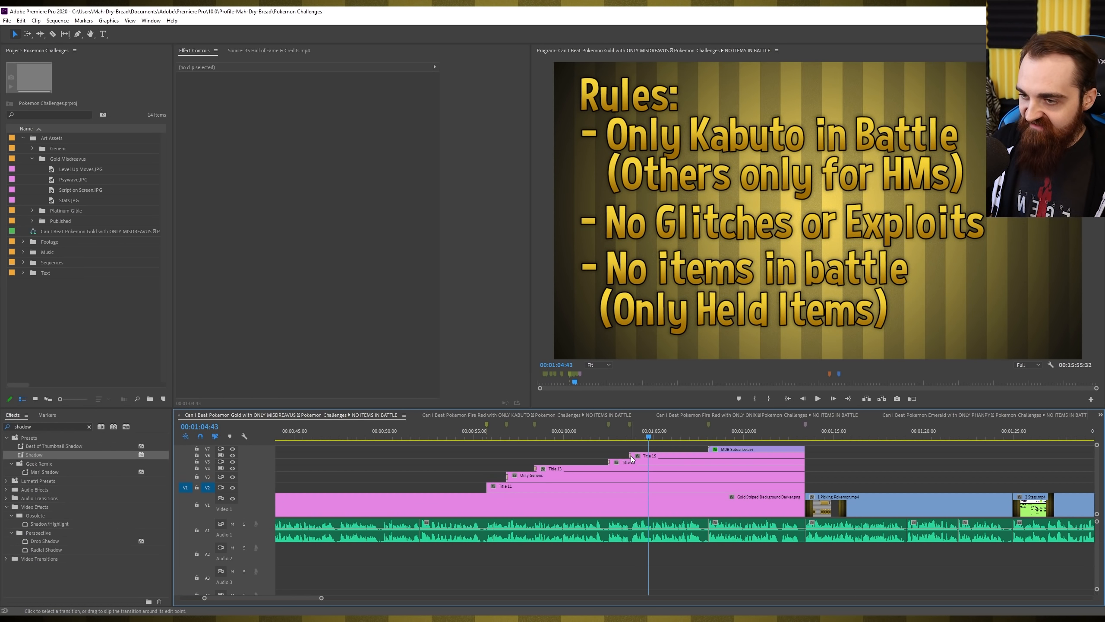
Examine the settings of the Push transition at the start of the Title 15 clip, including its duration and Reverse option
{"action": "scroll", "coordinate": [627, 455], "scroll_direction": "up", "scroll_amount": 5}
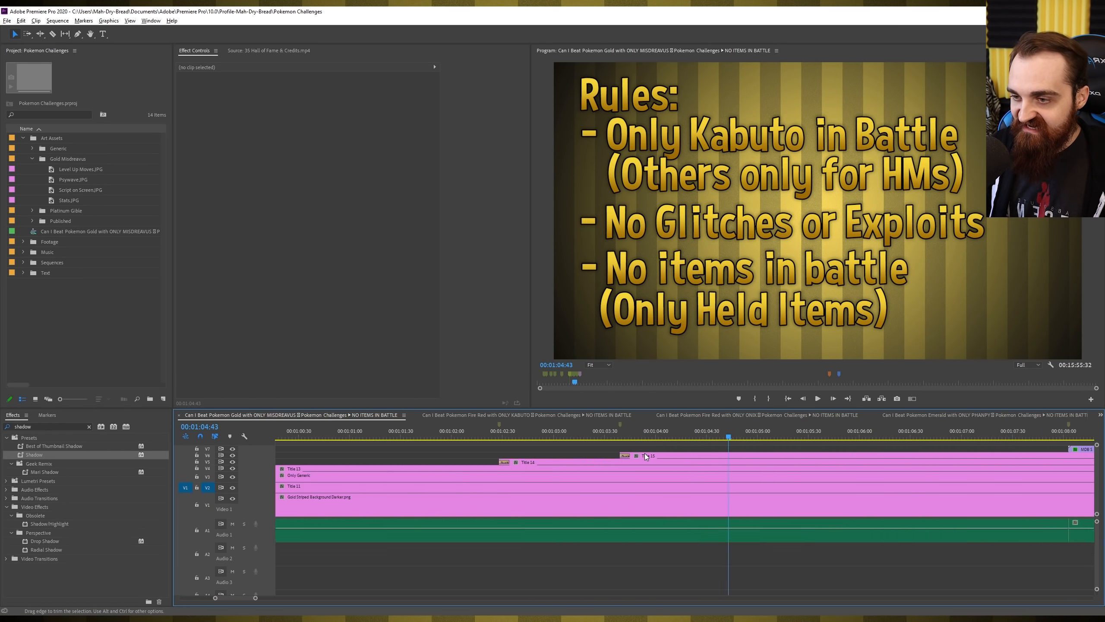
{"action": "left_click", "coordinate": [622, 455]}
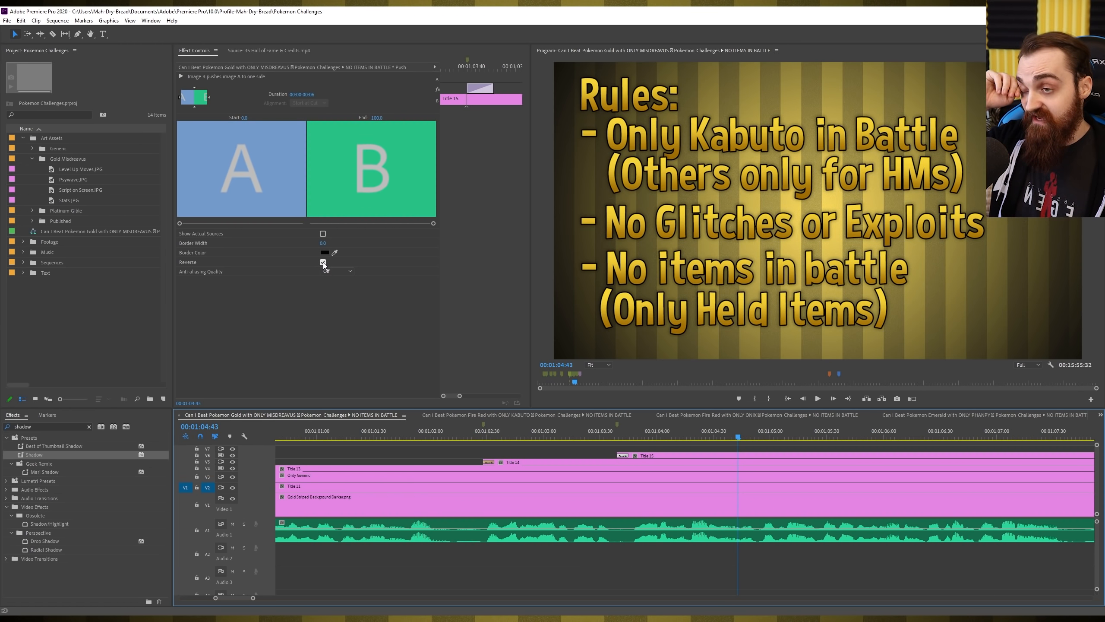
{"action": "scroll", "coordinate": [470, 453], "scroll_direction": "down", "scroll_amount": 6}
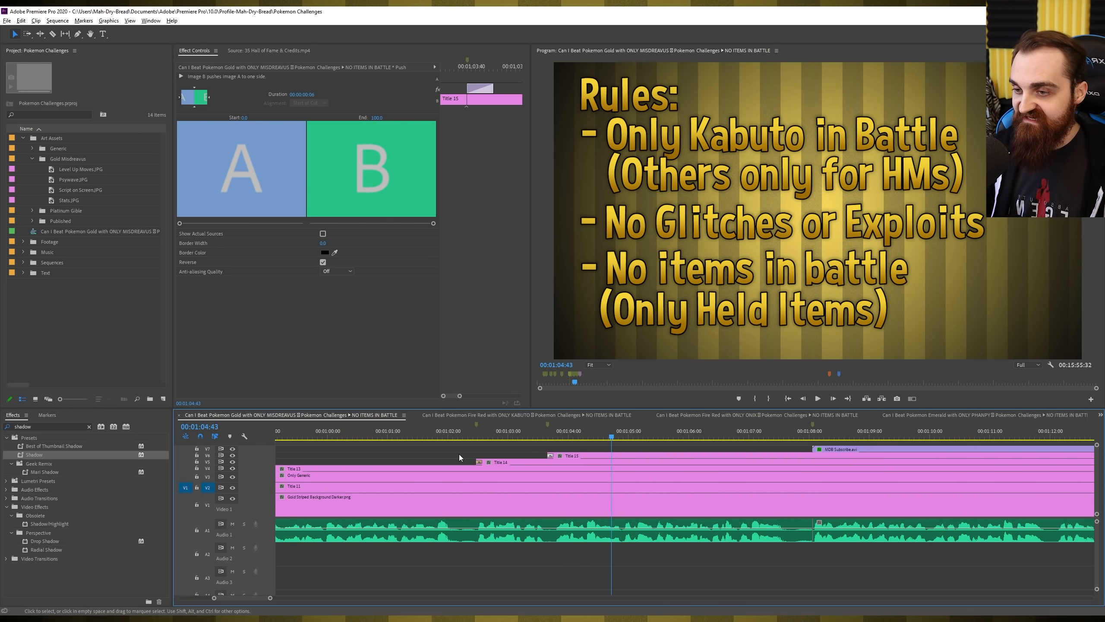
{"action": "left_click", "coordinate": [411, 452]}
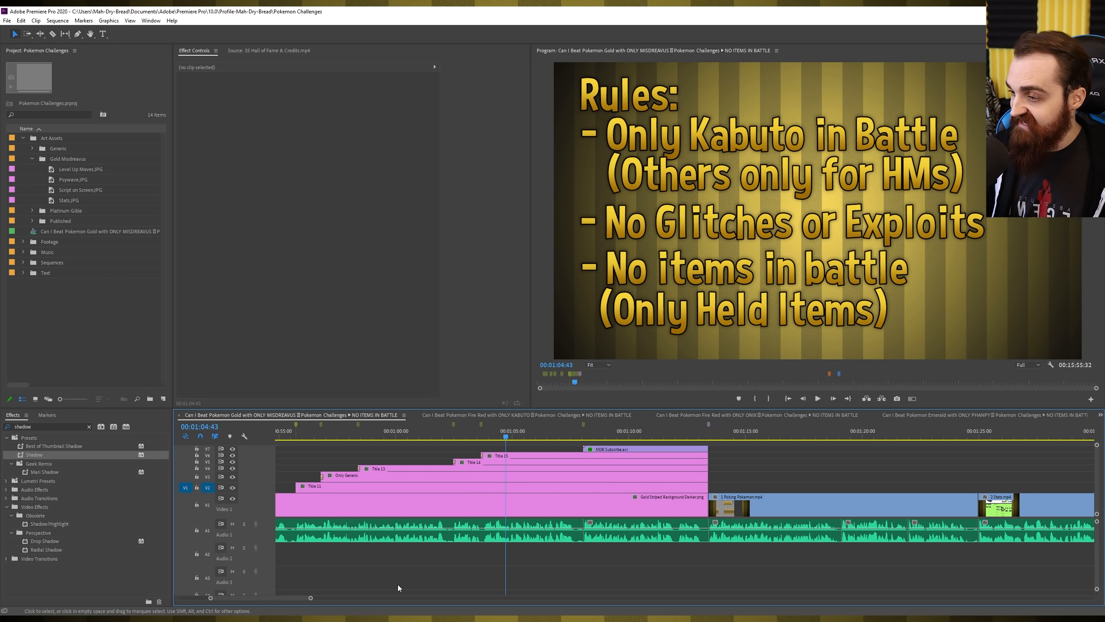
Move the playhead to 00:00:57:26 over the rules titles and save the project
{"action": "left_click_drag", "start_coordinate": [302, 600], "coordinate": [299, 599]}
{"action": "scroll", "coordinate": [579, 487], "scroll_direction": "down", "scroll_amount": 3}
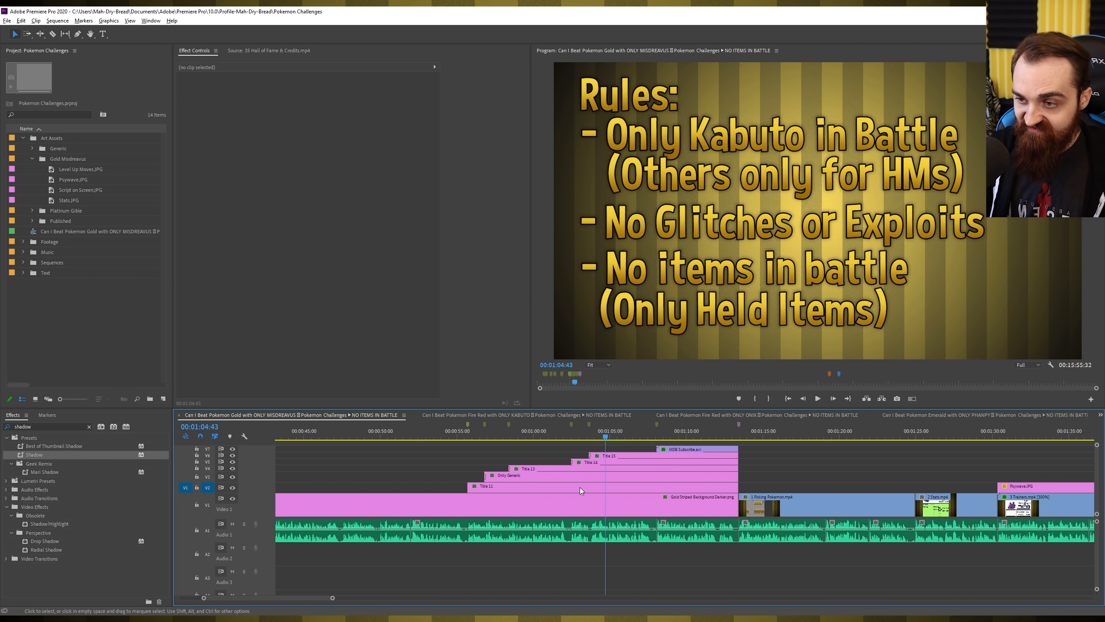
{"action": "left_click", "coordinate": [502, 430]}
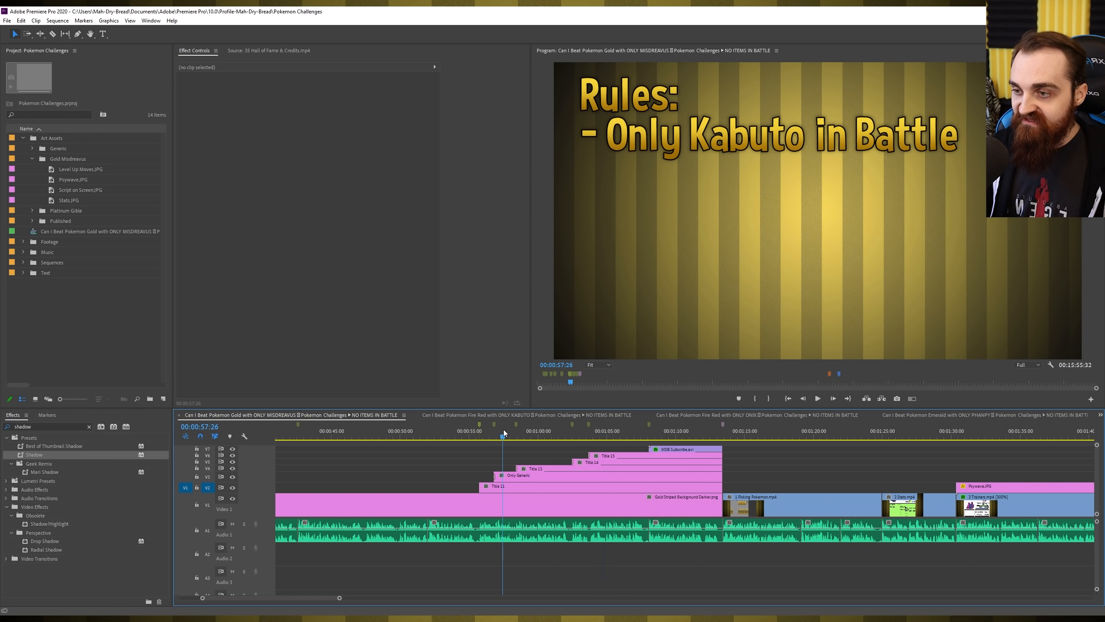
{"action": "key", "text": "ctrl+s"}
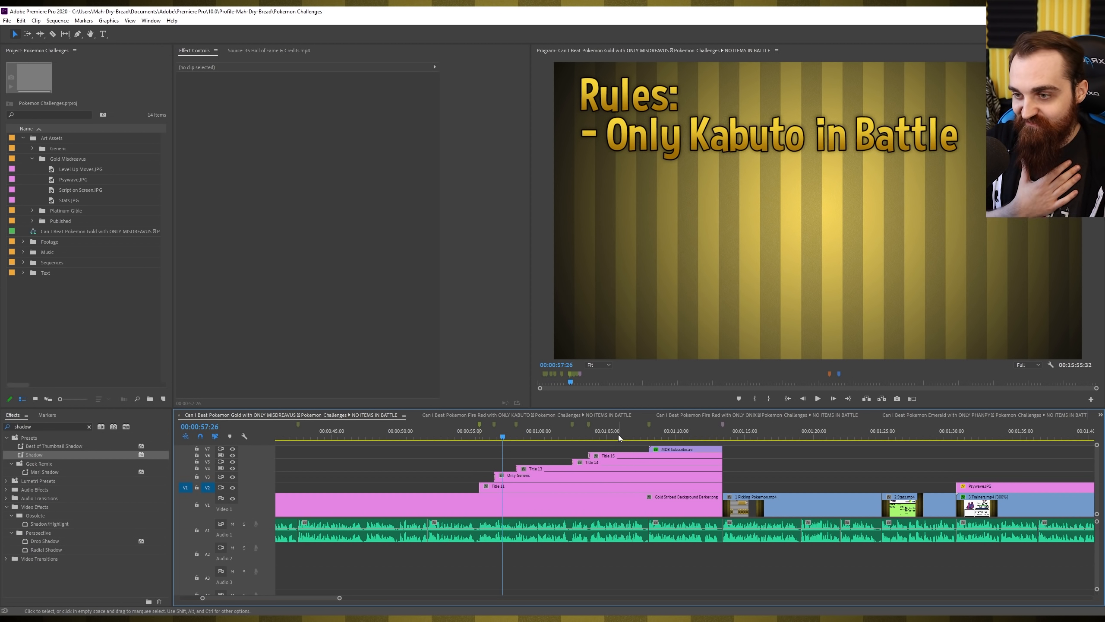
Toggle the visibility of video track 3 repeatedly to check which rules line the Only Generic clip holds
{"action": "left_click", "coordinate": [535, 478]}
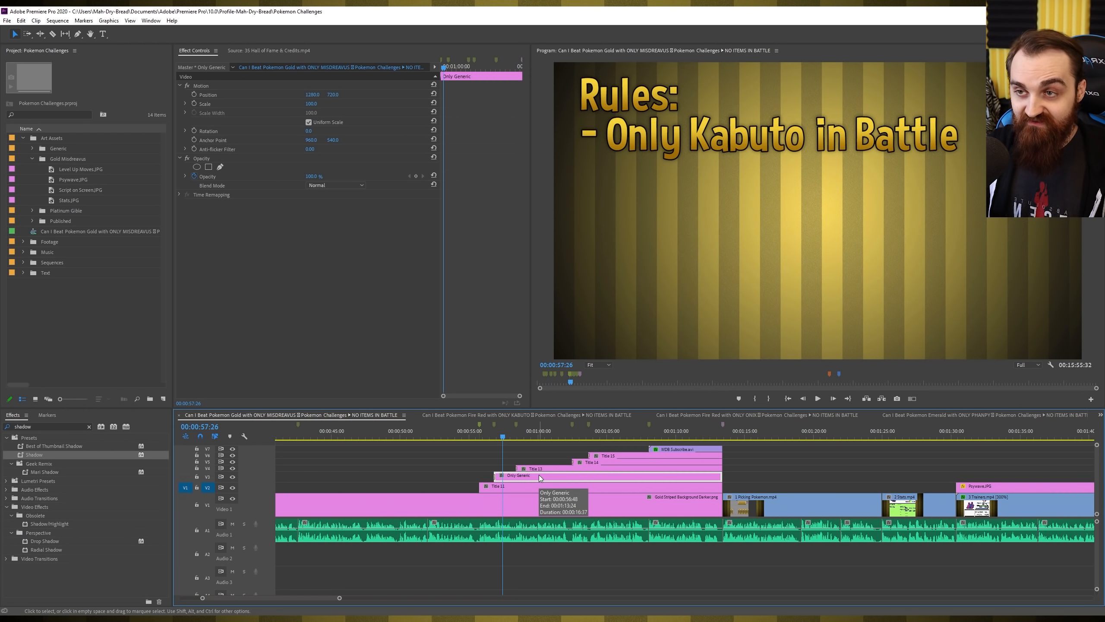
{"action": "left_click", "coordinate": [233, 477]}
{"action": "left_click", "coordinate": [233, 476]}
{"action": "left_click", "coordinate": [234, 477]}
{"action": "left_click", "coordinate": [234, 476]}
{"action": "left_click", "coordinate": [234, 476]}
{"action": "left_click", "coordinate": [233, 476]}
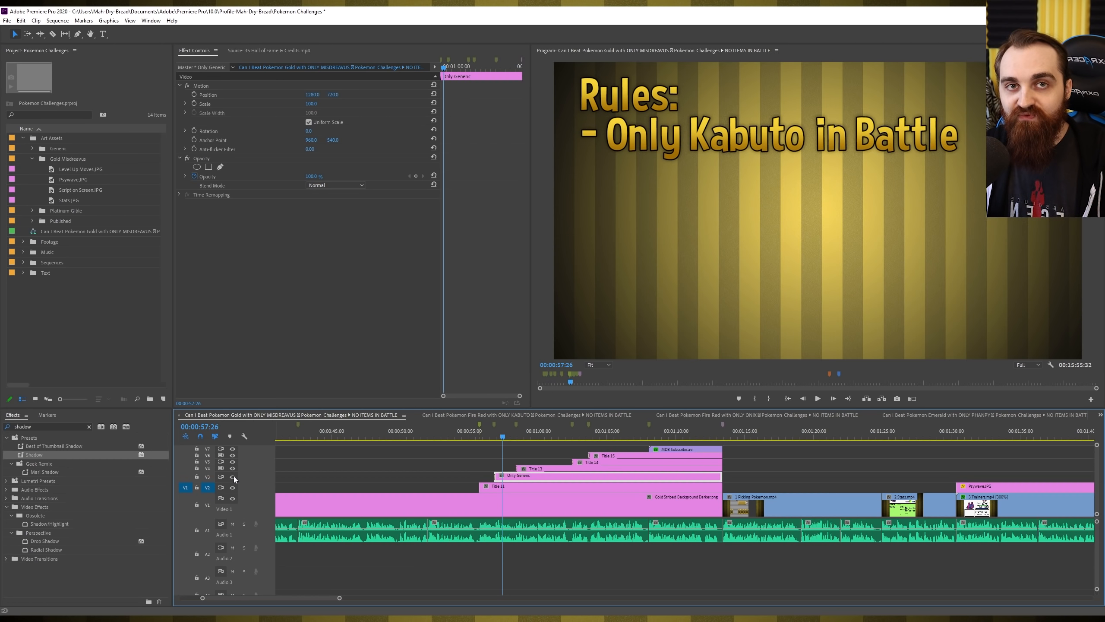
{"action": "left_click", "coordinate": [233, 477]}
{"action": "left_click", "coordinate": [233, 476]}
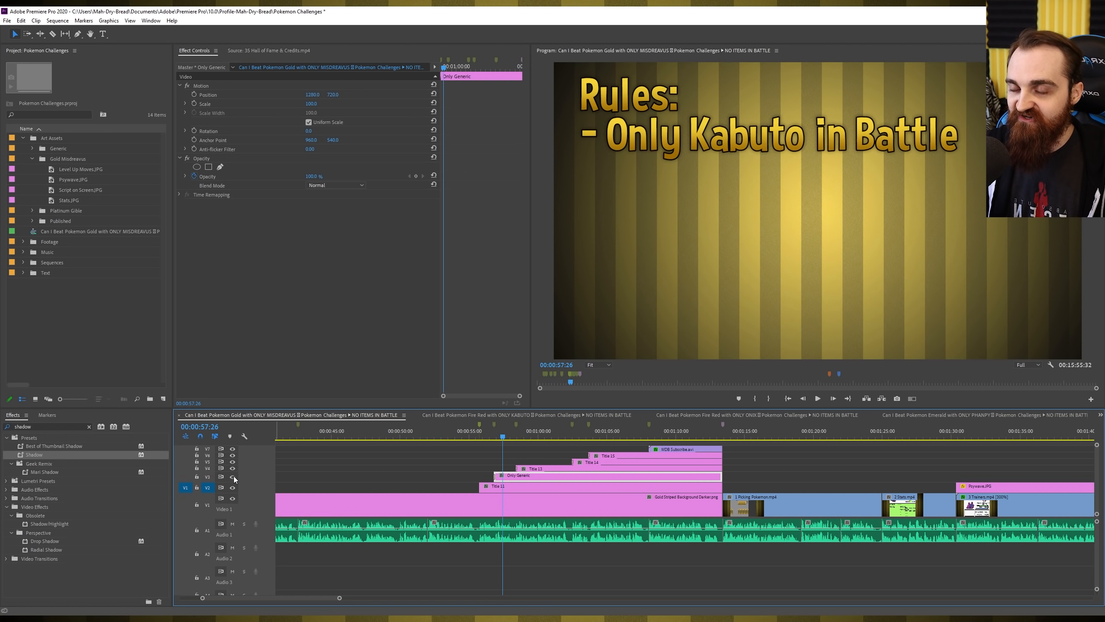
{"action": "left_click", "coordinate": [234, 476]}
{"action": "left_click", "coordinate": [234, 477]}
{"action": "left_click", "coordinate": [233, 477]}
{"action": "left_click", "coordinate": [234, 476]}
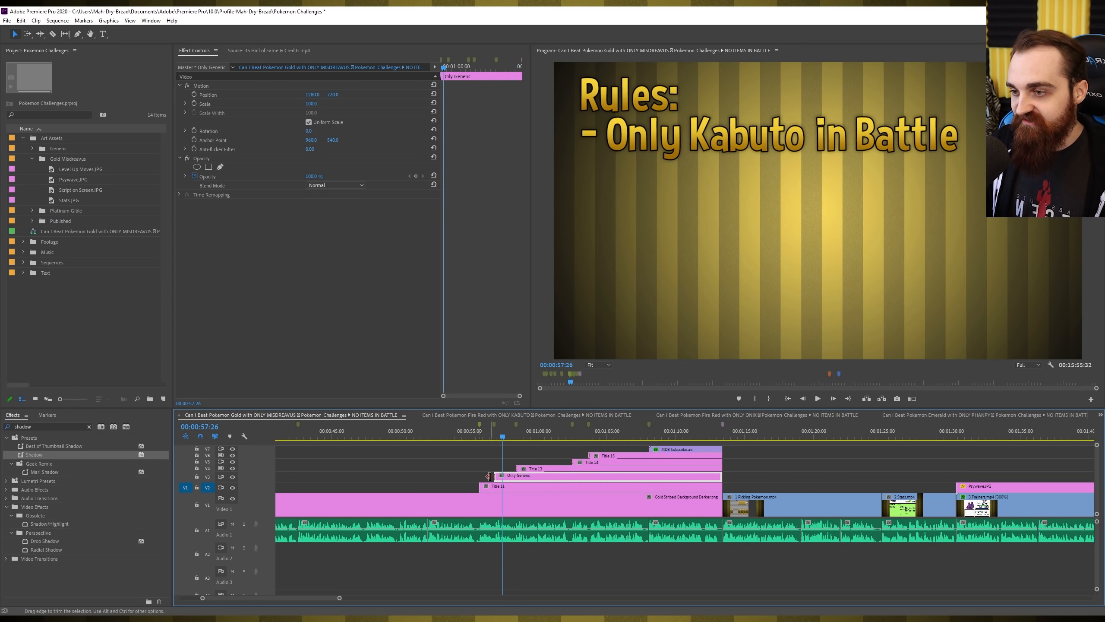
Replace "Kabuto" with "Misdreavus" in the Only Generic title so the rule reads "- Only Misdreavus in Battle"
{"action": "double_click", "coordinate": [532, 477]}
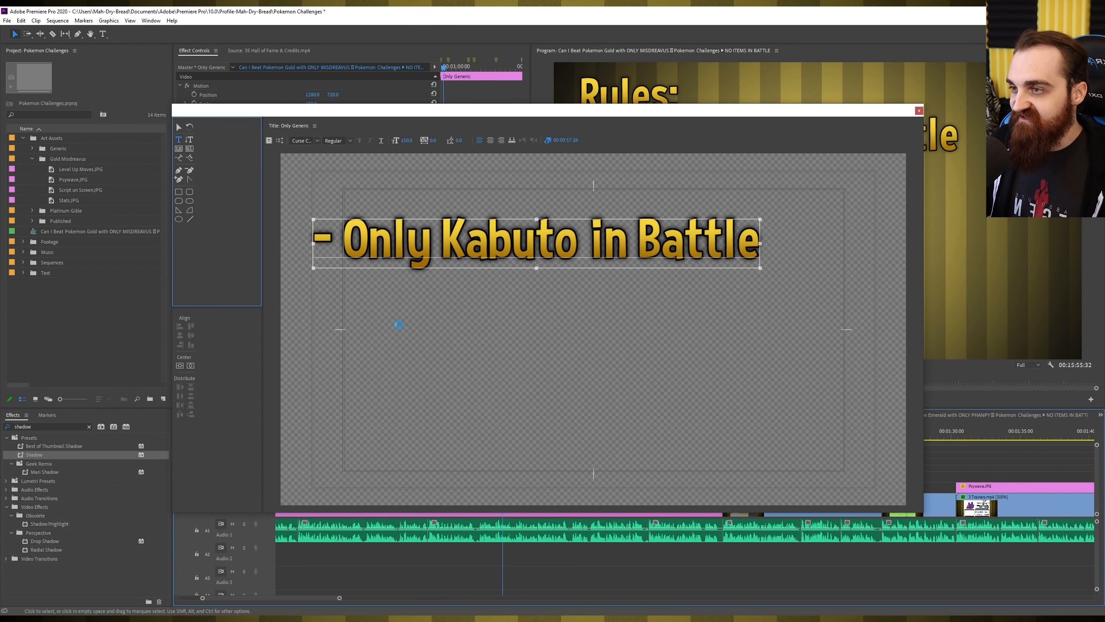
{"action": "left_click_drag", "start_coordinate": [451, 226], "coordinate": [558, 230]}
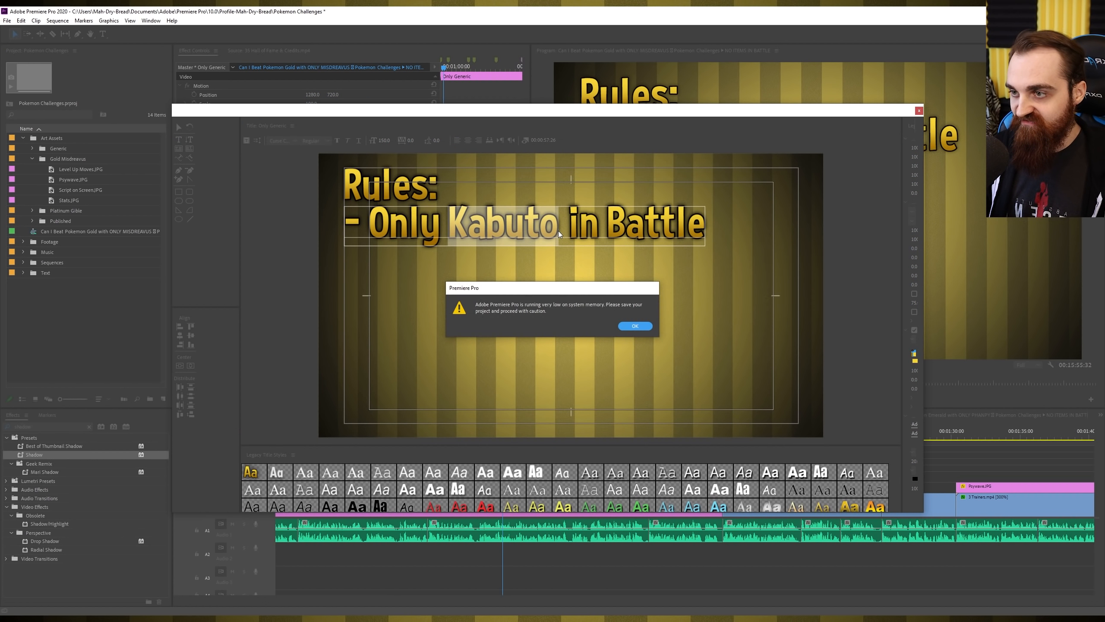
{"action": "left_click", "coordinate": [639, 324]}
{"action": "left_click_drag", "start_coordinate": [449, 227], "coordinate": [557, 230]}
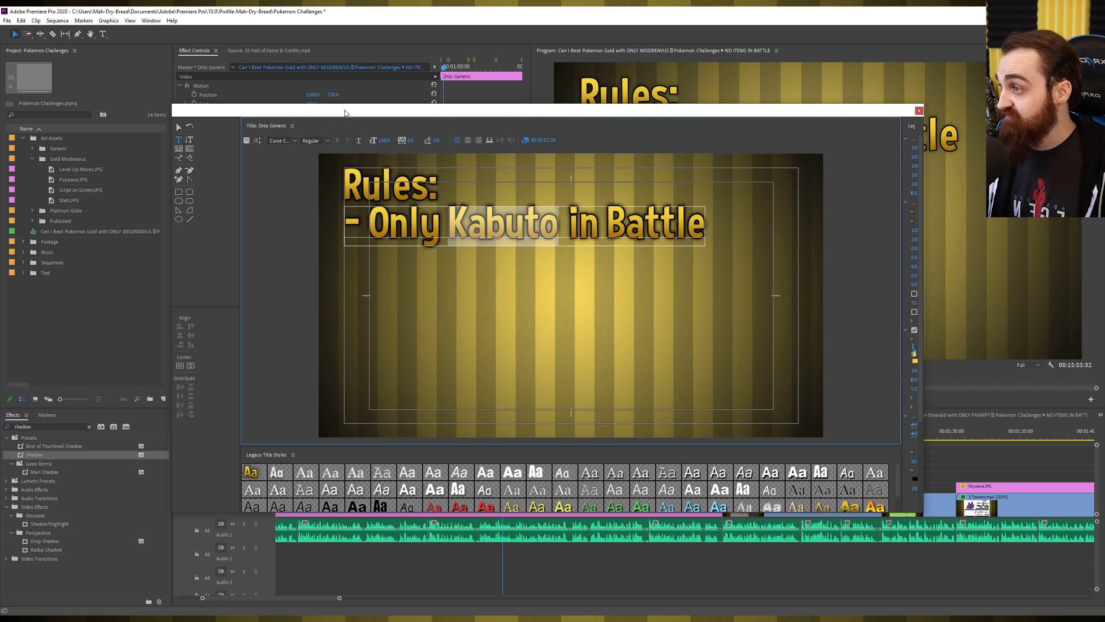
{"action": "left_click_drag", "start_coordinate": [345, 113], "coordinate": [361, 116]}
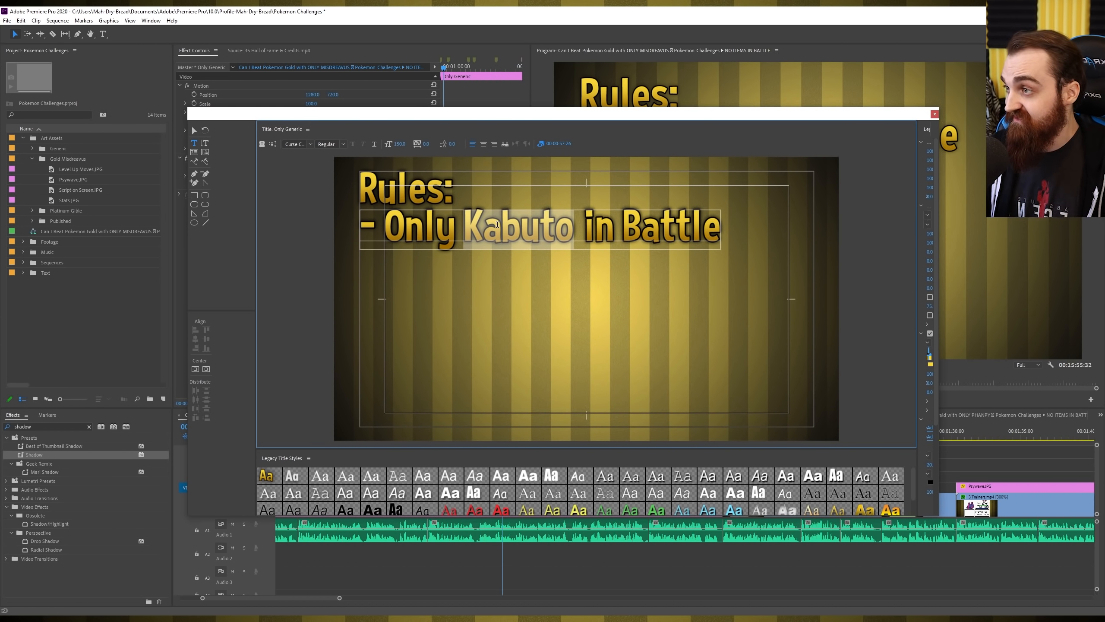
{"action": "type", "text": "Misdea"}
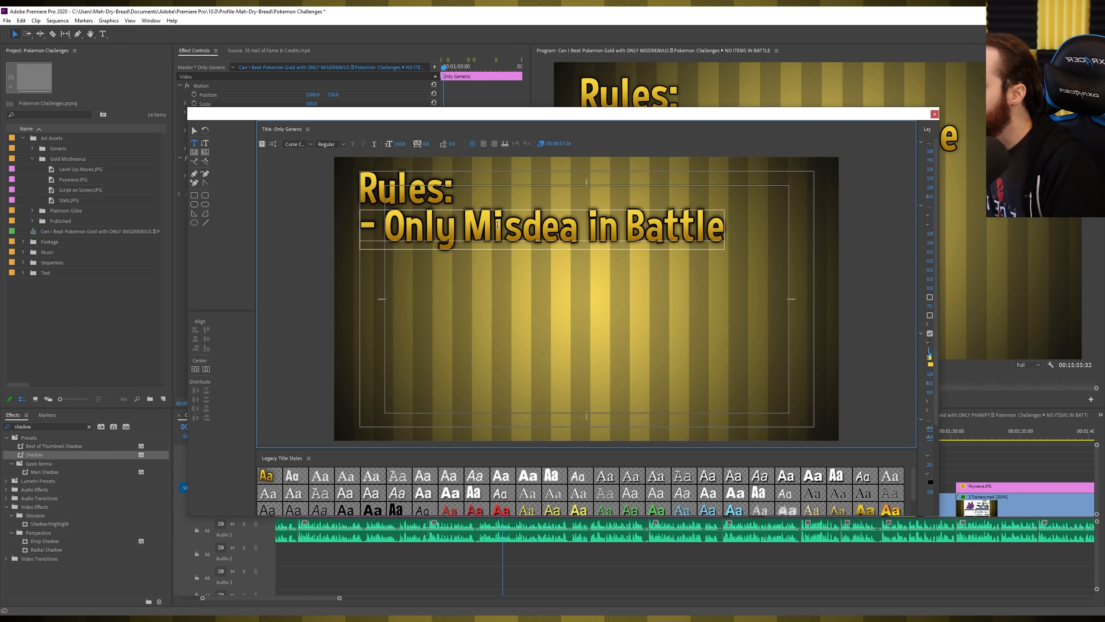
{"action": "key", "text": "BackSpace"}
{"action": "key", "text": "BackSpace"}
{"action": "key", "text": "BackSpace"}
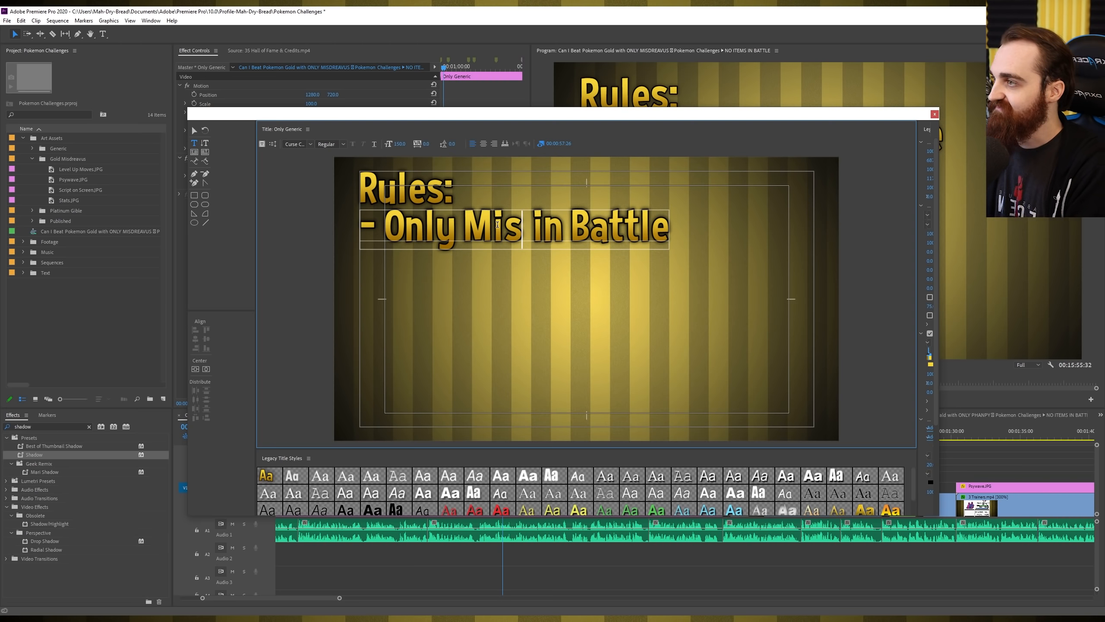
{"action": "type", "text": "dreavus"}
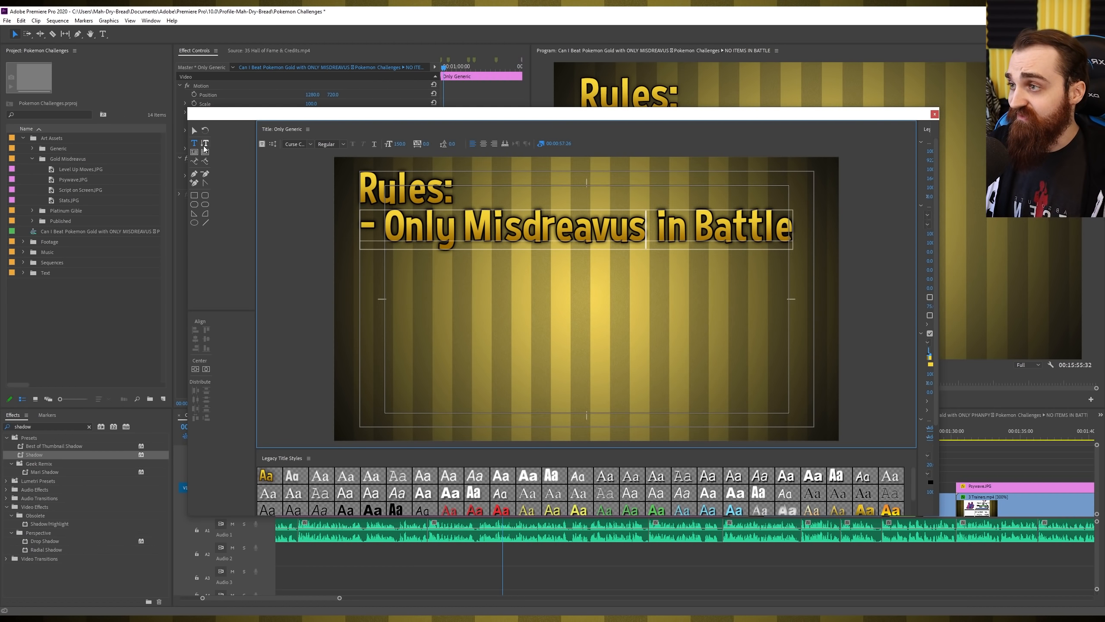
{"action": "left_click", "coordinate": [462, 223]}
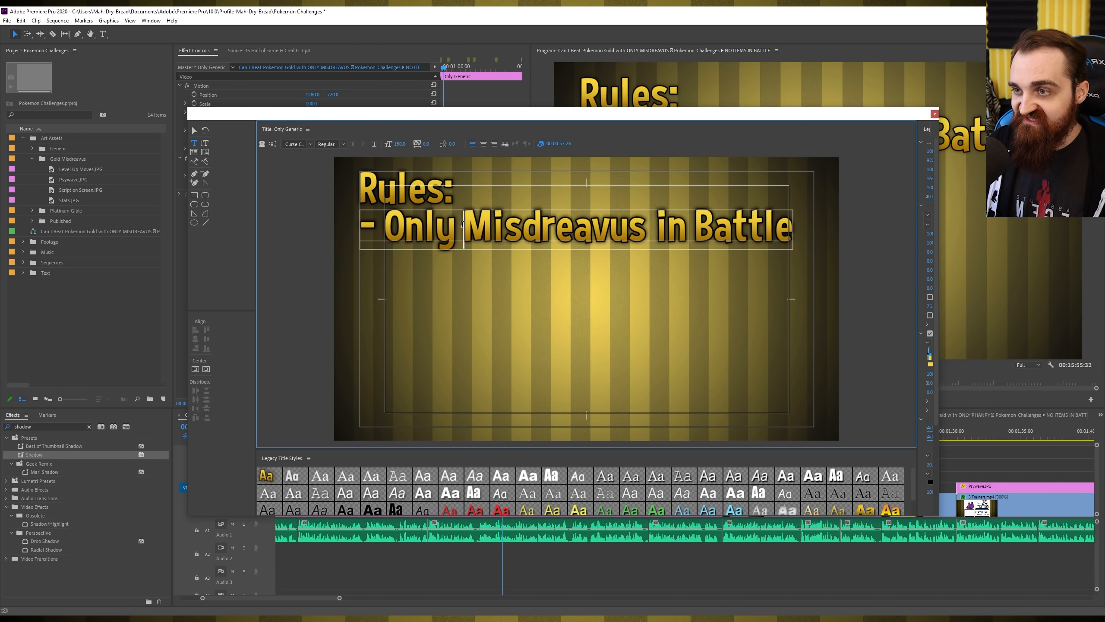
{"action": "left_click", "coordinate": [405, 224]}
{"action": "left_click", "coordinate": [375, 224]}
{"action": "left_click", "coordinate": [609, 223]}
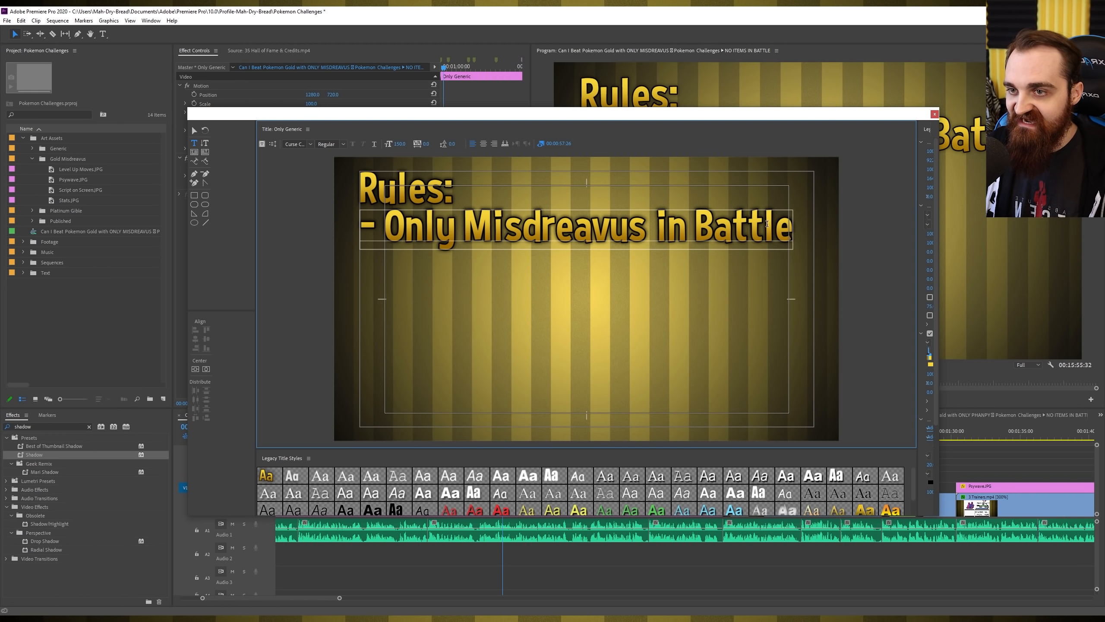
{"action": "left_click", "coordinate": [788, 227]}
{"action": "left_click", "coordinate": [557, 221]}
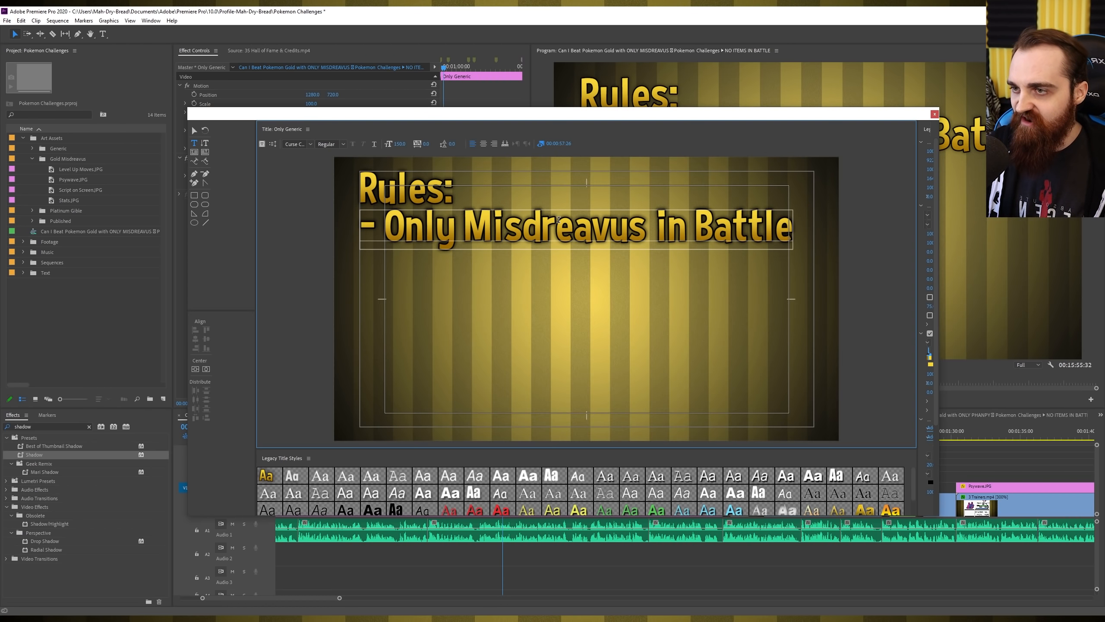
{"action": "left_click", "coordinate": [681, 224]}
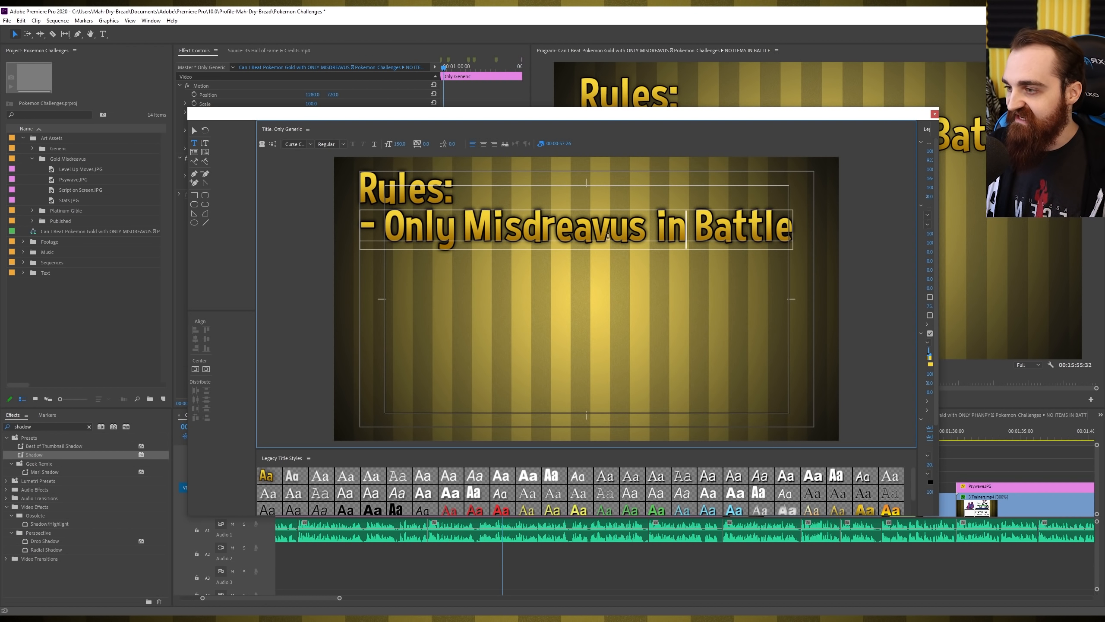
Close the title editor and preview the complete rules list with the subscribe animation at 00:01:09:39
{"action": "key", "text": "Escape"}
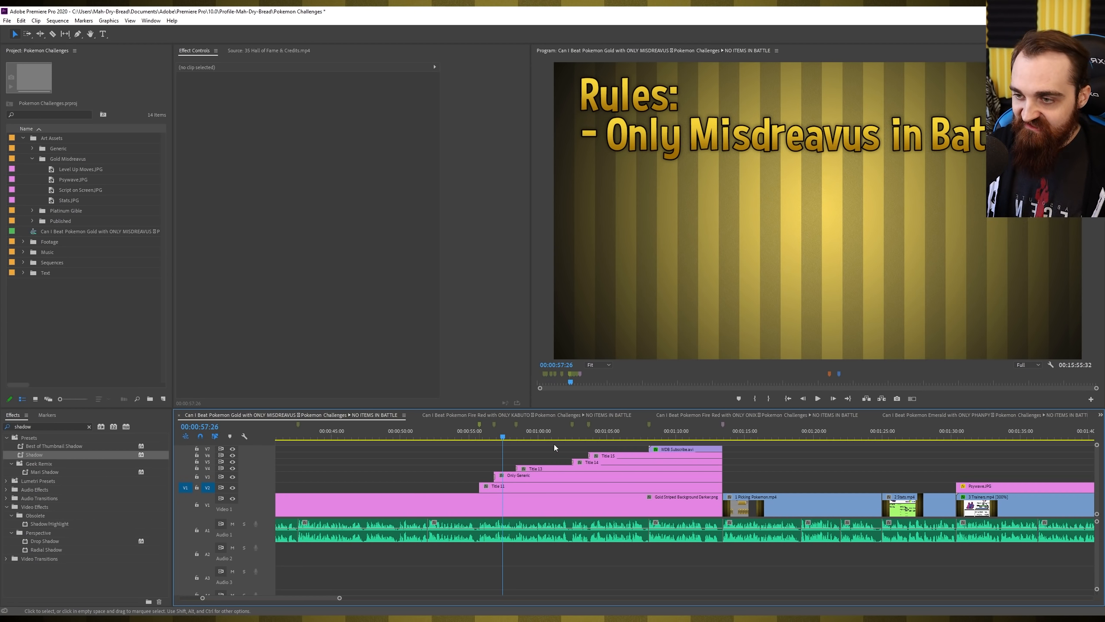
{"action": "left_click", "coordinate": [671, 436]}
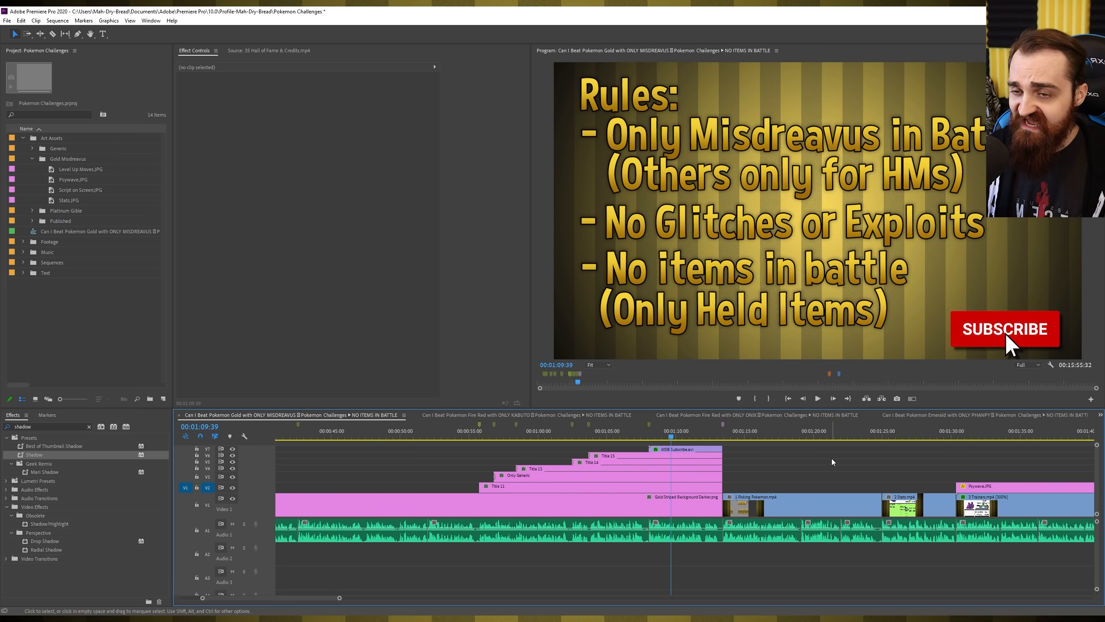
Copy the opening MDB icon, gym battle clip and Generic Title from the Fire Red Kabuto sequence to the start of the Gold Misdreavus sequence
{"action": "left_click_drag", "start_coordinate": [577, 383], "coordinate": [540, 383]}
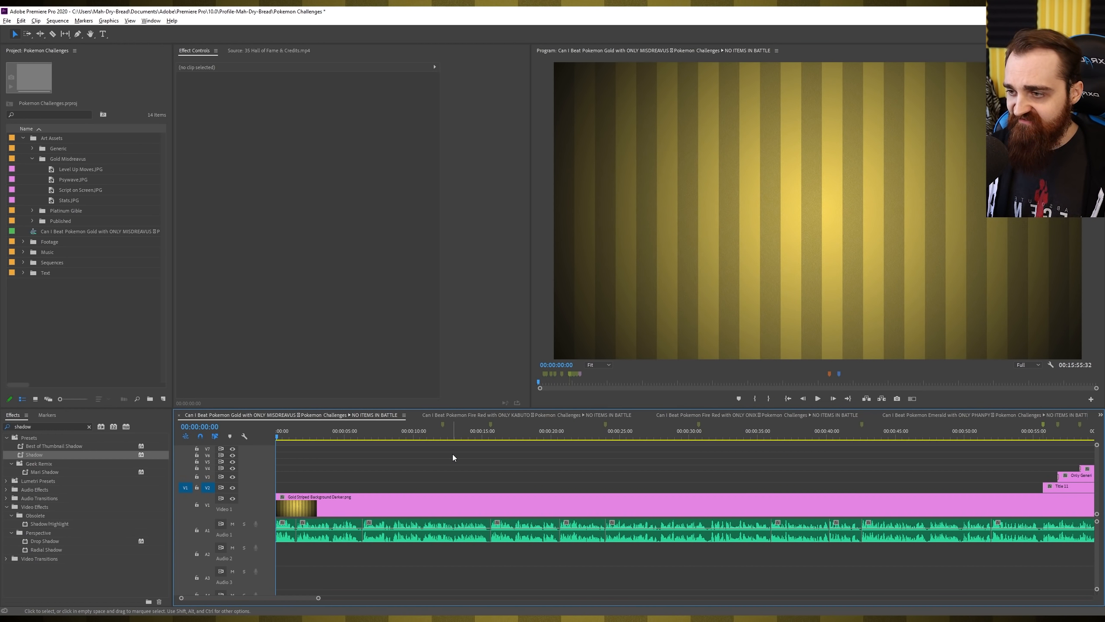
{"action": "key", "text": "minus"}
{"action": "key", "text": "minus"}
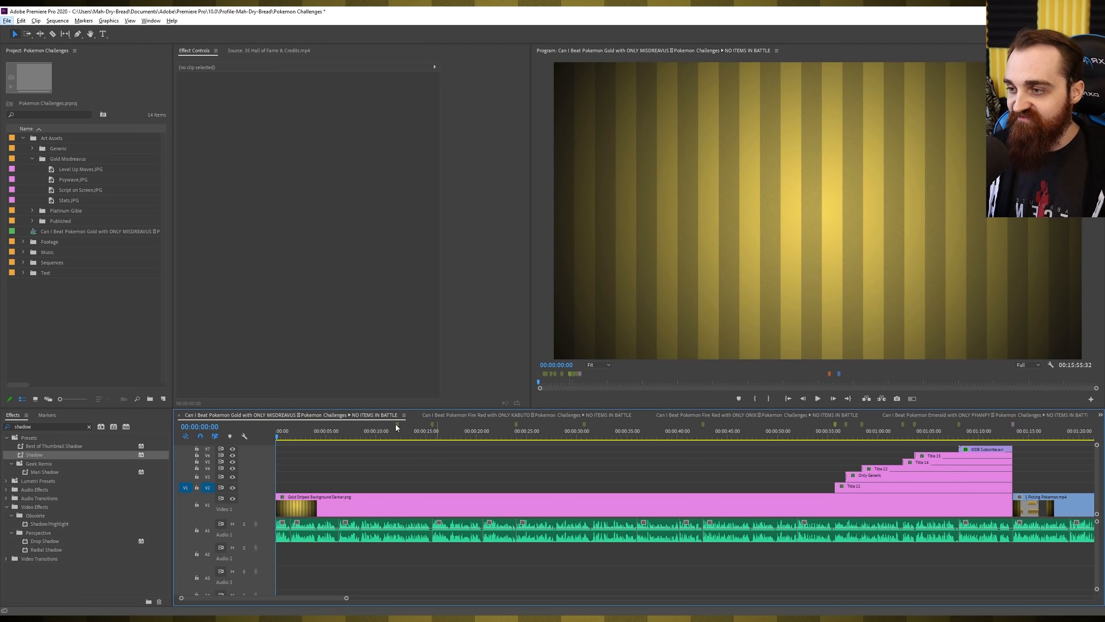
{"action": "left_click", "coordinate": [411, 468]}
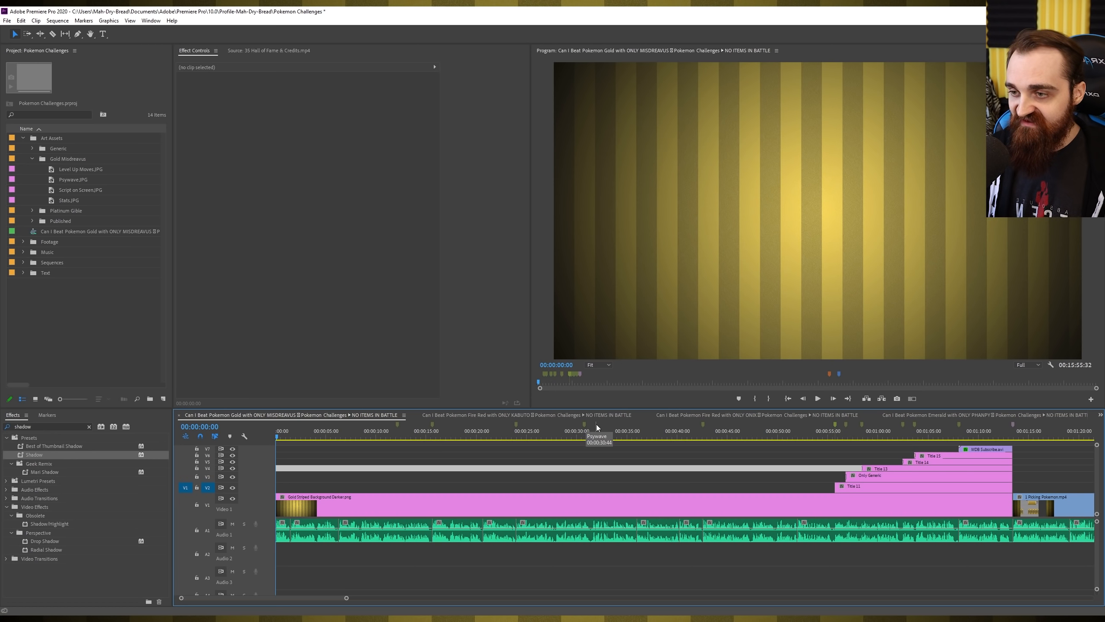
{"action": "left_click", "coordinate": [478, 416]}
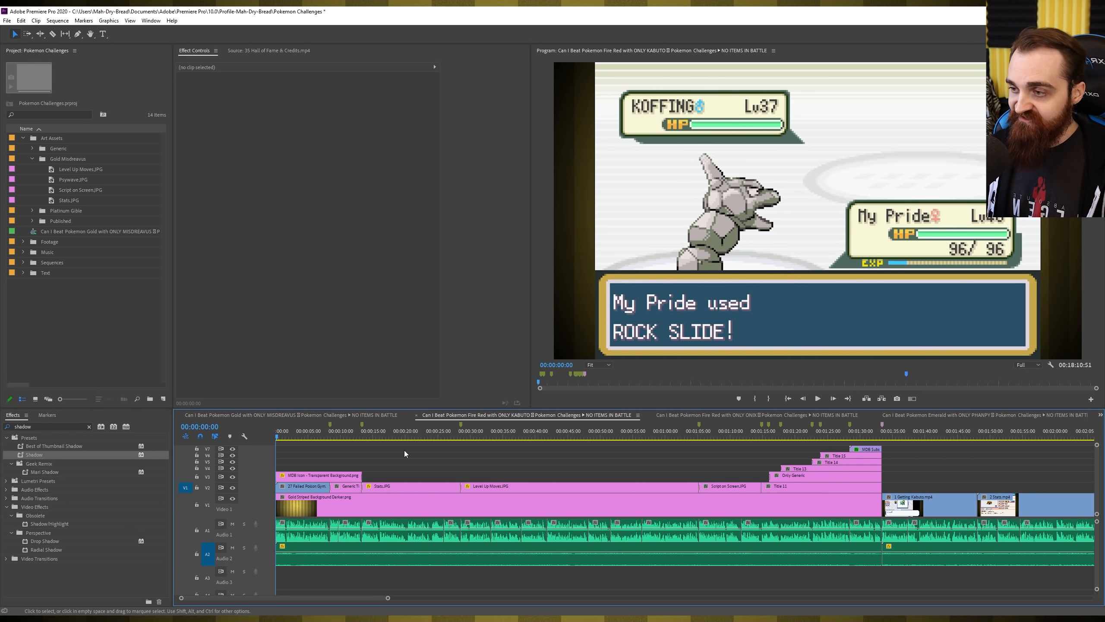
{"action": "left_click_drag", "start_coordinate": [352, 460], "coordinate": [307, 490]}
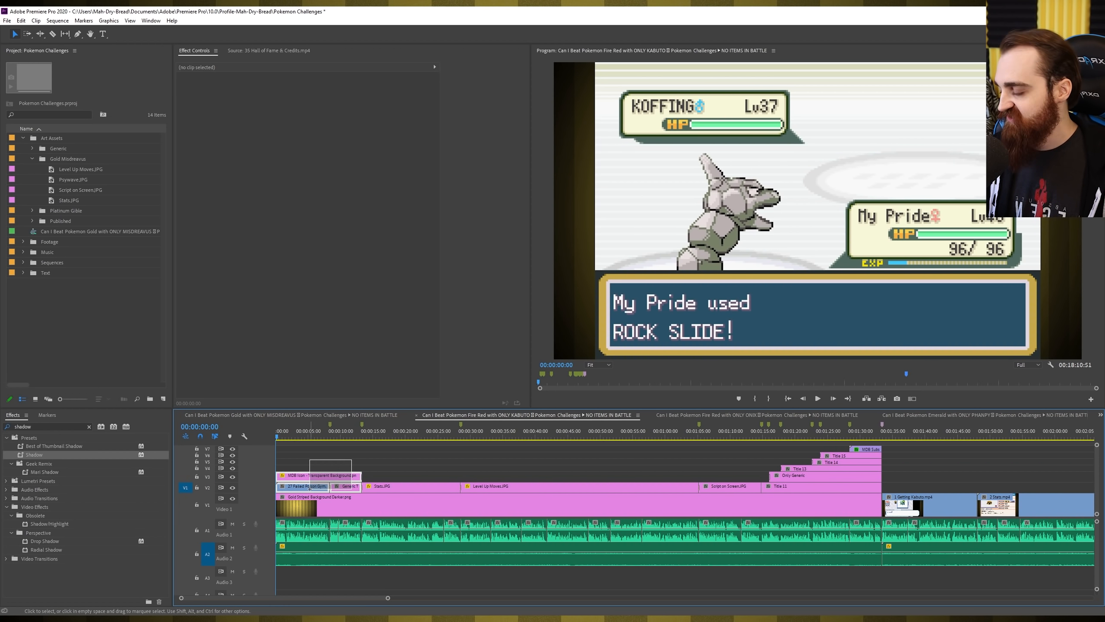
{"action": "left_click", "coordinate": [335, 415]}
{"action": "left_click", "coordinate": [476, 443]}
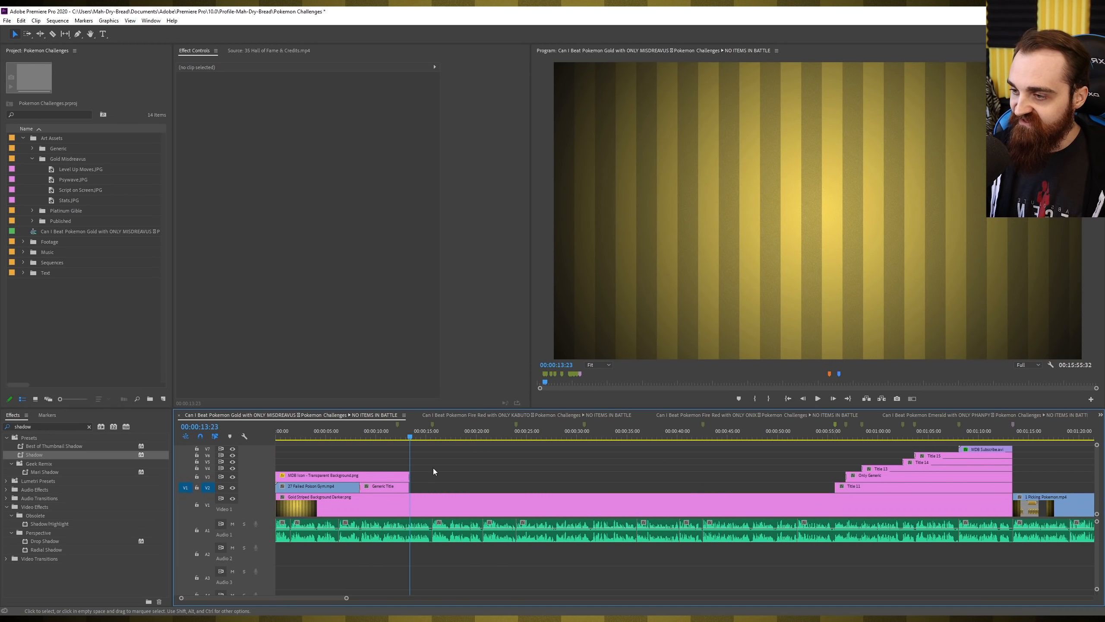
Fit the Generic Title between the 00:00:12:08 and Stats markers, and stretch the MDB icon image from the sequence start to the Stats marker
{"action": "left_click_drag", "start_coordinate": [386, 489], "coordinate": [432, 487]}
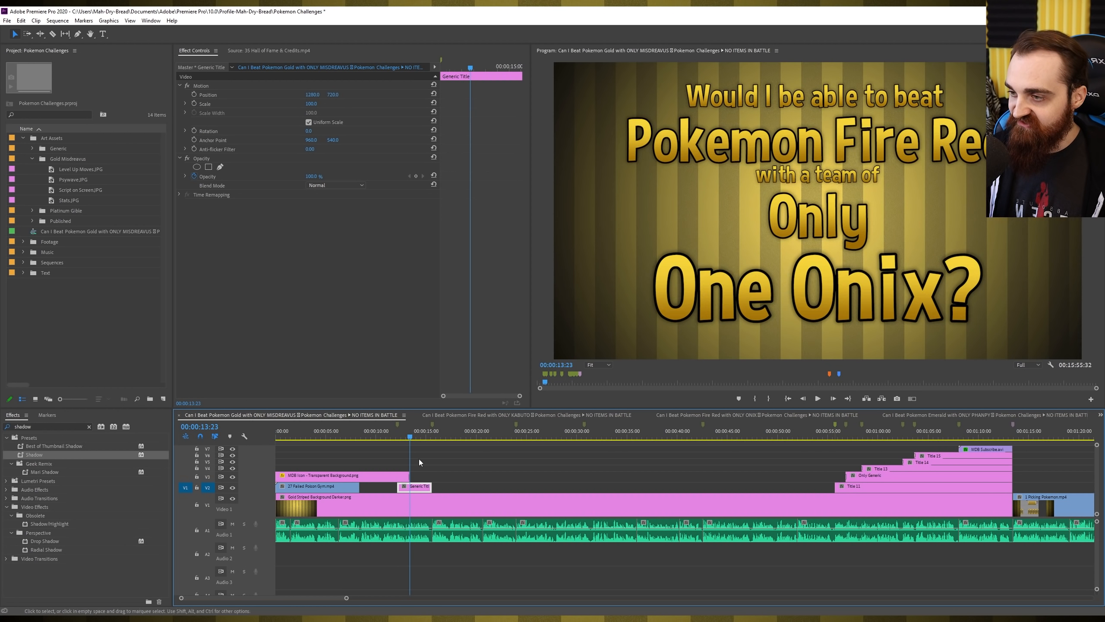
{"action": "left_click", "coordinate": [396, 423]}
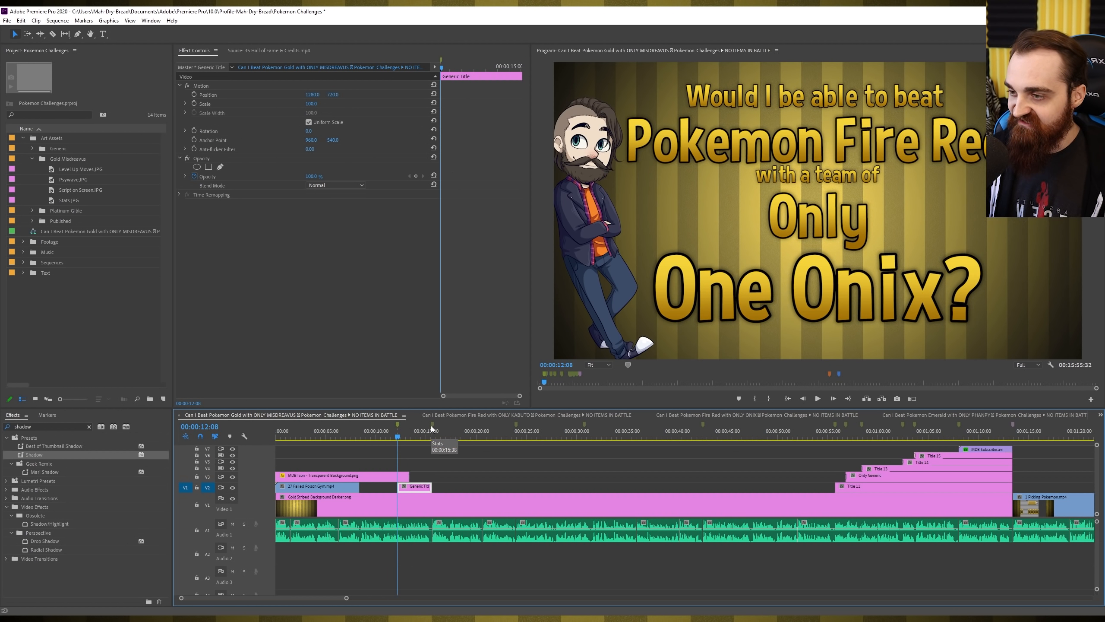
{"action": "left_click_drag", "start_coordinate": [370, 477], "coordinate": [390, 478]}
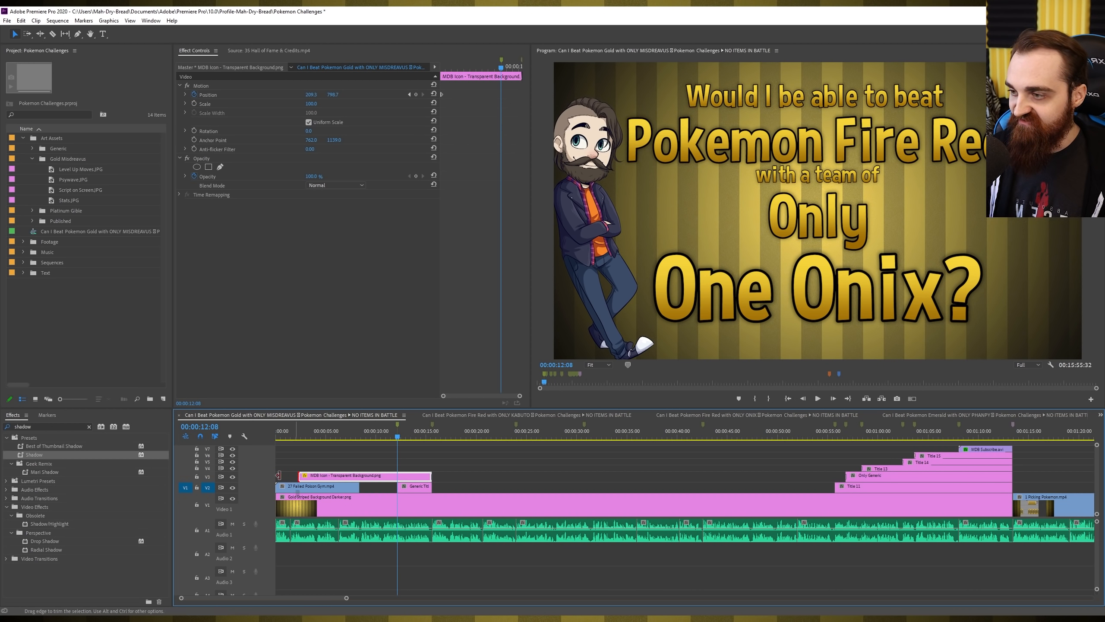
{"action": "left_click_drag", "start_coordinate": [300, 476], "coordinate": [277, 477]}
{"action": "left_click", "coordinate": [321, 449]}
Extend the gym battle clip on video track 2 to the start of the Generic Title and save the project
{"action": "left_click_drag", "start_coordinate": [353, 485], "coordinate": [397, 486]}
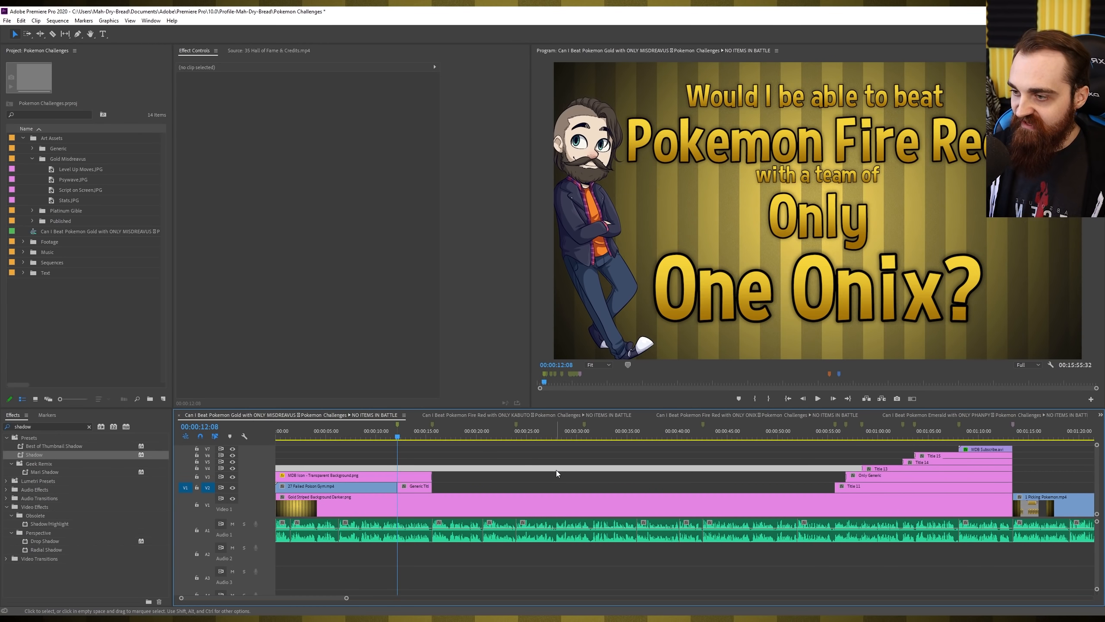
{"action": "left_click", "coordinate": [509, 463]}
{"action": "left_click", "coordinate": [315, 435]}
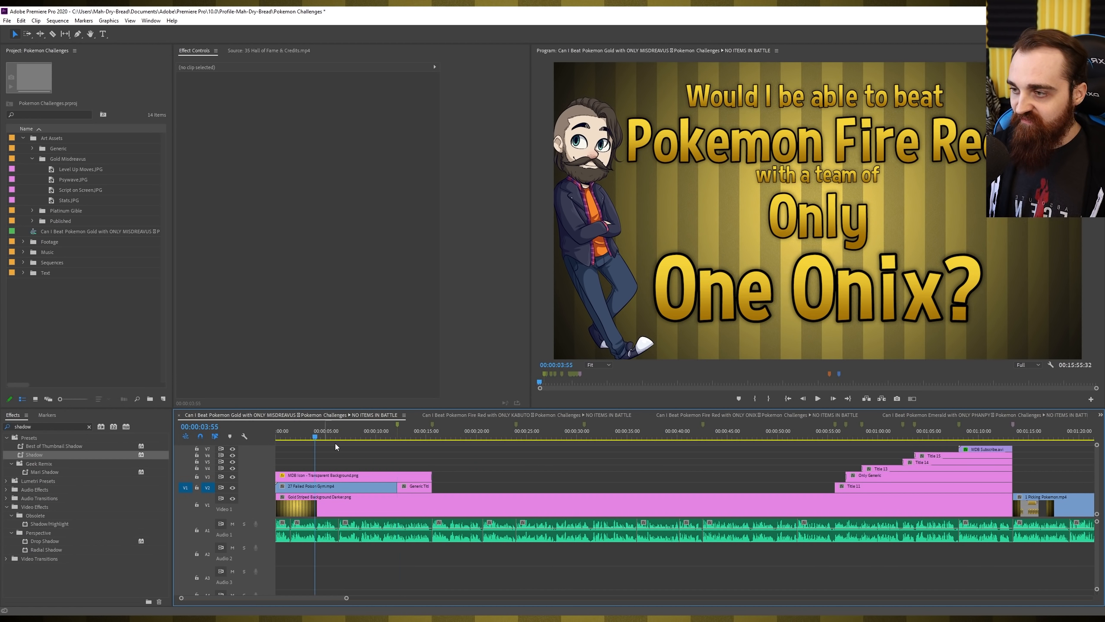
{"action": "key", "text": "ctrl+s"}
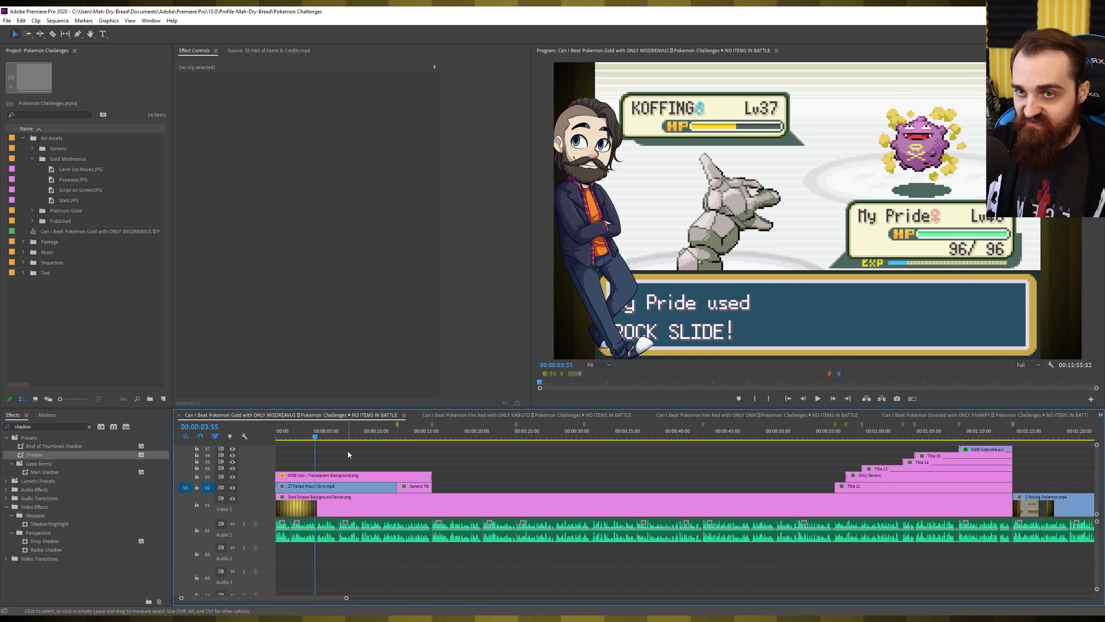
Delete the gym battle clip from the opening of the Gold Misdreavus sequence and switch to the Fire Red Kabuto sequence
{"action": "left_click", "coordinate": [334, 486]}
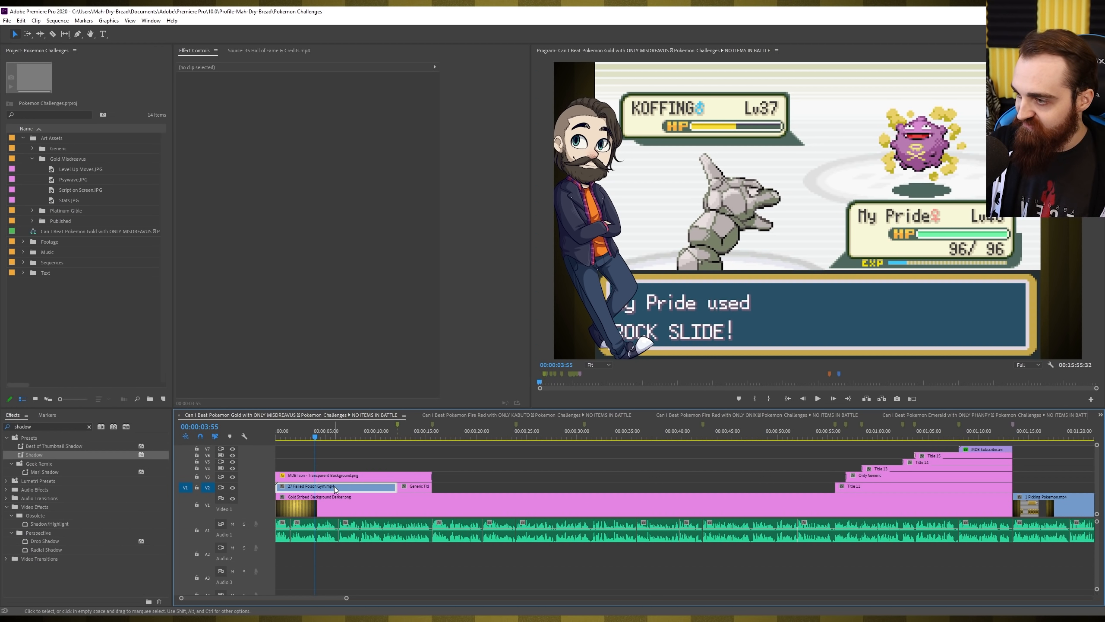
{"action": "key", "text": "Delete"}
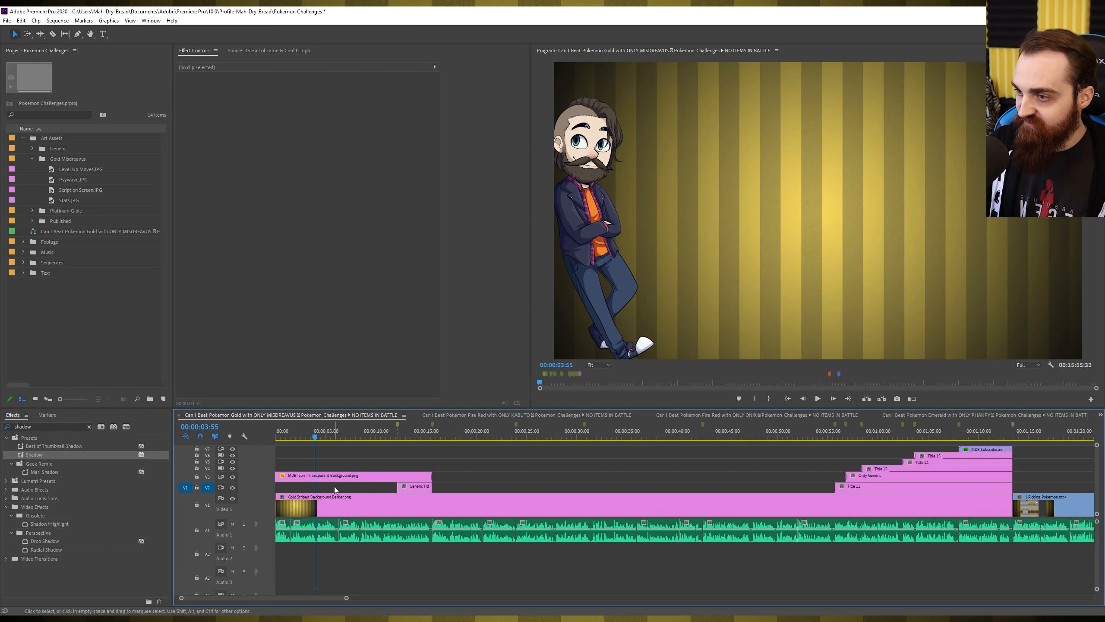
{"action": "left_click", "coordinate": [490, 413]}
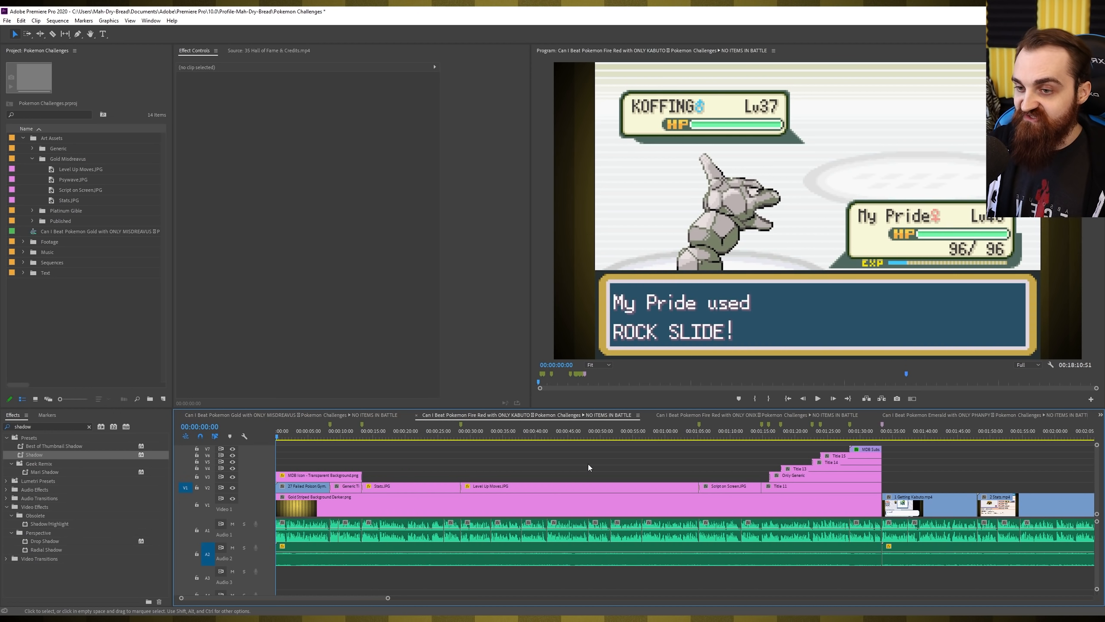
Copy the 40 Vs Seeker.mp4 clip from the Fire Red Kabuto sequence to video track 2 of the Gold Misdreavus sequence at 00:00:20:15
{"action": "left_click", "coordinate": [588, 462]}
{"action": "left_click", "coordinate": [518, 455]}
{"action": "left_click", "coordinate": [515, 455]}
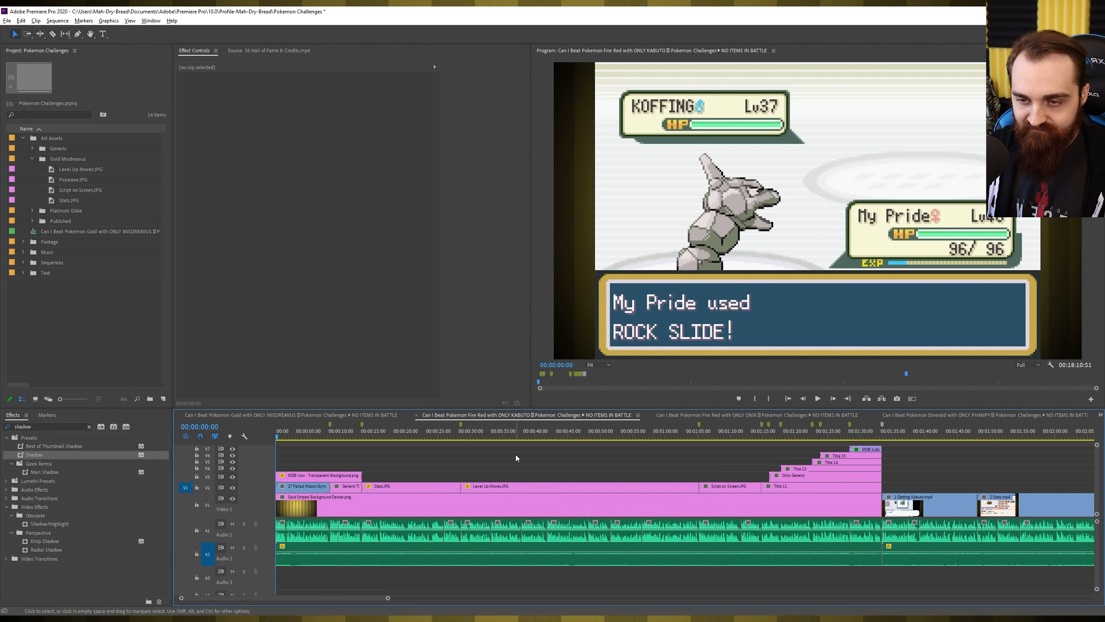
{"action": "scroll", "coordinate": [516, 455], "scroll_direction": "down", "scroll_amount": 7}
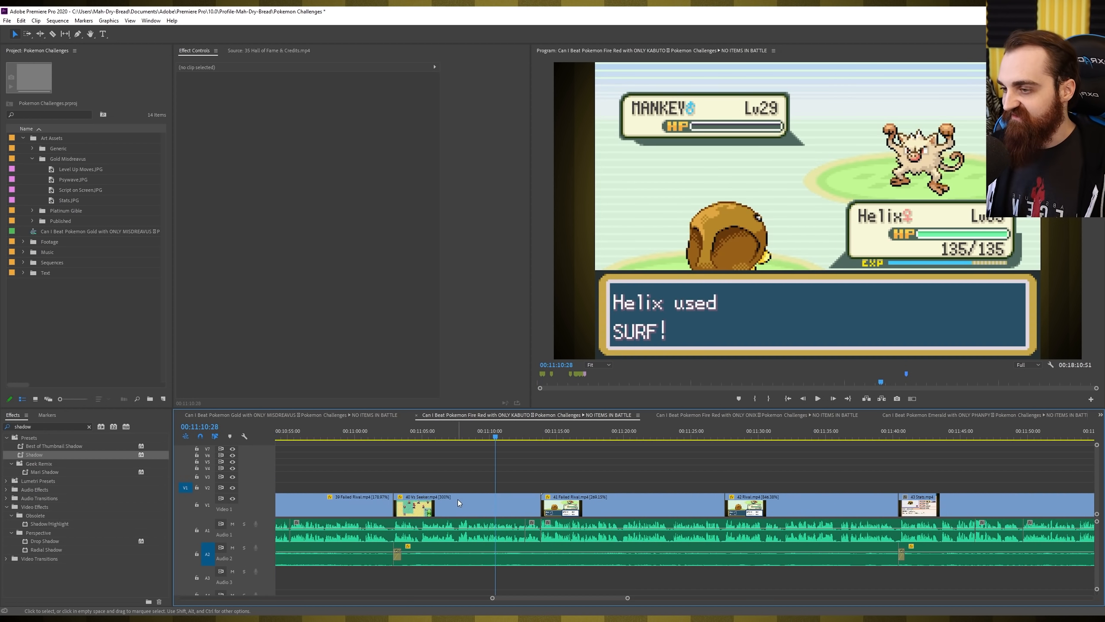
{"action": "left_click", "coordinate": [458, 500]}
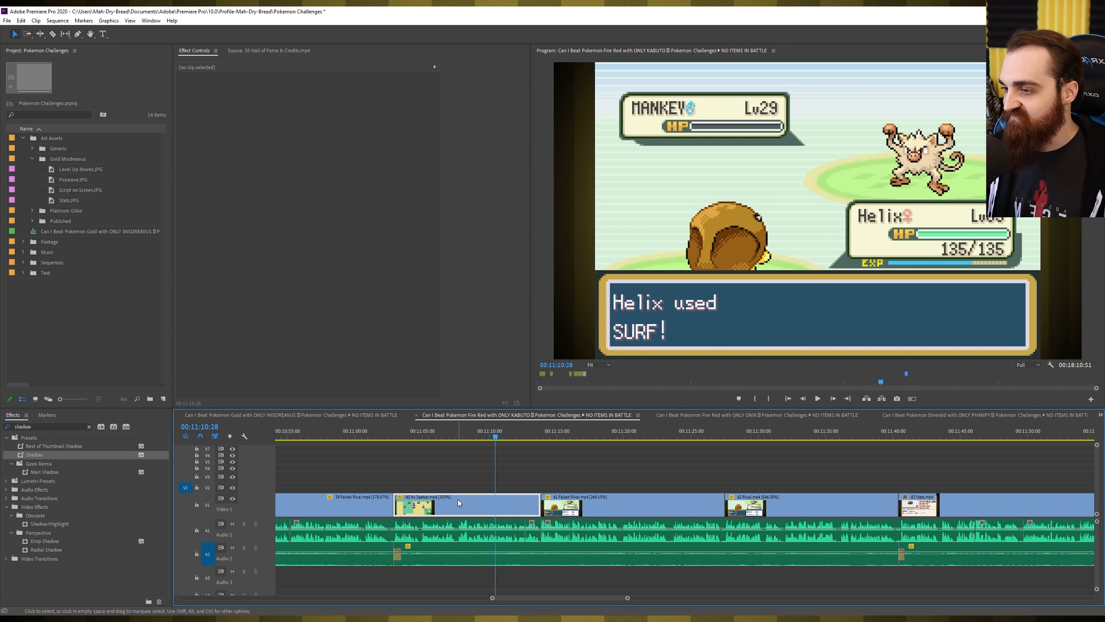
{"action": "left_click", "coordinate": [449, 451]}
{"action": "left_click", "coordinate": [368, 415]}
{"action": "left_click", "coordinate": [479, 438]}
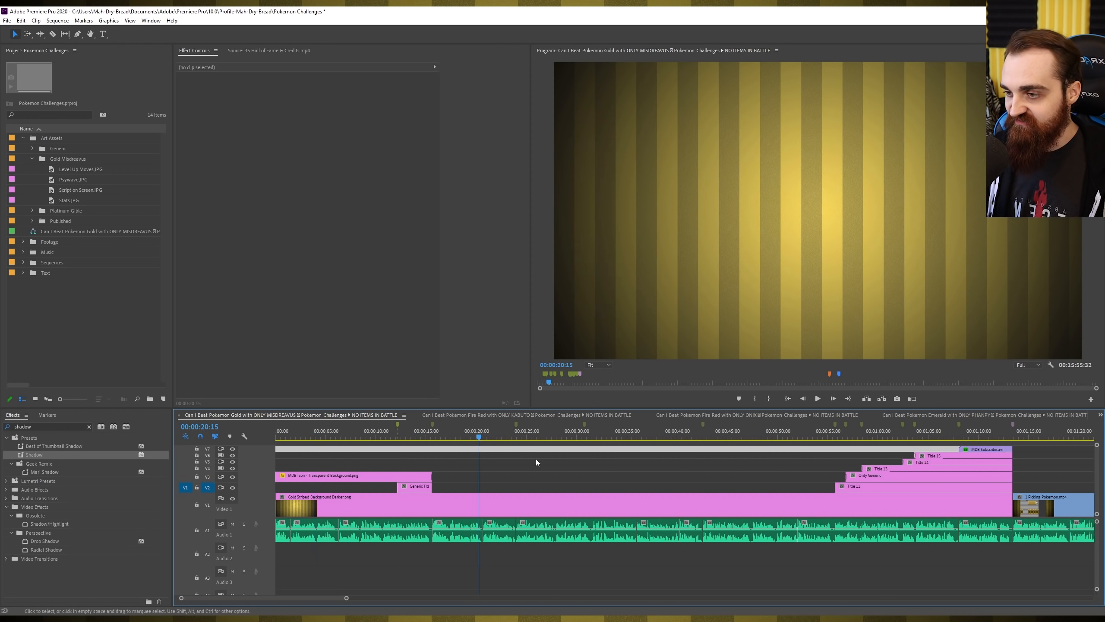
{"action": "key", "text": "ctrl+v"}
{"action": "left_click", "coordinate": [562, 485]}
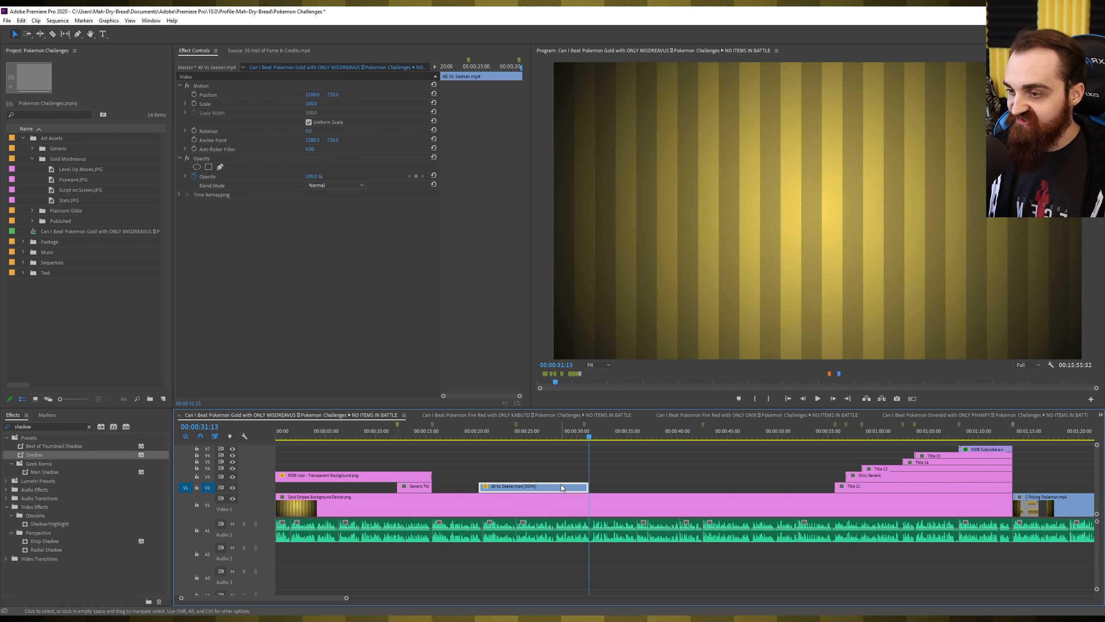
Set the 40 Vs Seeker clip's speed to 100% and fit it on video track 2 from the sequence start to the Generic Title
{"action": "left_click_drag", "start_coordinate": [588, 486], "coordinate": [503, 483]}
{"action": "key", "text": "ctrl+r"}
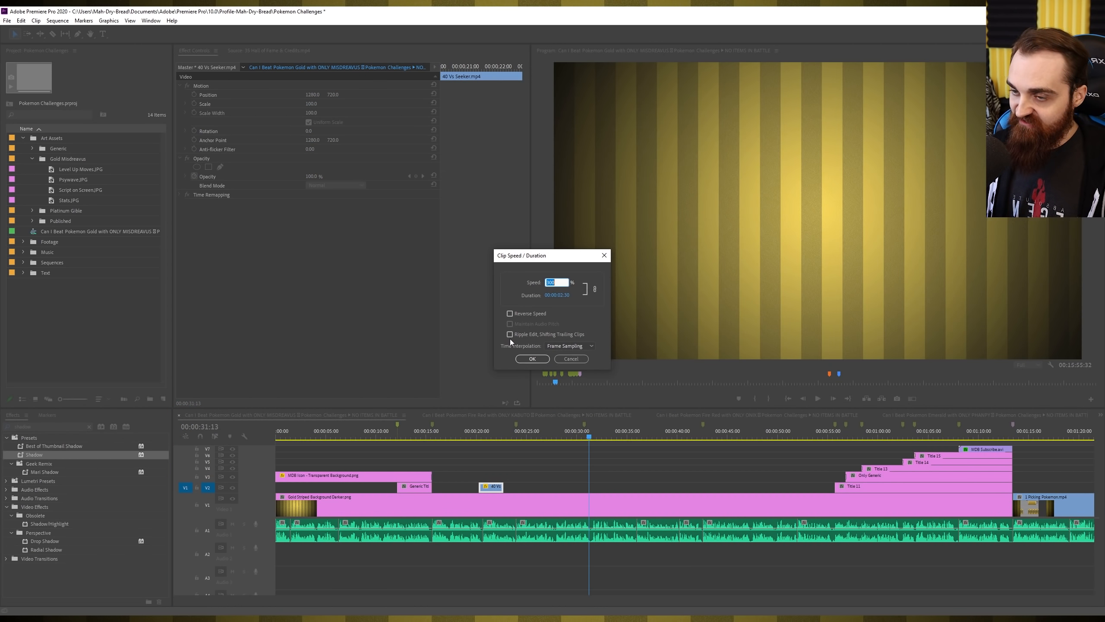
{"action": "type", "text": "100"}
{"action": "key", "text": "Return"}
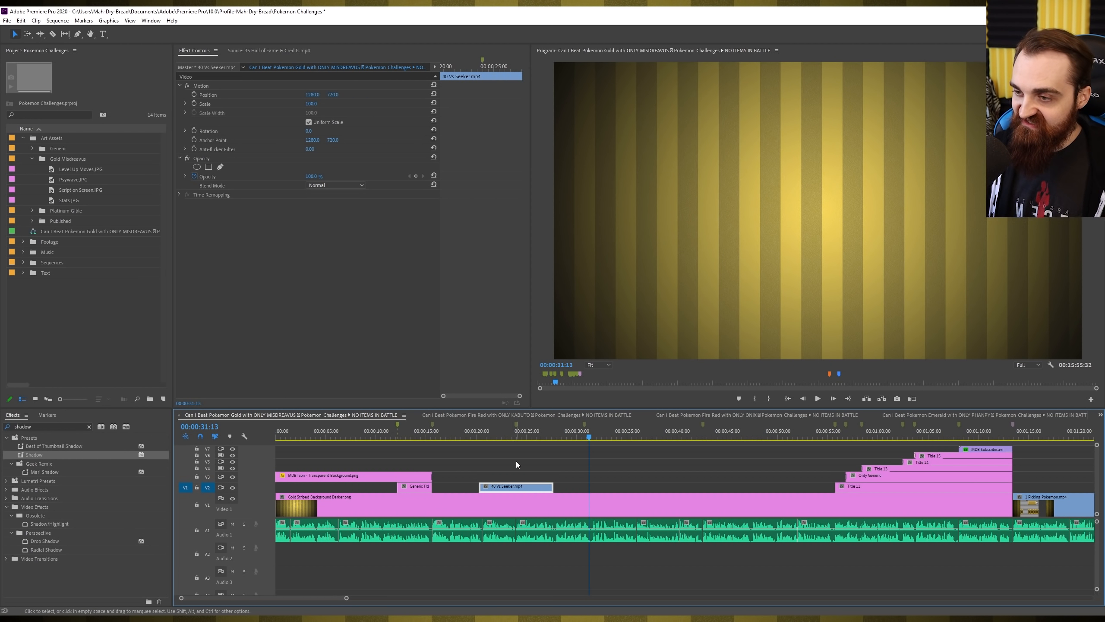
{"action": "left_click_drag", "start_coordinate": [513, 487], "coordinate": [311, 486]}
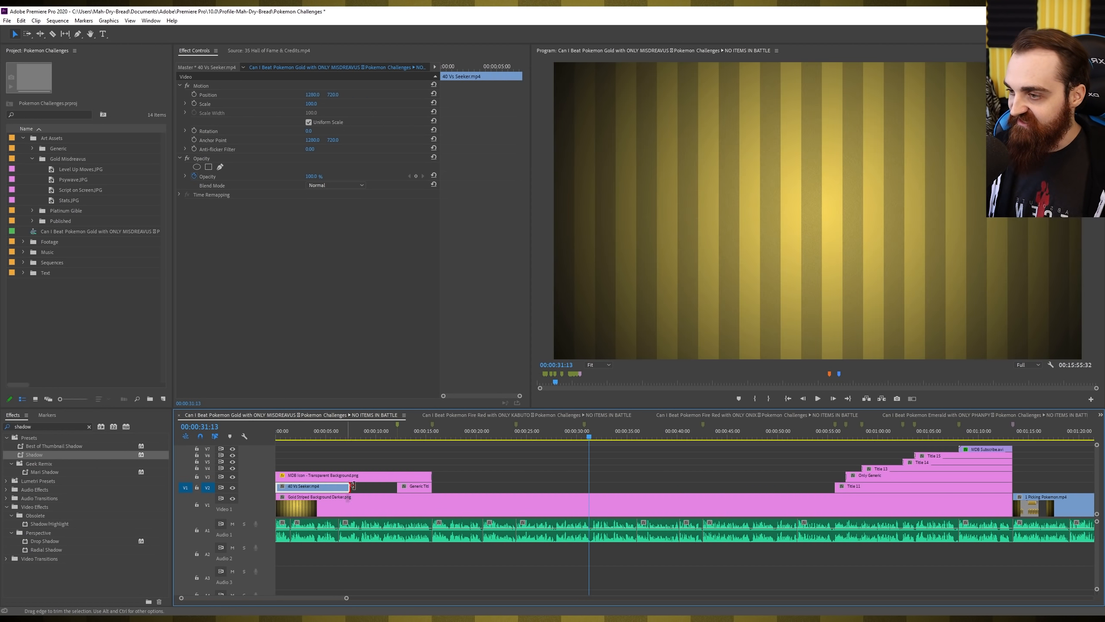
{"action": "left_click", "coordinate": [735, 460]}
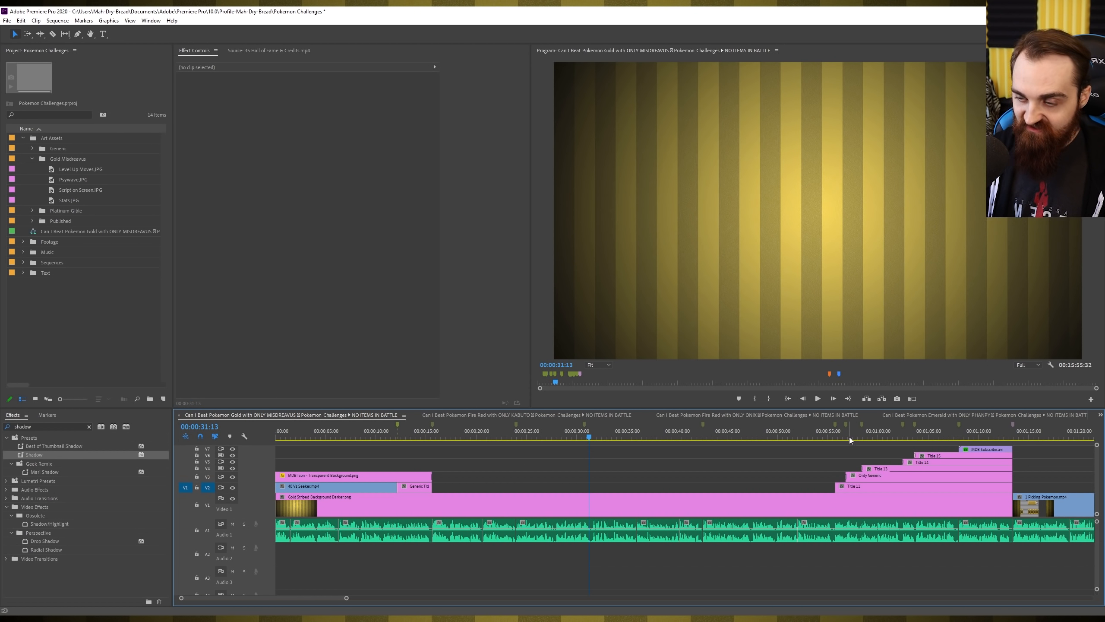
Copy the Push transition from the start of Title 13 to the cut between the 40 Vs Seeker clip and the Generic Title
{"action": "left_click", "coordinate": [864, 432]}
{"action": "key", "text": "="}
{"action": "key", "text": "="}
{"action": "key", "text": "="}
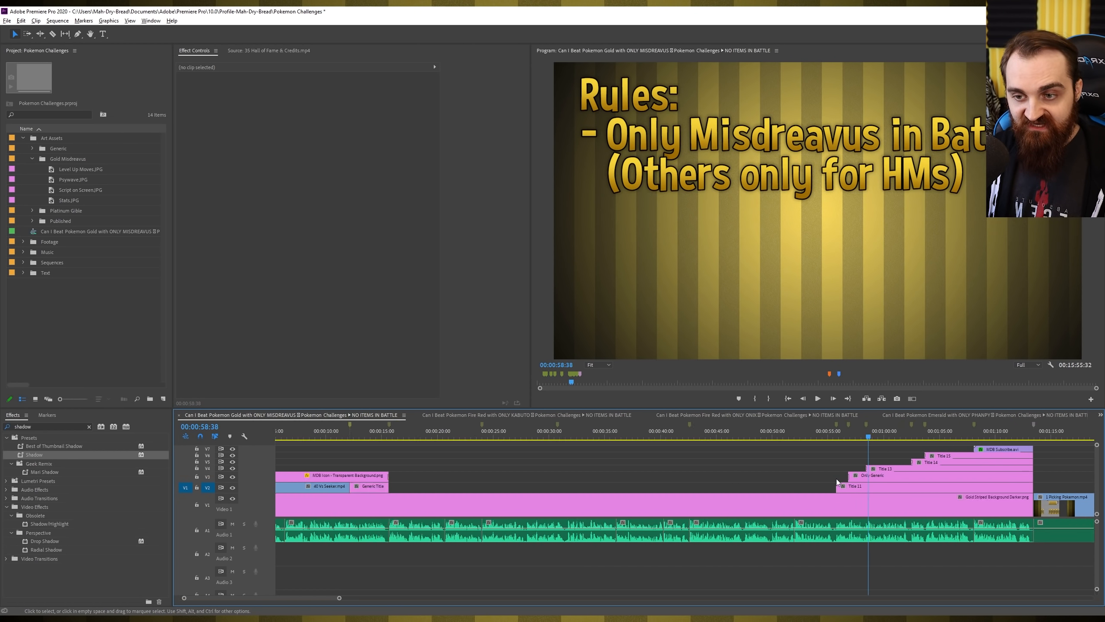
{"action": "key", "text": "="}
{"action": "left_click", "coordinate": [835, 468]}
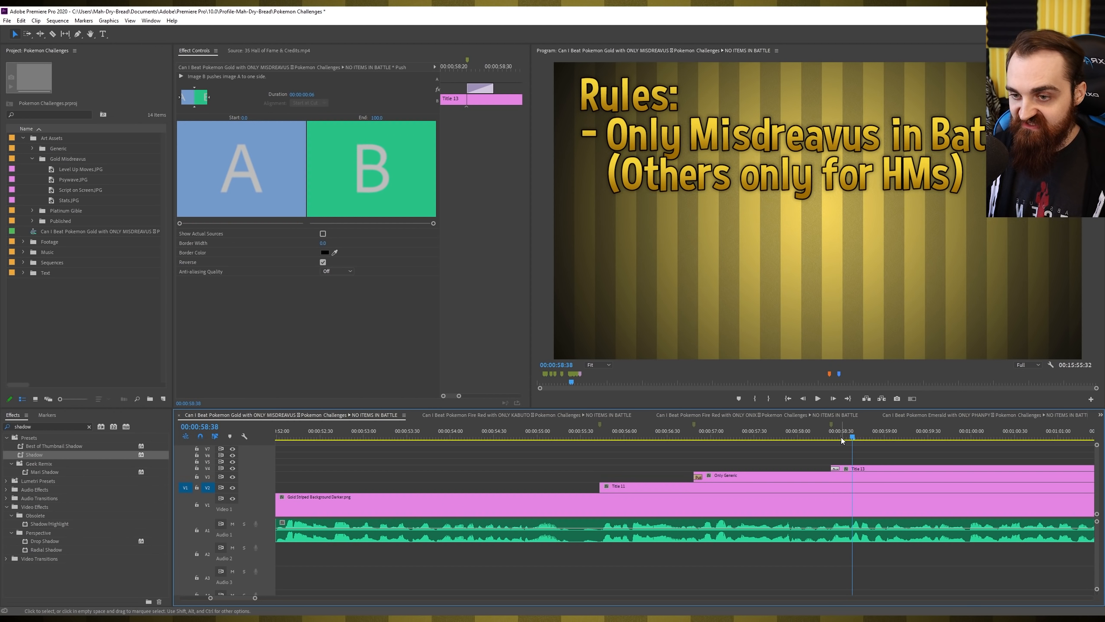
{"action": "left_click", "coordinate": [820, 461]}
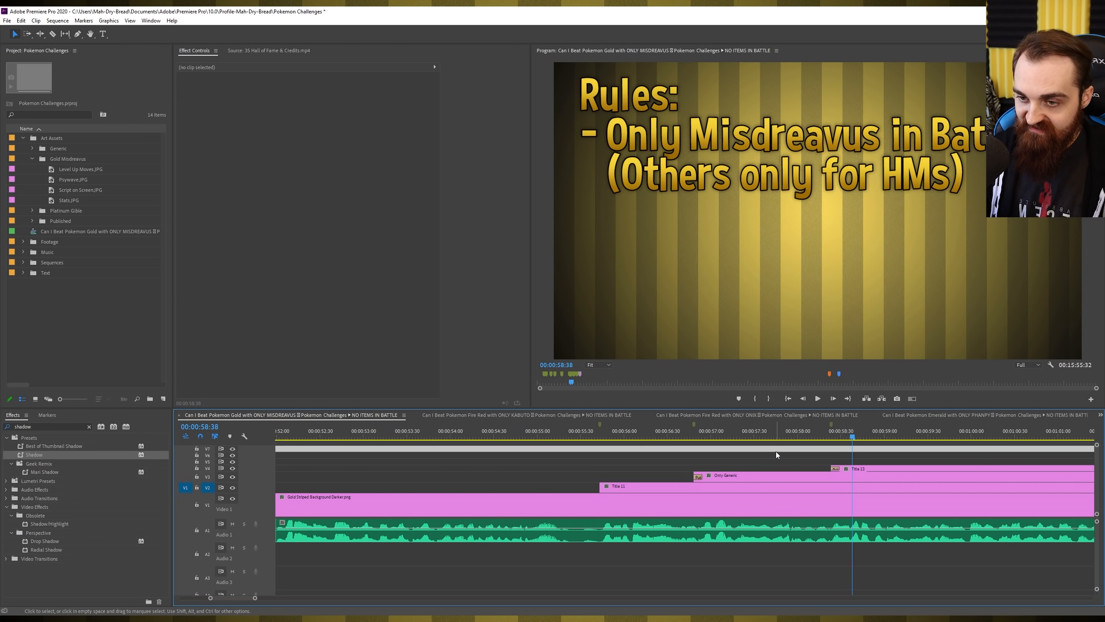
{"action": "key", "text": "Up"}
{"action": "key", "text": "Up"}
{"action": "key", "text": "Up"}
{"action": "key", "text": "Up"}
{"action": "left_click", "coordinate": [776, 454]}
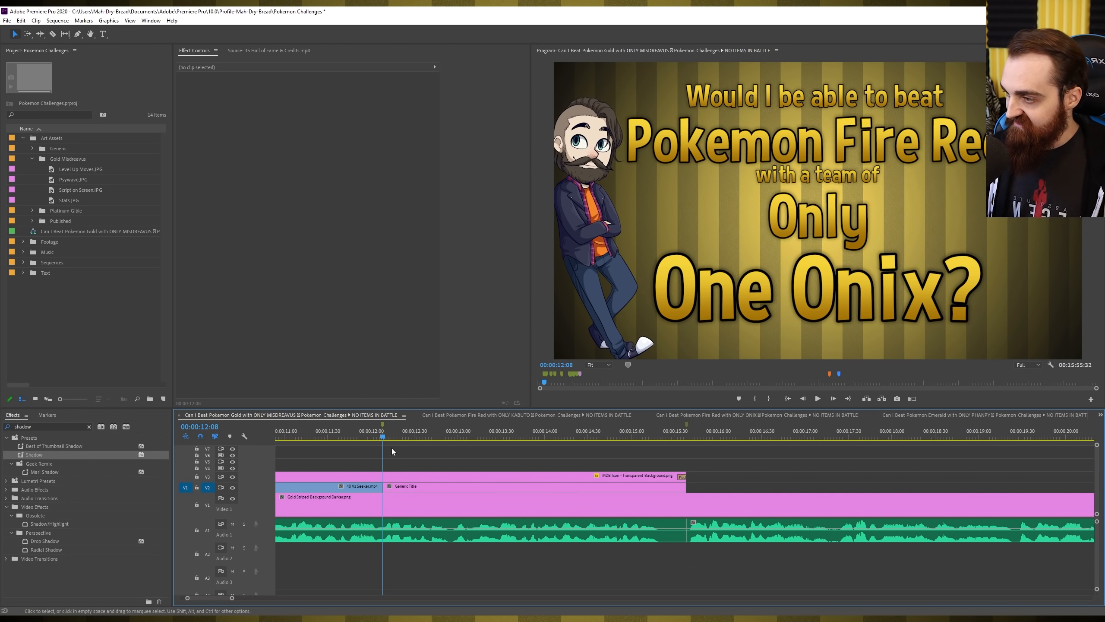
{"action": "key", "text": "shift+Left"}
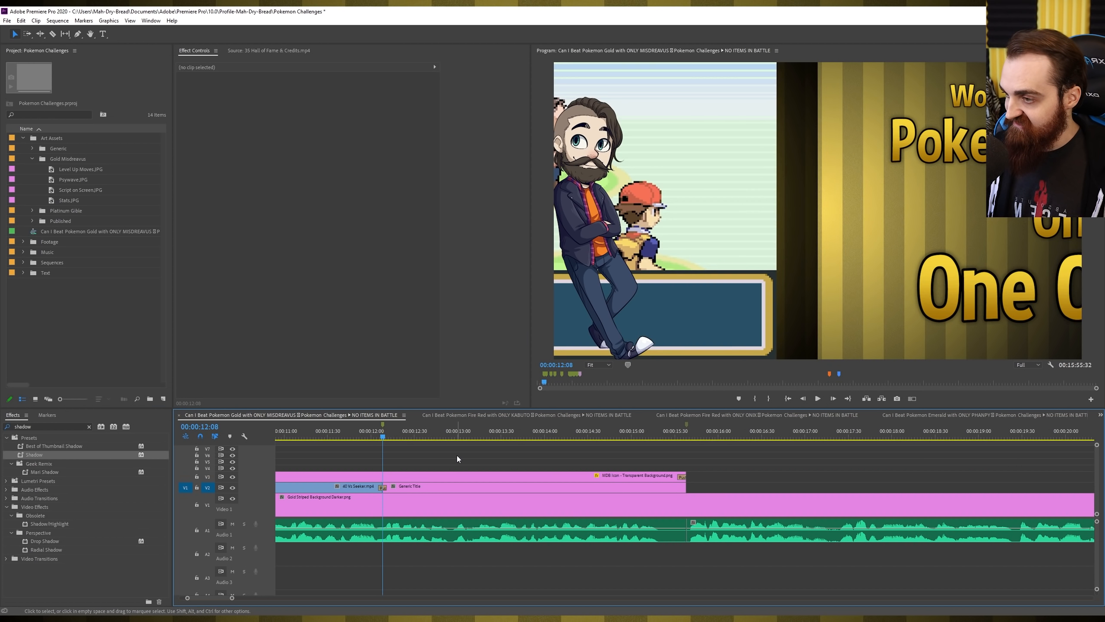
Play back the transition into the Generic Title and save the project
{"action": "key", "text": "shift+Left"}
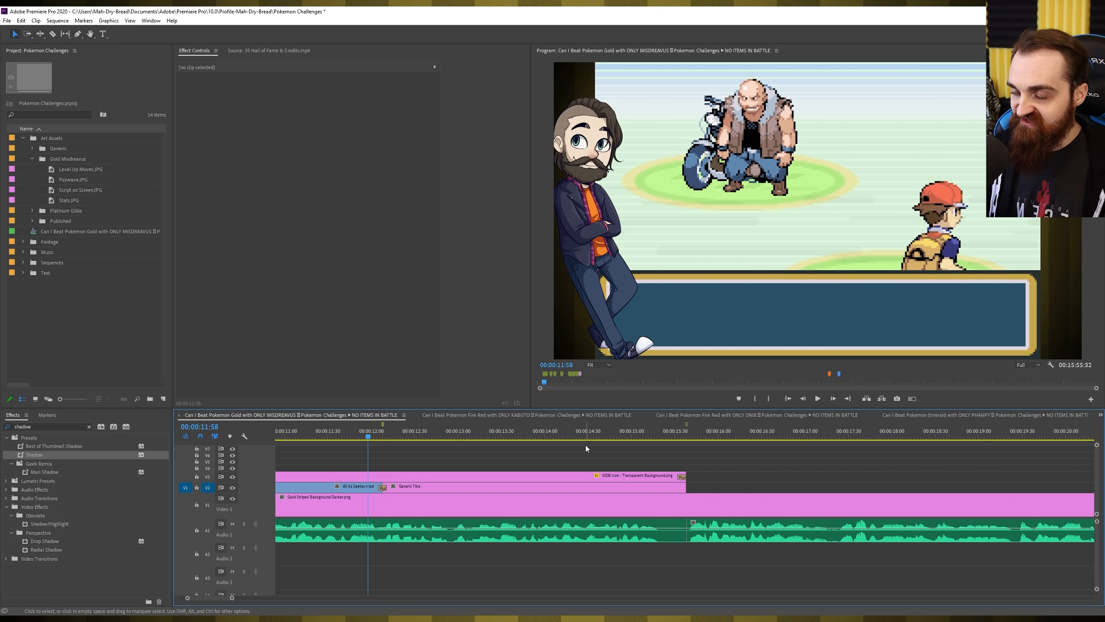
{"action": "key", "text": "minus"}
{"action": "key", "text": "minus"}
{"action": "key", "text": "space"}
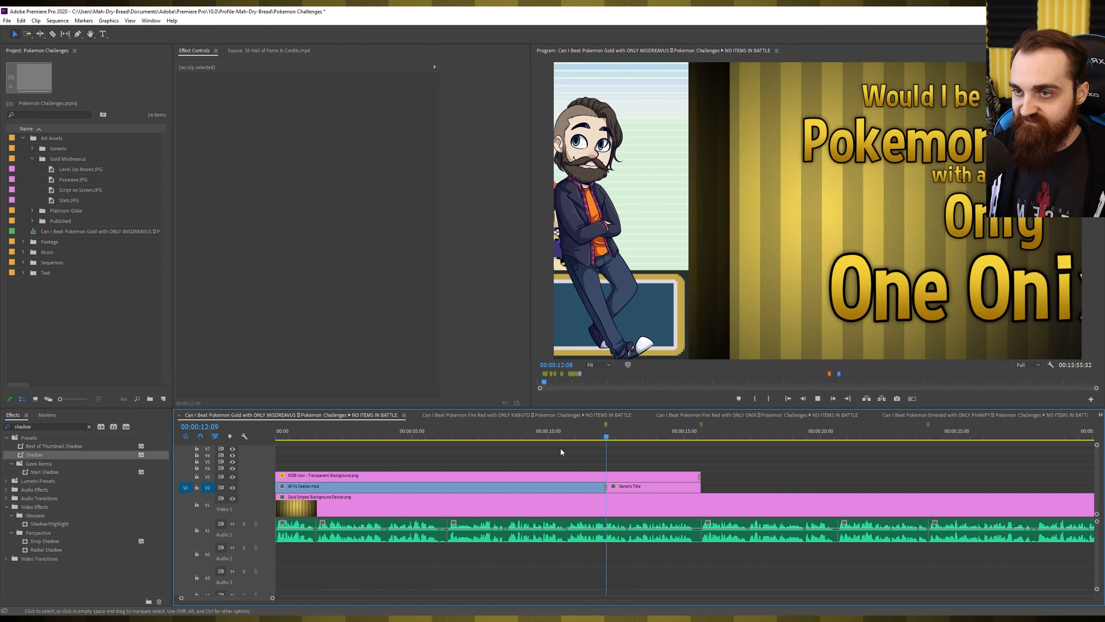
{"action": "key", "text": "ctrl+s"}
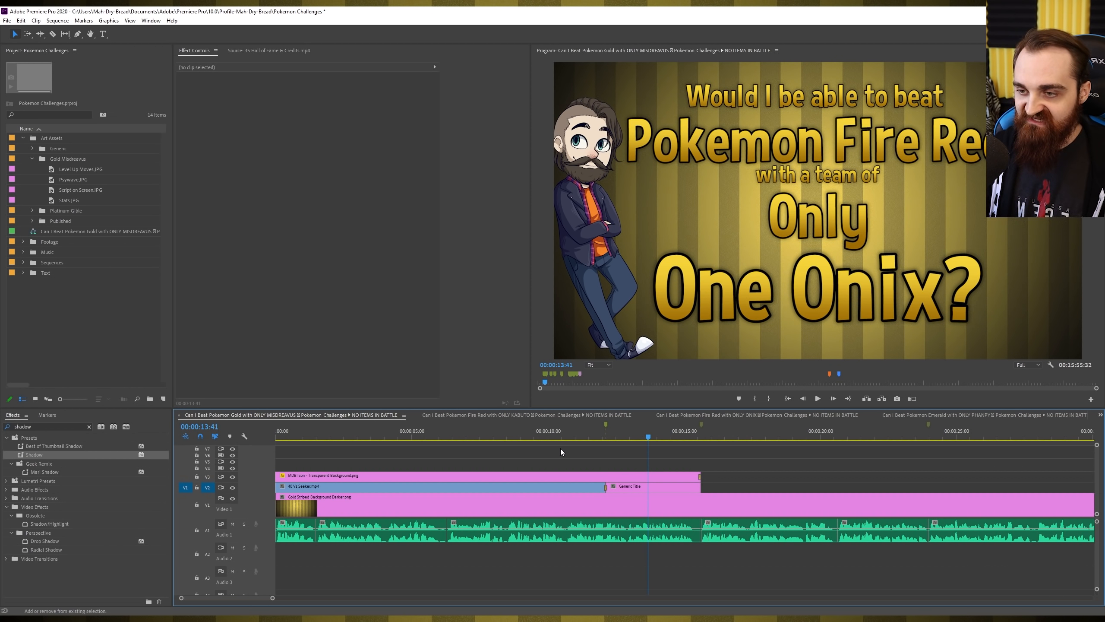
In the Generic Title, replace "Fire Red" with "Gold" and "Onix" with "Misdreavus"
{"action": "left_click", "coordinate": [682, 486]}
{"action": "double_click", "coordinate": [682, 485]}
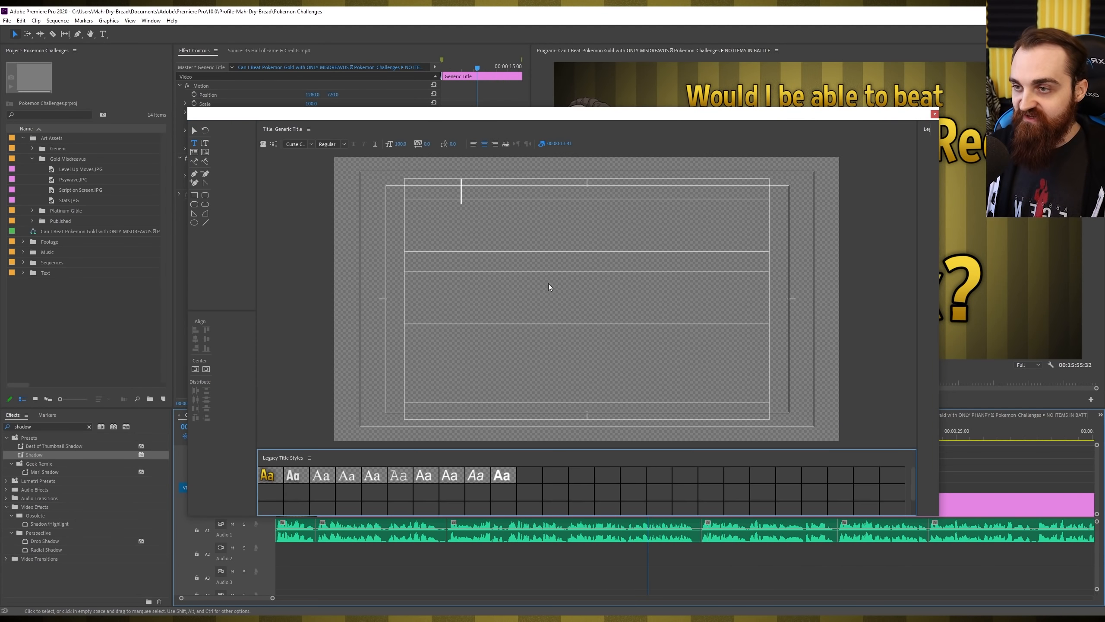
{"action": "left_click_drag", "start_coordinate": [604, 231], "coordinate": [779, 228]}
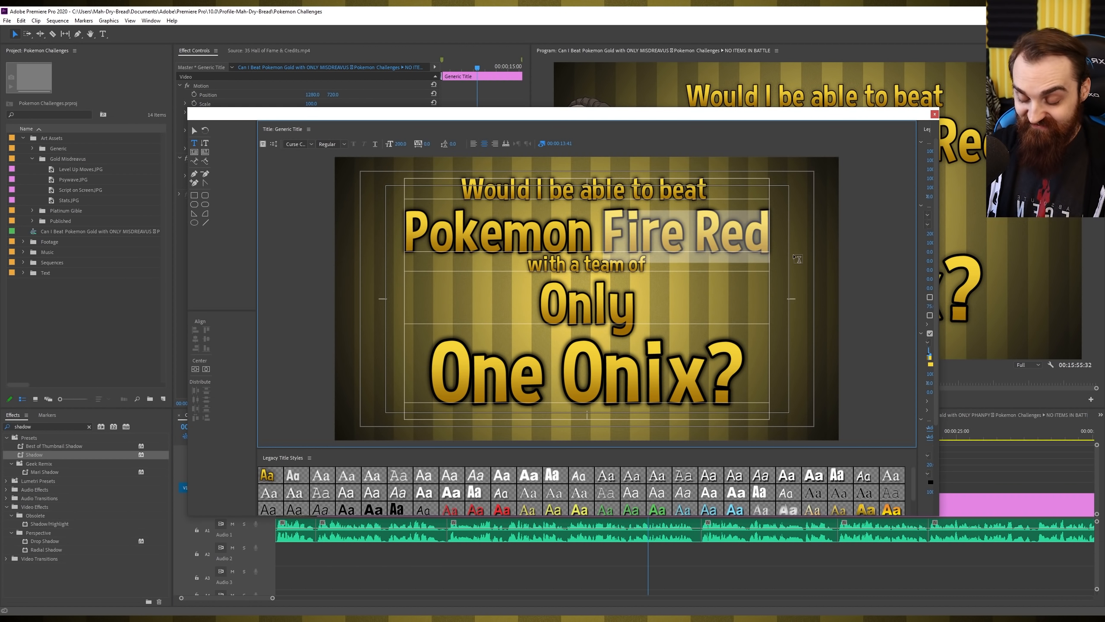
{"action": "type", "text": "Gold"}
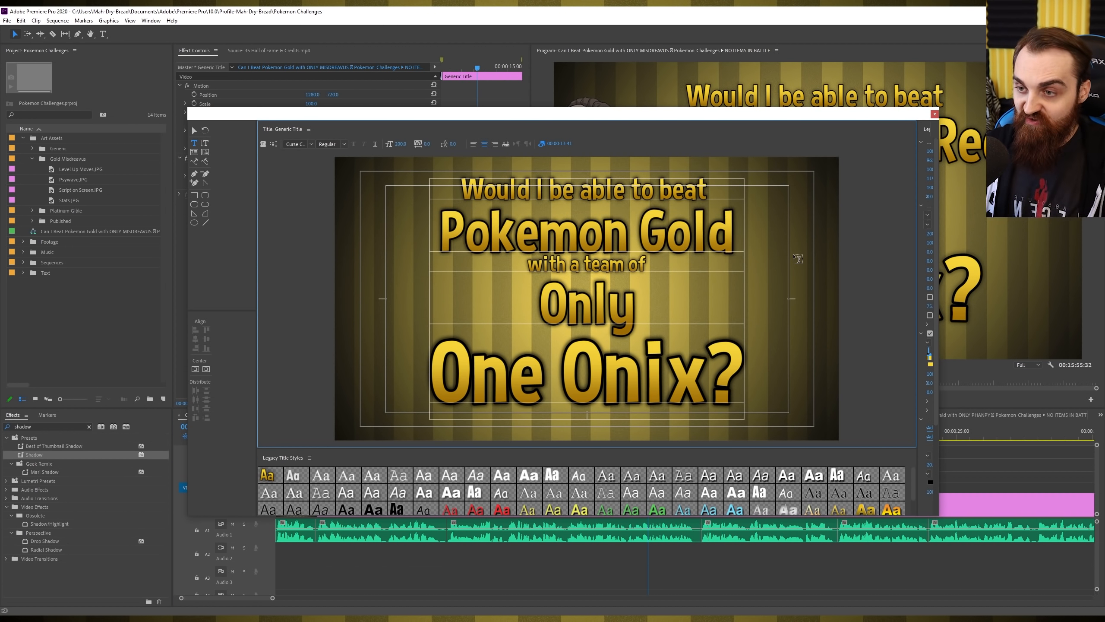
{"action": "left_click_drag", "start_coordinate": [586, 368], "coordinate": [706, 365]}
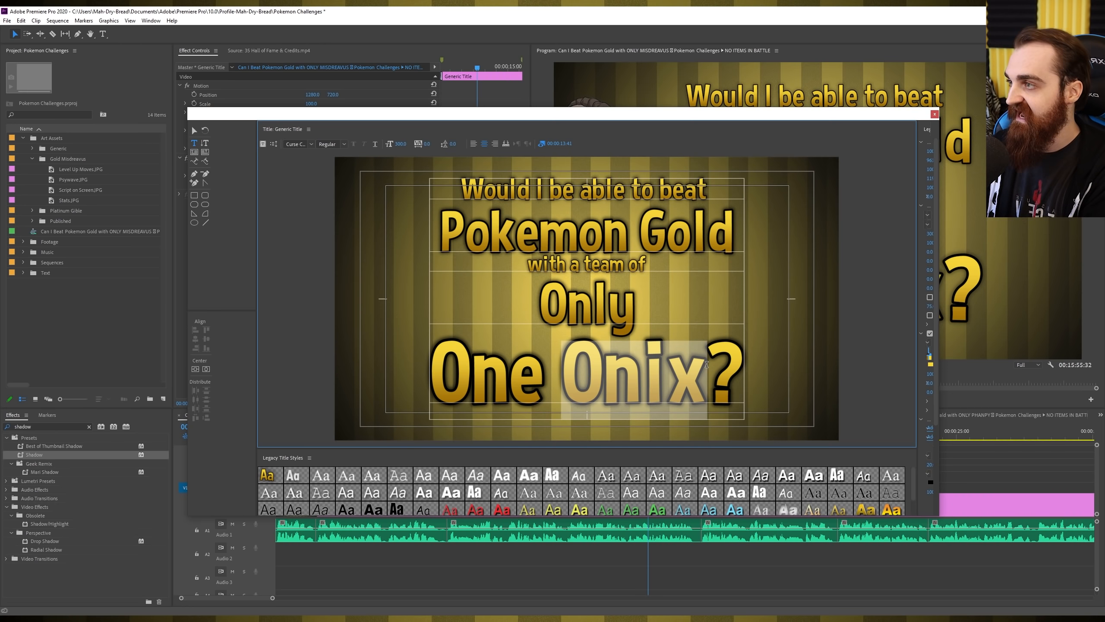
{"action": "type", "text": "Misdrea"}
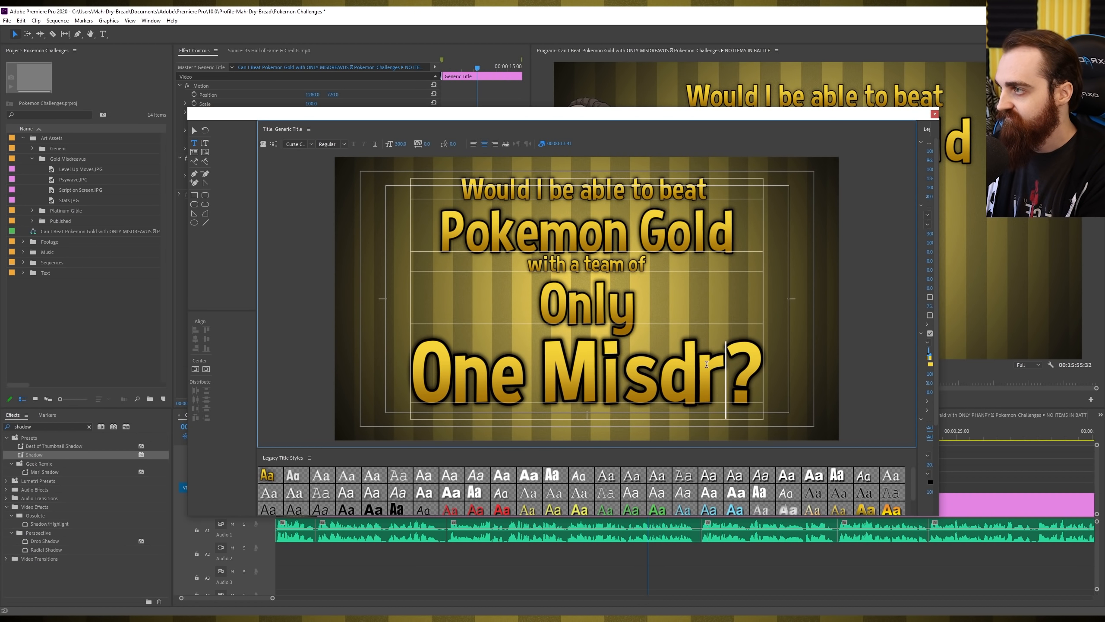
{"action": "type", "text": "vus"}
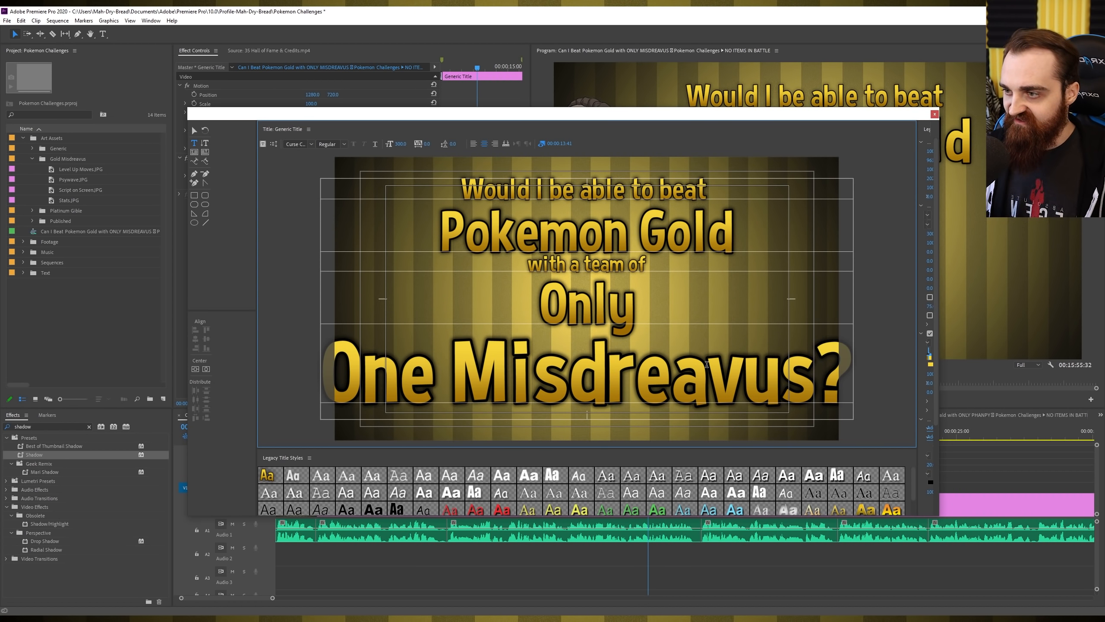
Set the font size of the "One Misdreavus?" line to 250 and centre the title text vertically
{"action": "key", "text": "ctrl+a"}
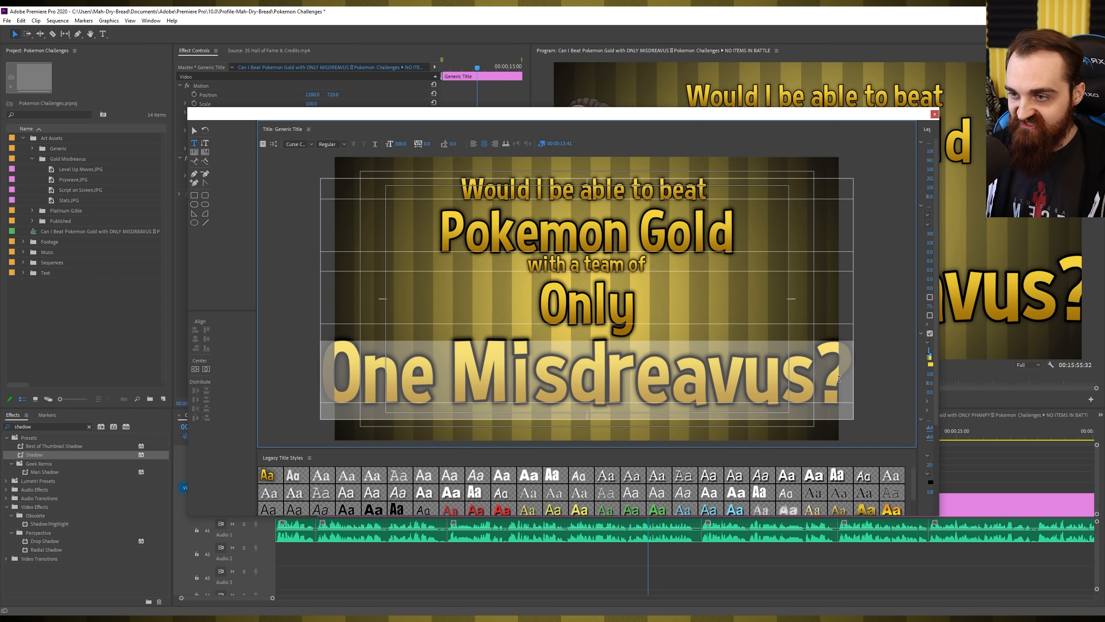
{"action": "left_click", "coordinate": [401, 144]}
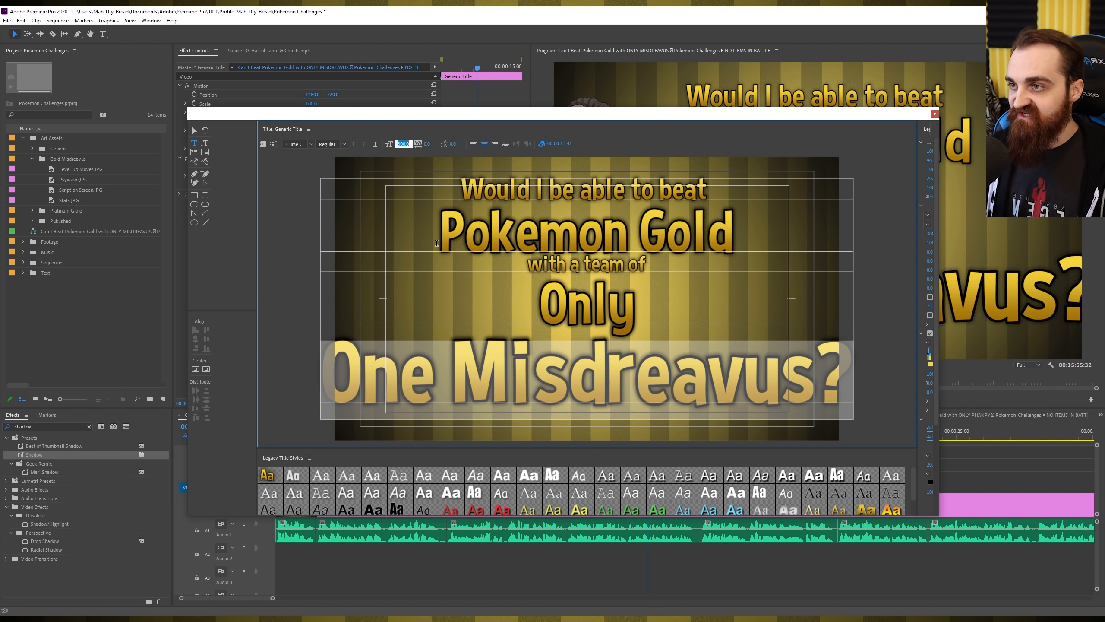
{"action": "type", "text": "250"}
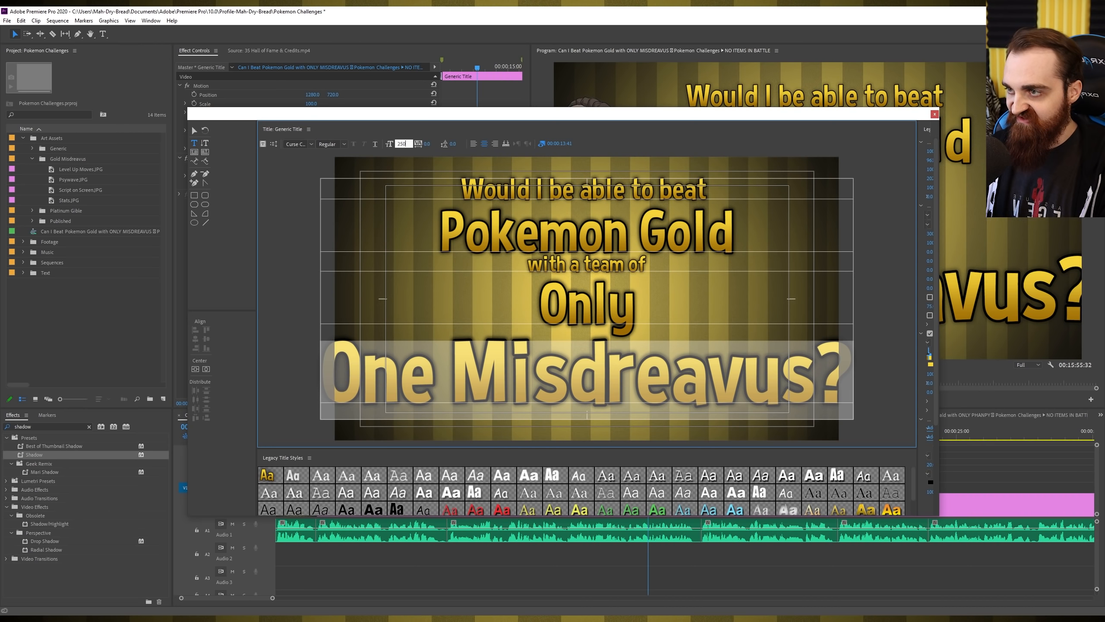
{"action": "key", "text": "Return"}
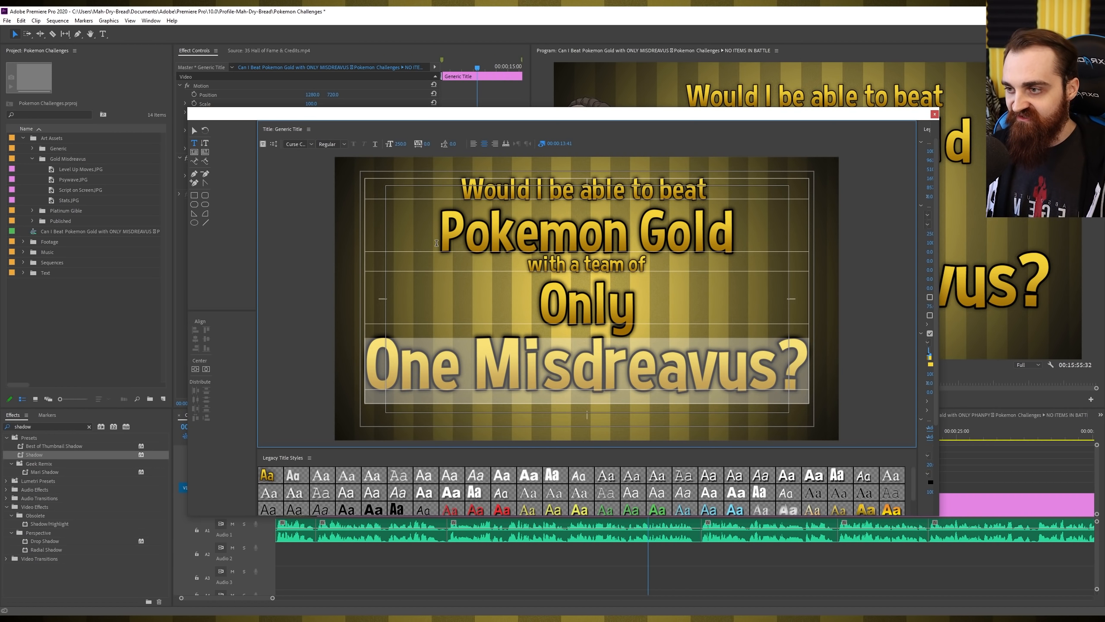
{"action": "left_click", "coordinate": [196, 369]}
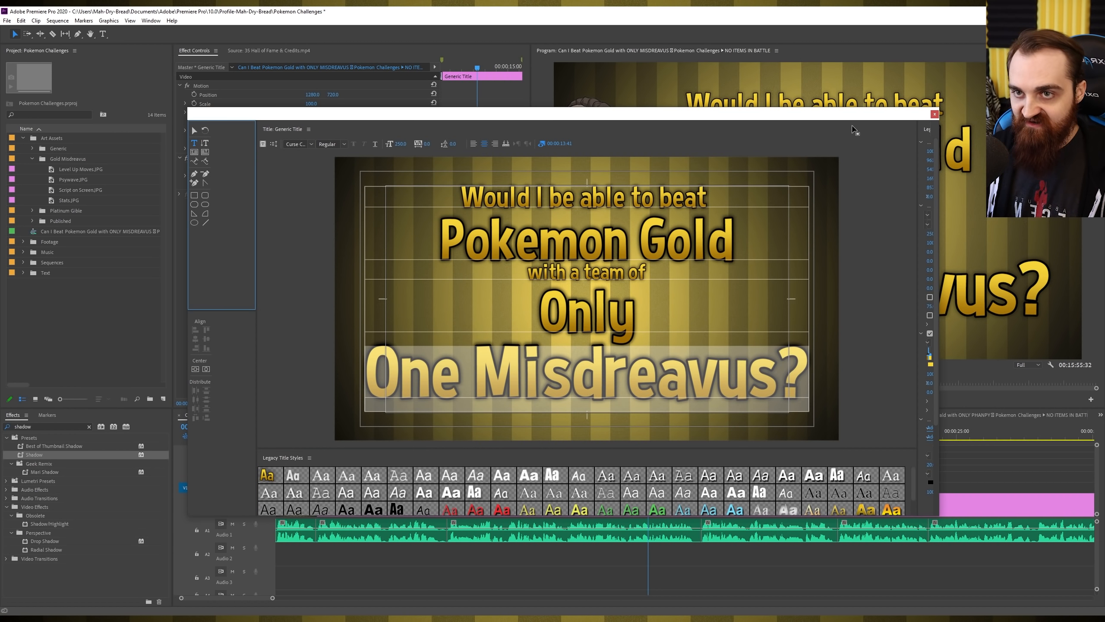
Close the title editor and save the project
{"action": "left_click", "coordinate": [935, 114]}
{"action": "left_click", "coordinate": [720, 462]}
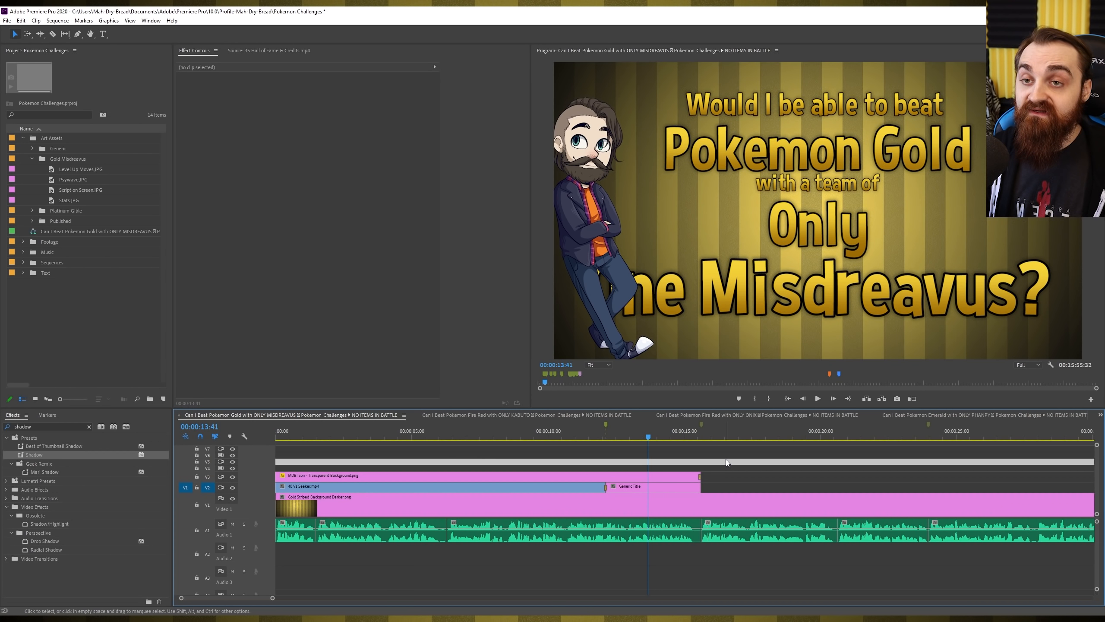
{"action": "key", "text": "minus"}
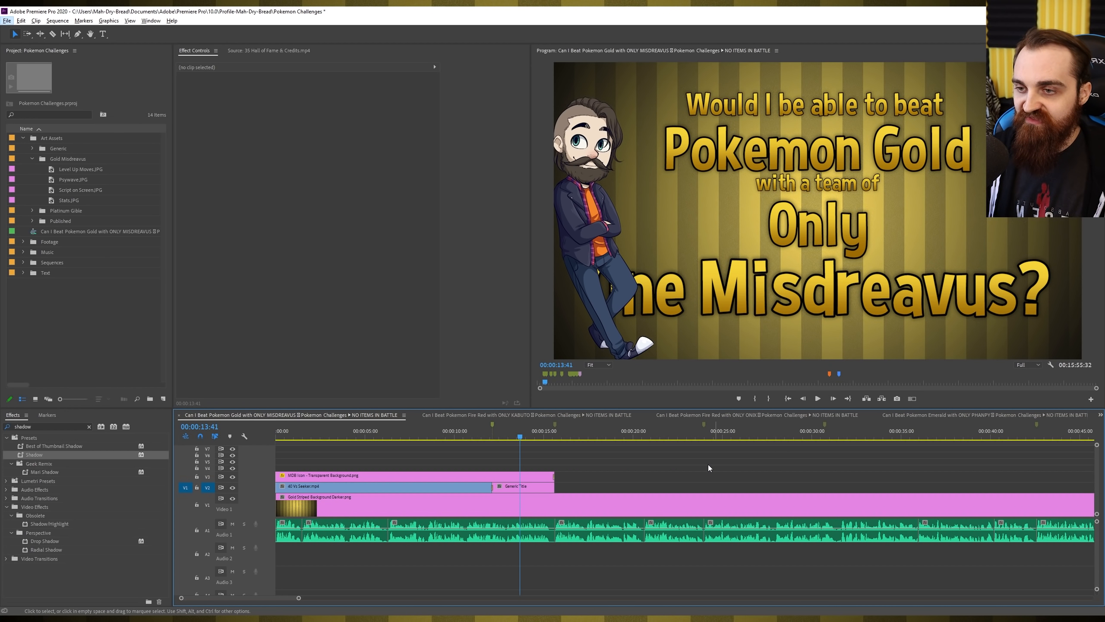
{"action": "left_click", "coordinate": [638, 457]}
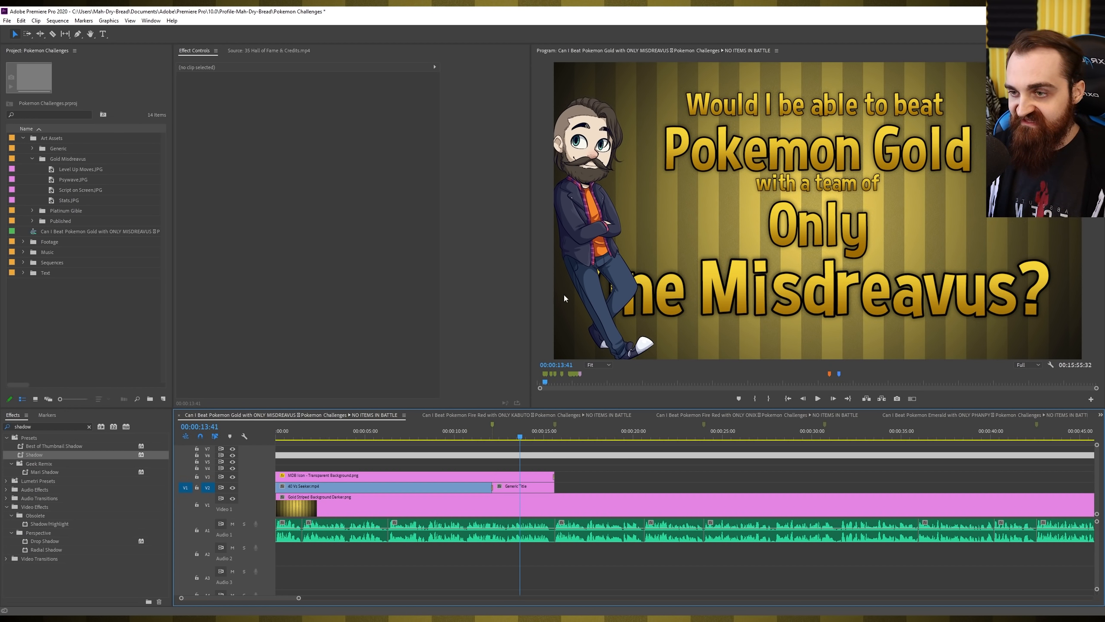
{"action": "left_click", "coordinate": [608, 473]}
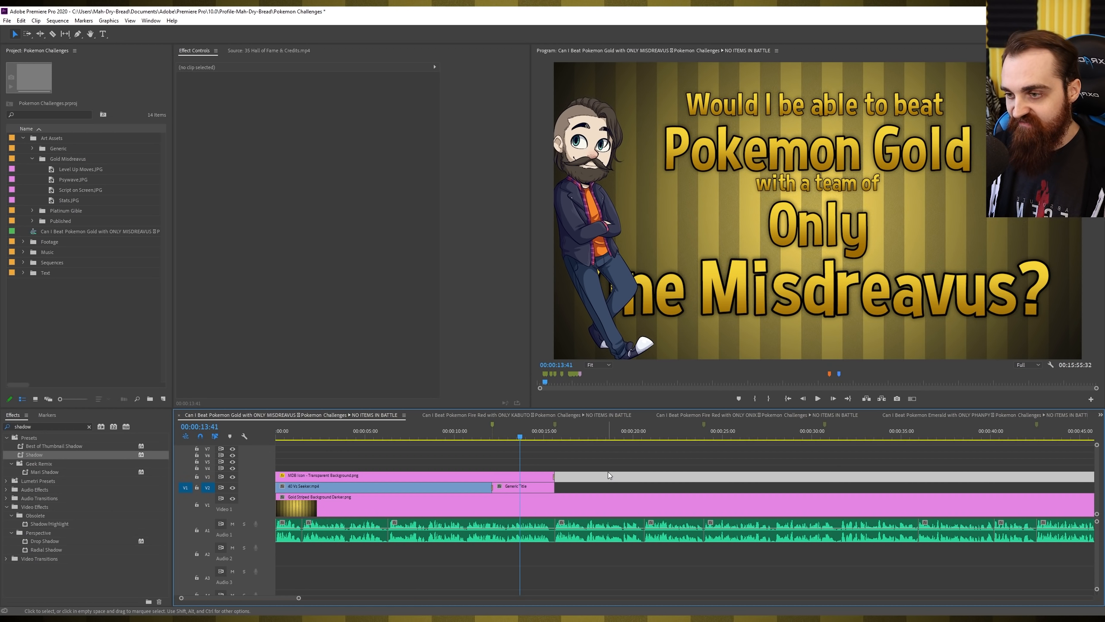
{"action": "key", "text": "ctrl+s"}
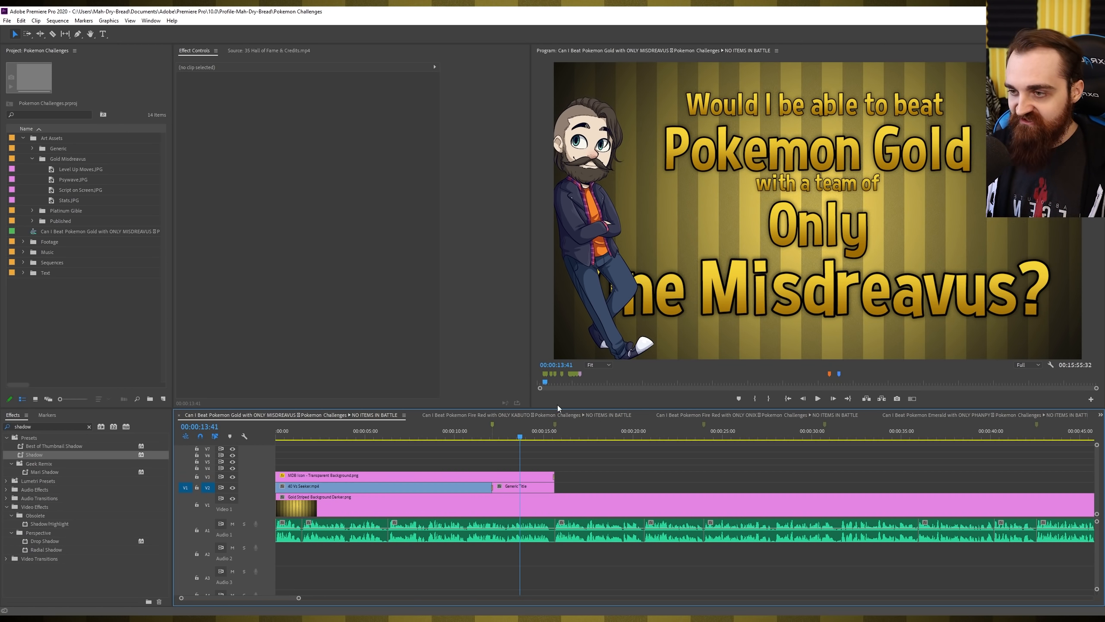
Place Stats.JPG on video track 2 from the end of the Generic Title to the next marker
{"action": "key", "text": "minus"}
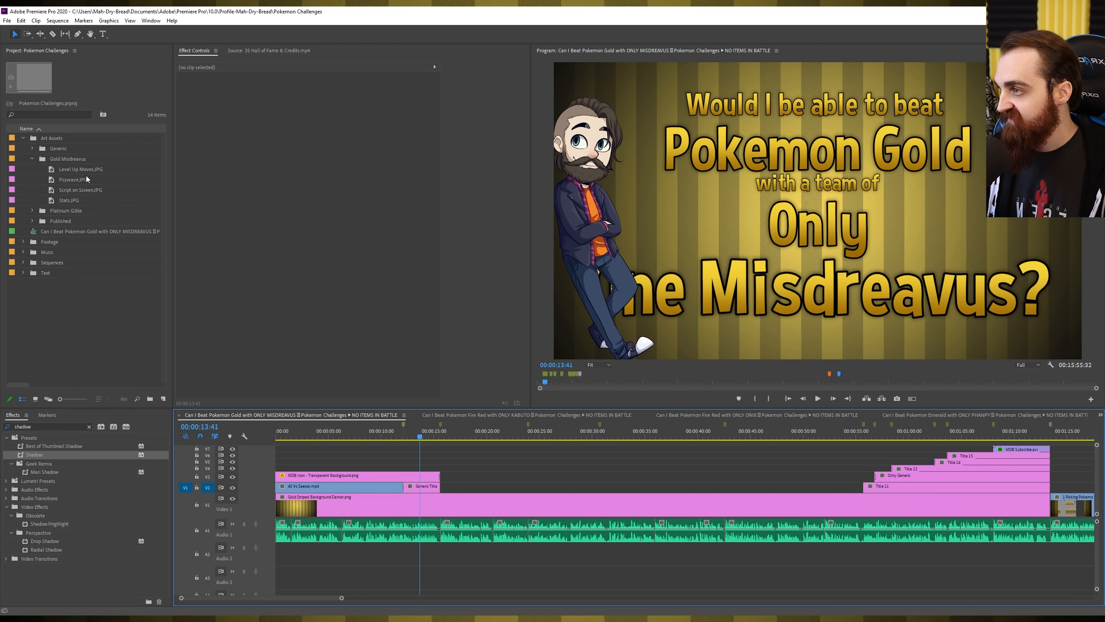
{"action": "left_click_drag", "start_coordinate": [66, 200], "coordinate": [526, 479]}
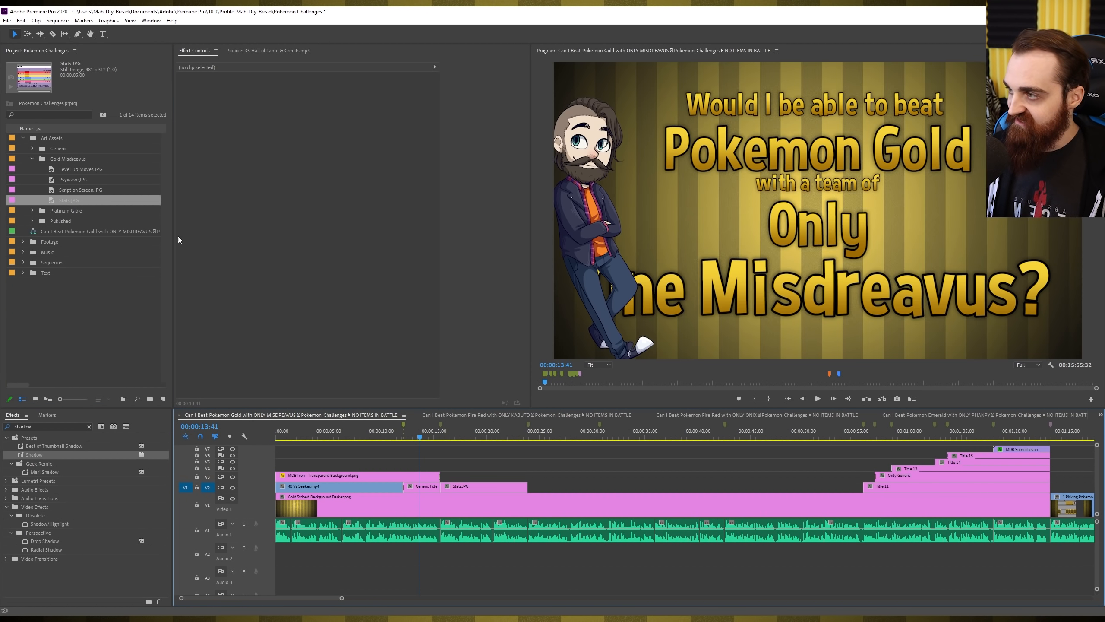
Place Level Up Moves.JPG, Psywave.JPG and Script on Screen.JPG consecutively on video track 2 between Stats.JPG and the rules title
{"action": "left_click_drag", "start_coordinate": [80, 169], "coordinate": [600, 486]}
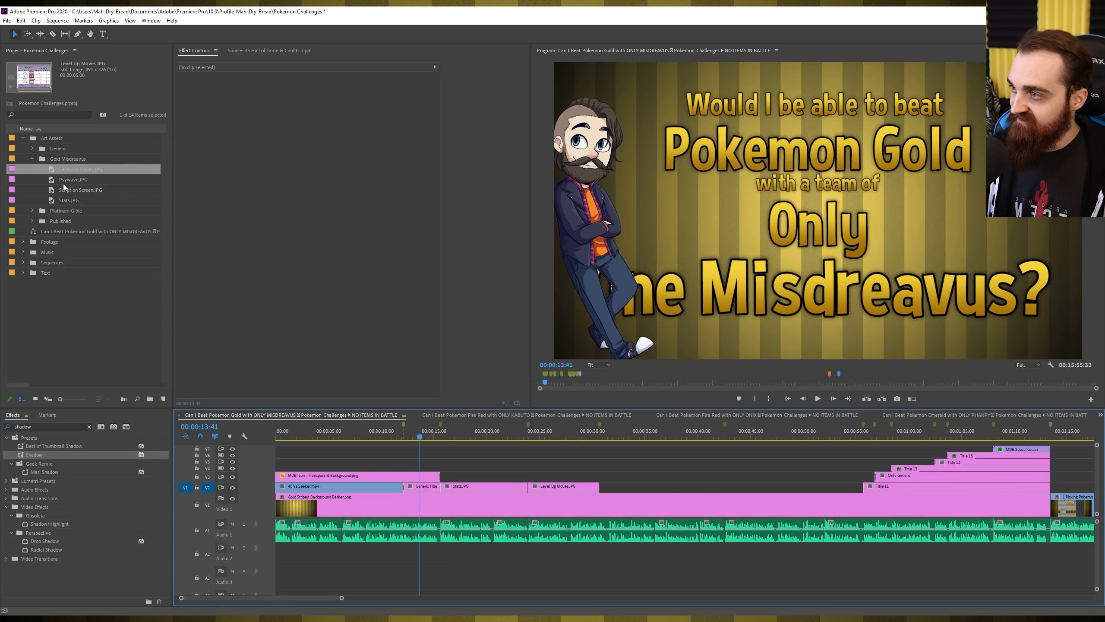
{"action": "left_click_drag", "start_coordinate": [73, 179], "coordinate": [724, 483]}
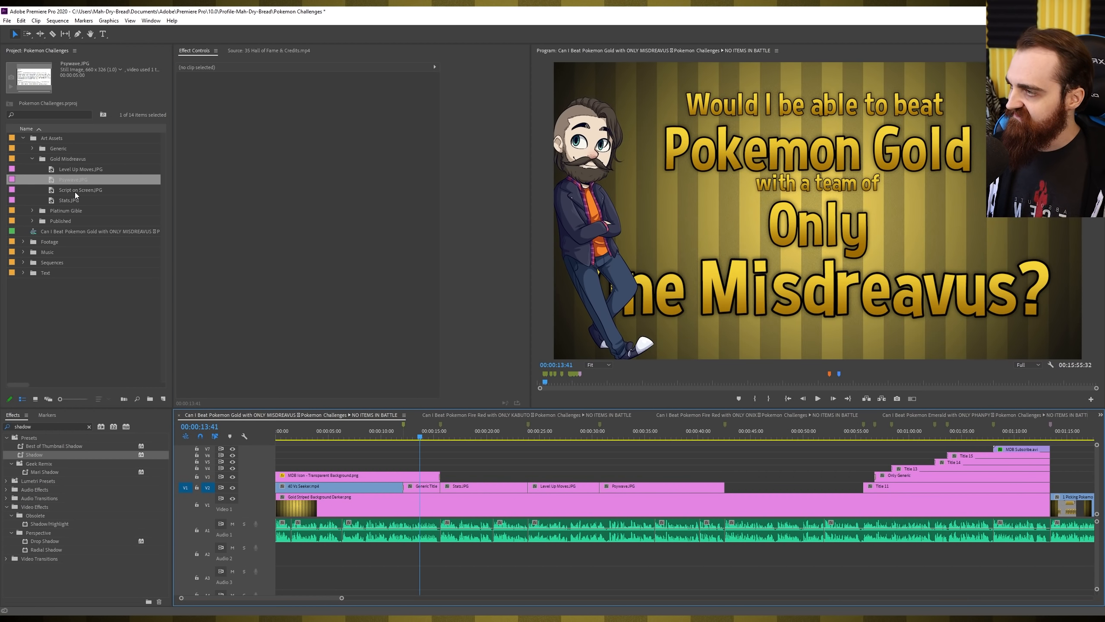
{"action": "left_click_drag", "start_coordinate": [74, 192], "coordinate": [927, 477]}
{"action": "left_click", "coordinate": [643, 458]}
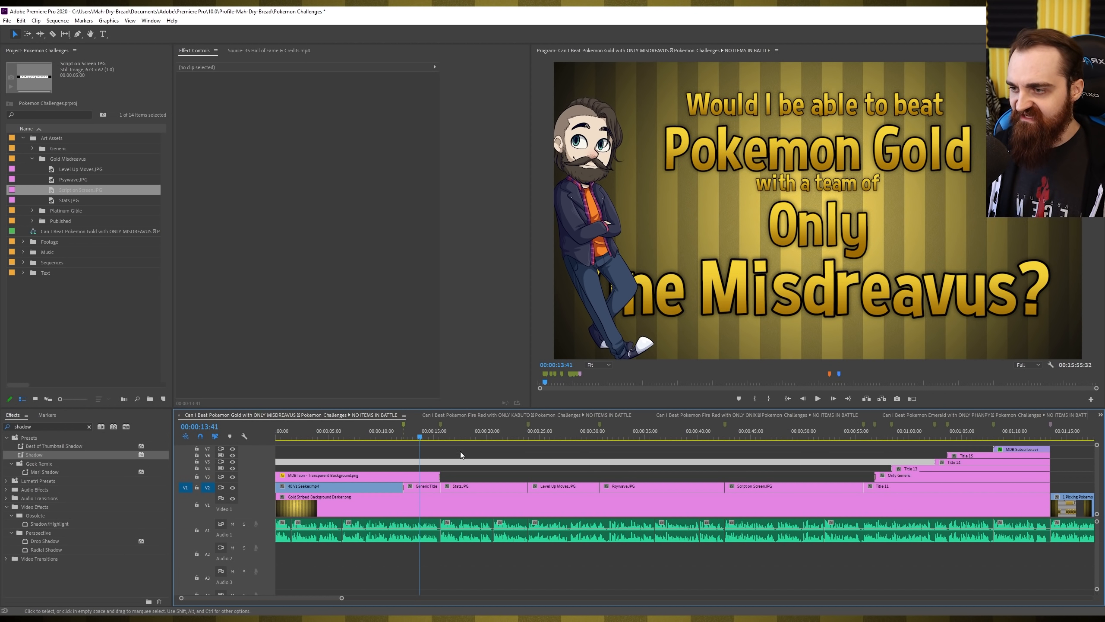
Add Push transitions where the Generic Title meets Stats.JPG, and extend the MDB Icon clip so its transition lines up
{"action": "key", "text": "="}
{"action": "scroll", "coordinate": [610, 455], "scroll_direction": "up", "scroll_amount": 1}
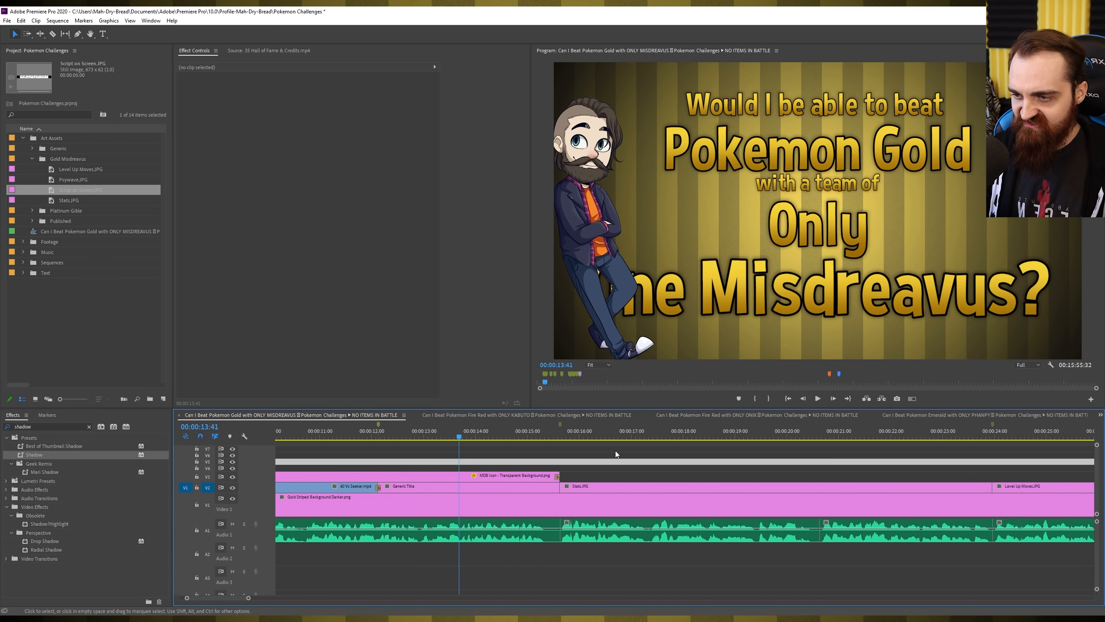
{"action": "left_click", "coordinate": [611, 454]}
{"action": "key", "text": "Down"}
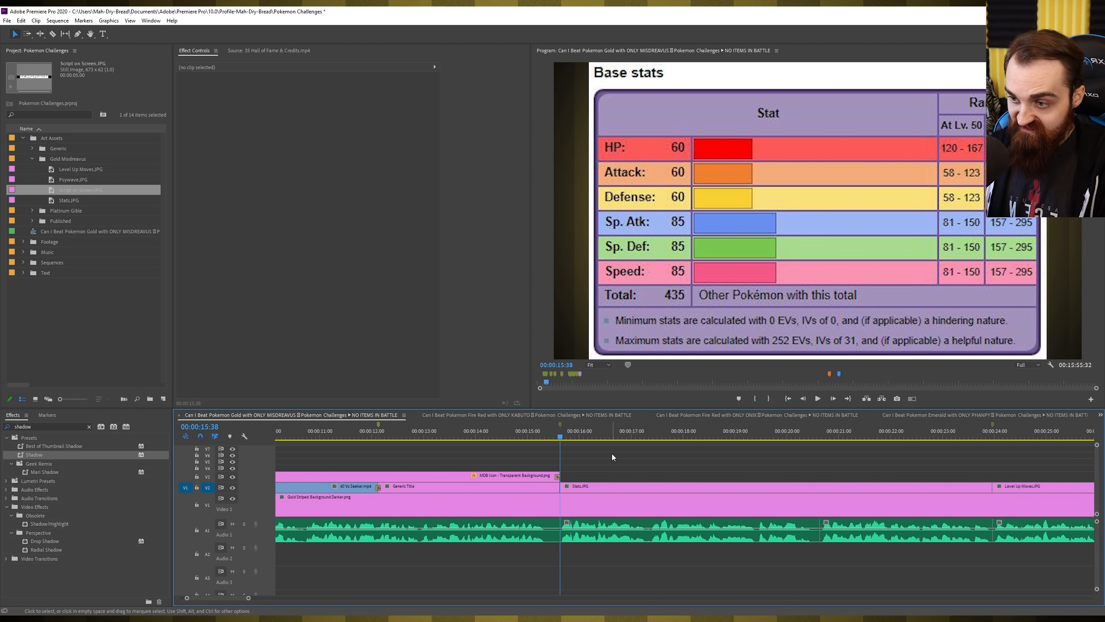
{"action": "key", "text": "ctrl+d"}
{"action": "scroll", "coordinate": [568, 458], "scroll_direction": "up", "scroll_amount": 2}
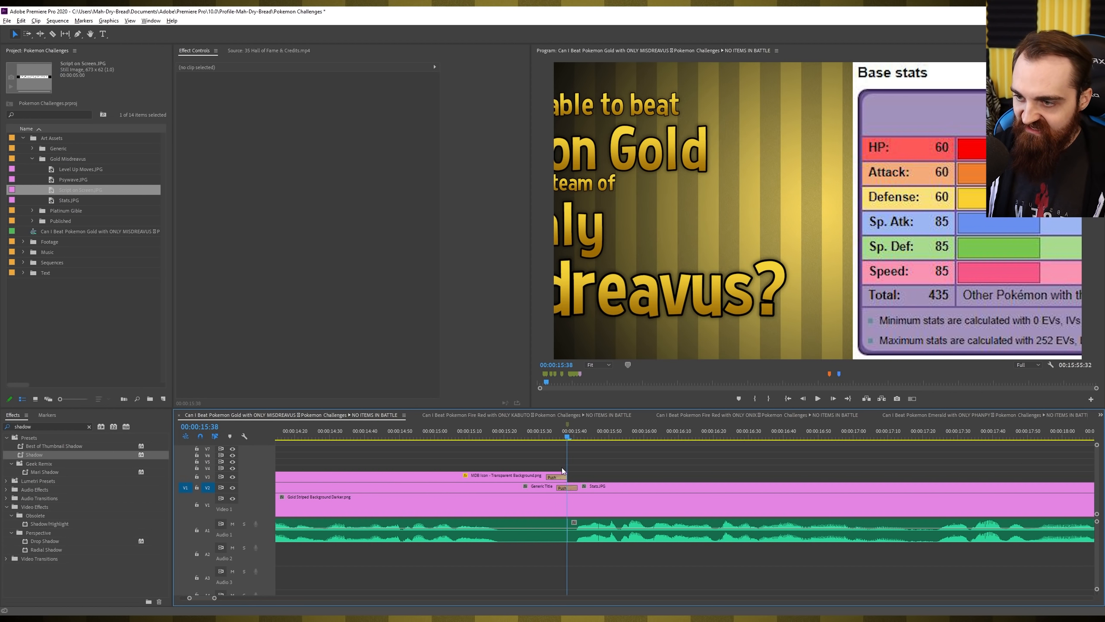
{"action": "mouse_move", "coordinate": [566, 475]}
{"action": "left_mouse_down"}
{"action": "mouse_move", "coordinate": [582, 470]}
{"action": "mouse_move", "coordinate": [575, 476]}
{"action": "left_mouse_up"}
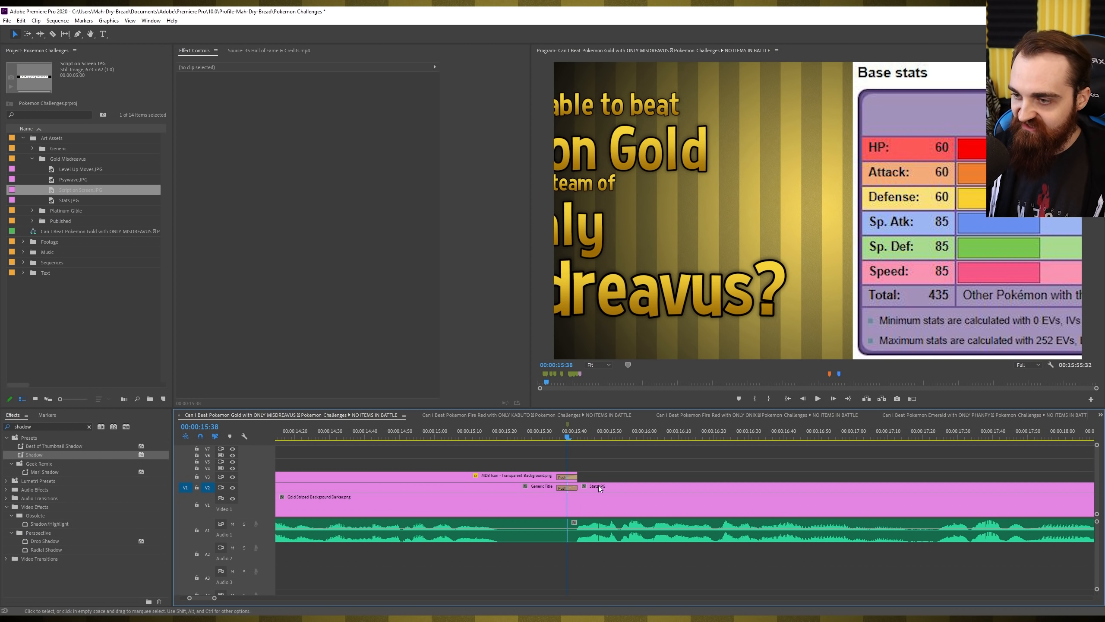
Examine the Push transition from the Generic Title to Stats.JPG frame by frame
{"action": "left_click", "coordinate": [557, 435]}
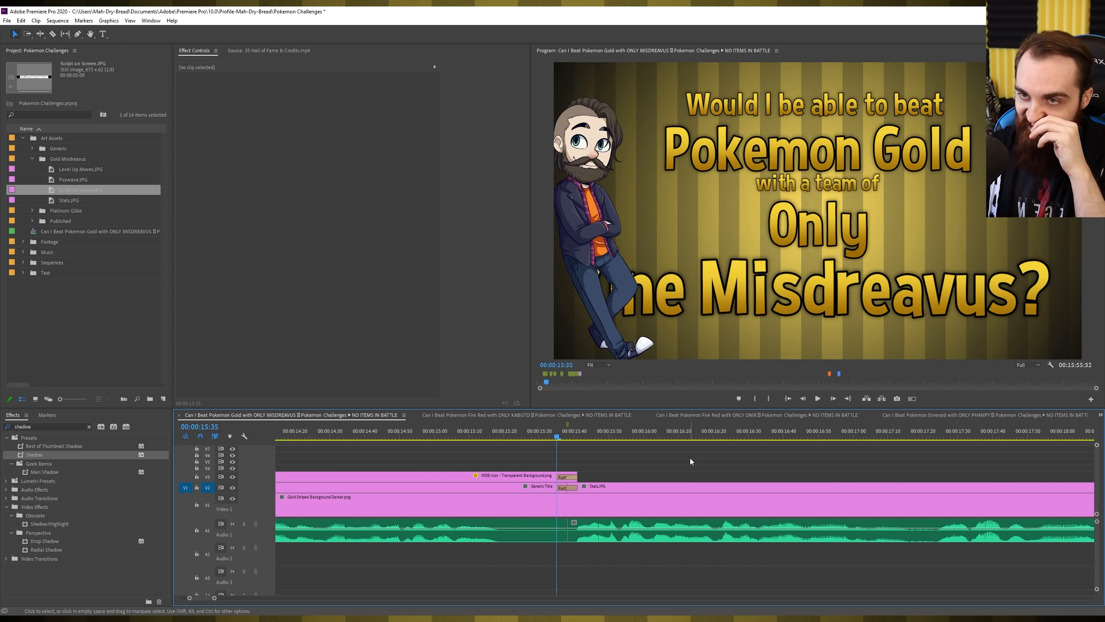
{"action": "key", "text": "Right"}
{"action": "key", "text": "Right"}
{"action": "key", "text": "Right"}
{"action": "key", "text": "Right"}
{"action": "key", "text": "Right"}
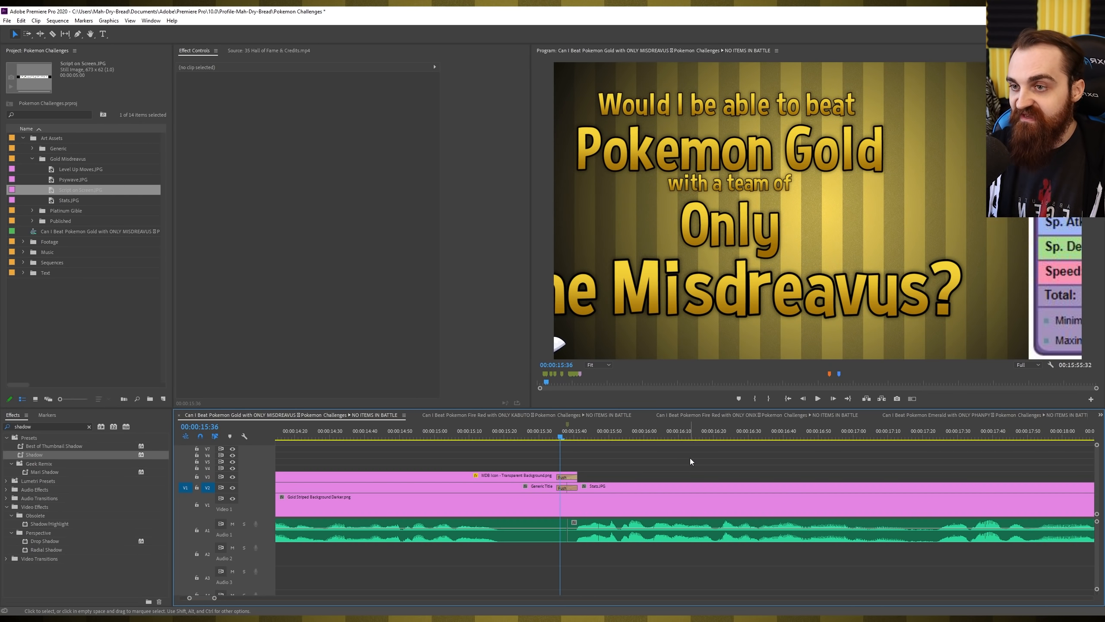
{"action": "key", "text": "Right"}
{"action": "key", "text": "Right"}
{"action": "key", "text": "Right"}
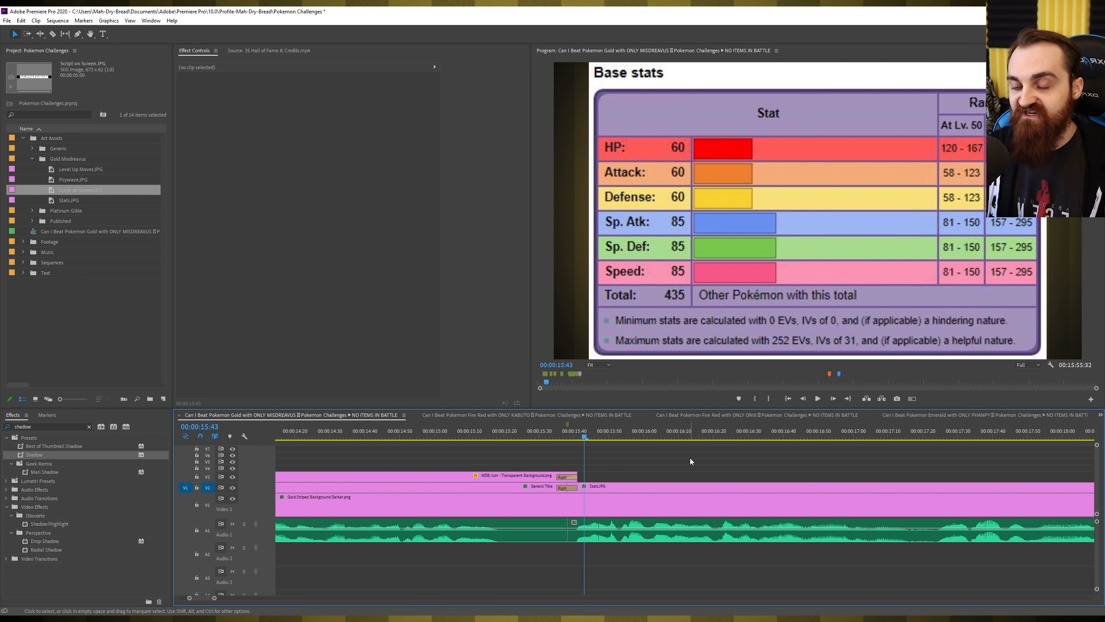
Add the default transition at the cuts between Stats.JPG, Level Up Moves.JPG, Psywave.JPG and Script on Screen.JPG
{"action": "scroll", "coordinate": [690, 459], "scroll_direction": "down", "scroll_amount": 6}
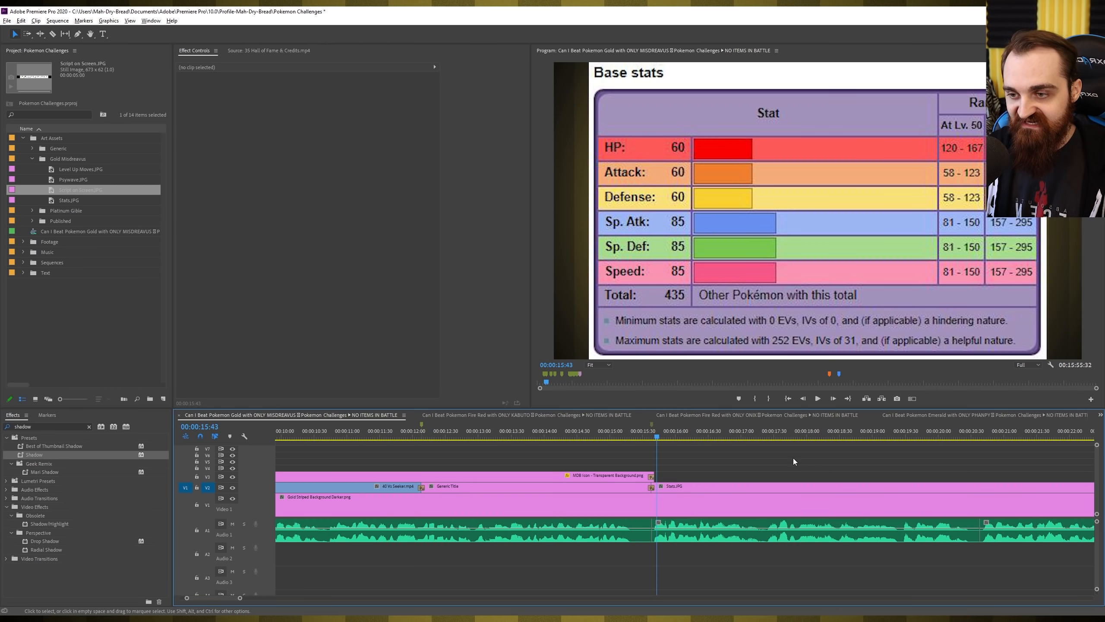
{"action": "scroll", "coordinate": [825, 450], "scroll_direction": "down", "scroll_amount": 3}
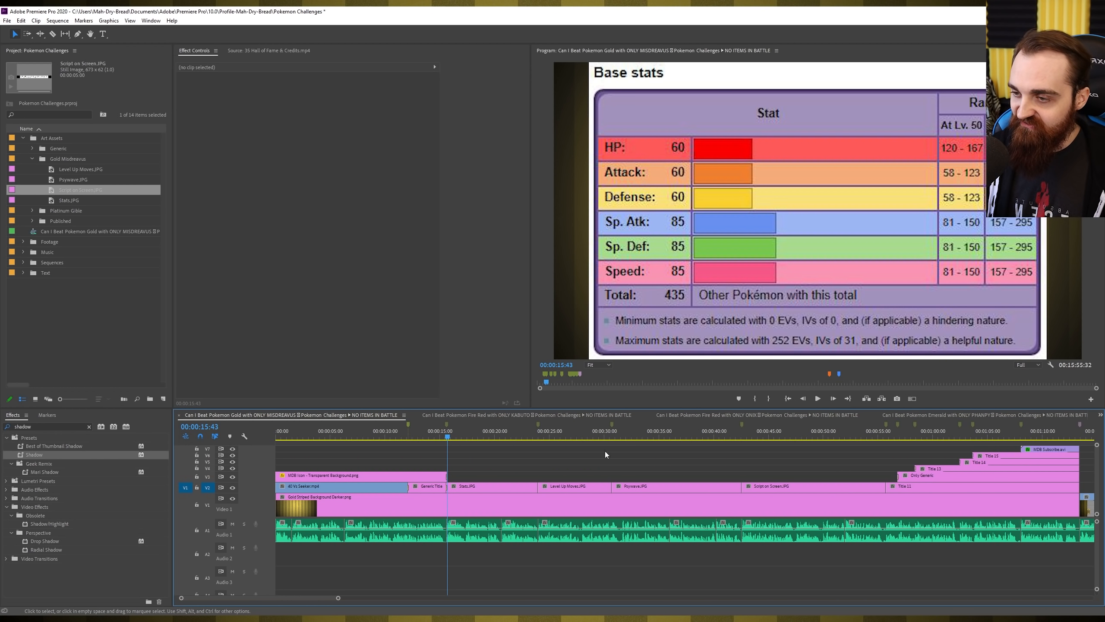
{"action": "key", "text": "Down"}
{"action": "key", "text": "ctrl+d"}
{"action": "key", "text": "Down"}
{"action": "key", "text": "ctrl+d"}
{"action": "key", "text": "Down"}
{"action": "key", "text": "ctrl+d"}
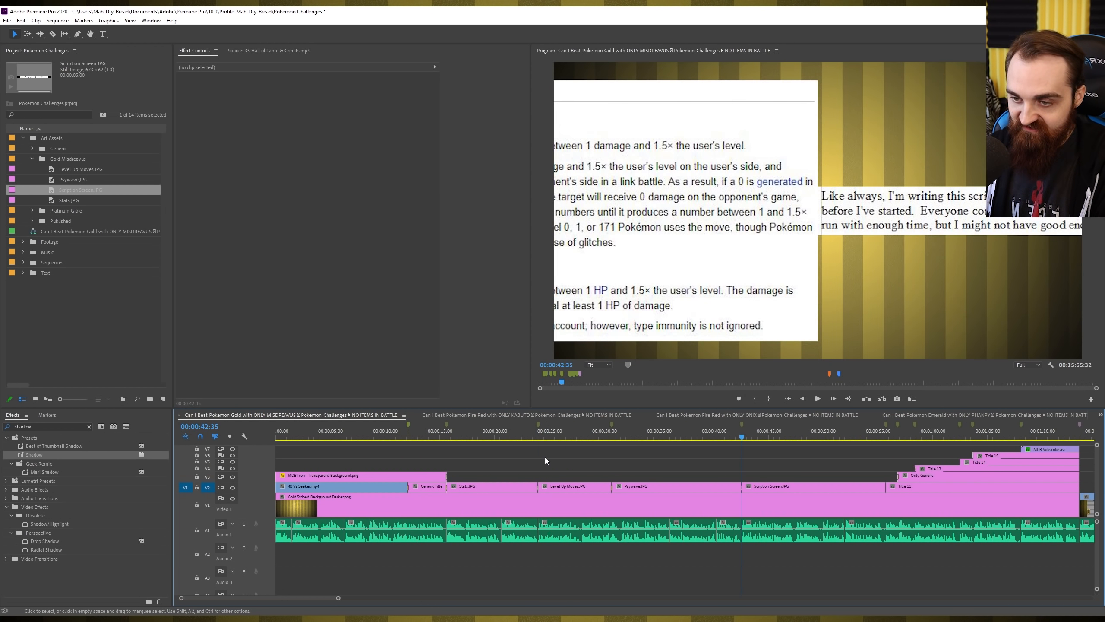
{"action": "key", "text": "Down"}
Scale down Stats.JPG, Level Up Moves.JPG (about 92.5%) and Psywave.JPG (about 97.1%) to leave background around each image
{"action": "left_click", "coordinate": [489, 427]}
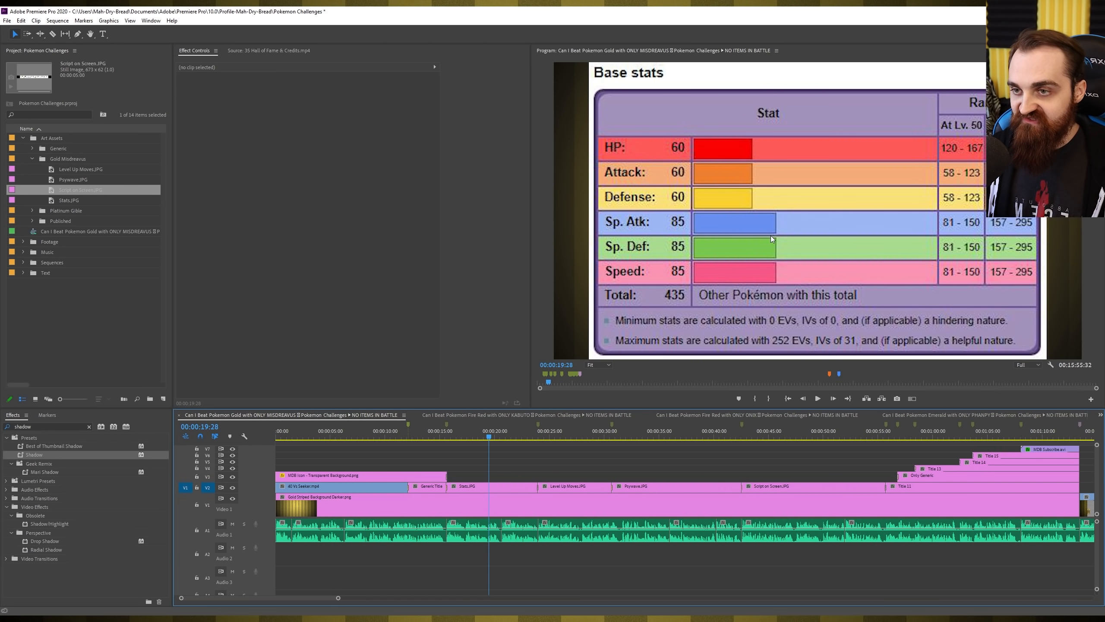
{"action": "left_click_drag", "start_coordinate": [1047, 62], "coordinate": [1017, 82]}
{"action": "left_click", "coordinate": [668, 458]}
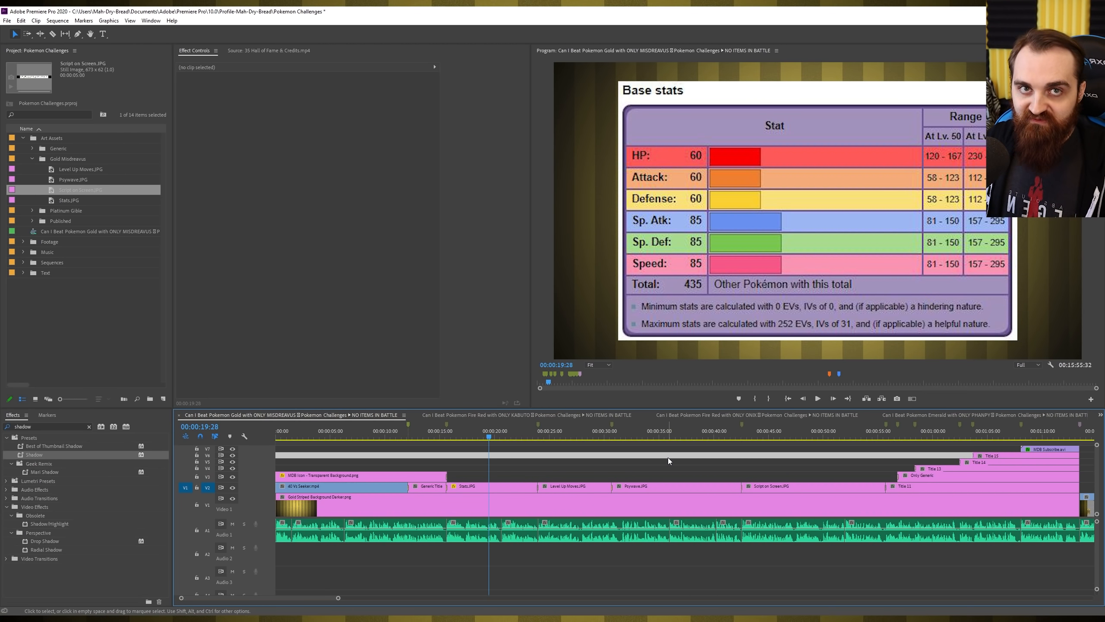
{"action": "left_click", "coordinate": [570, 434]}
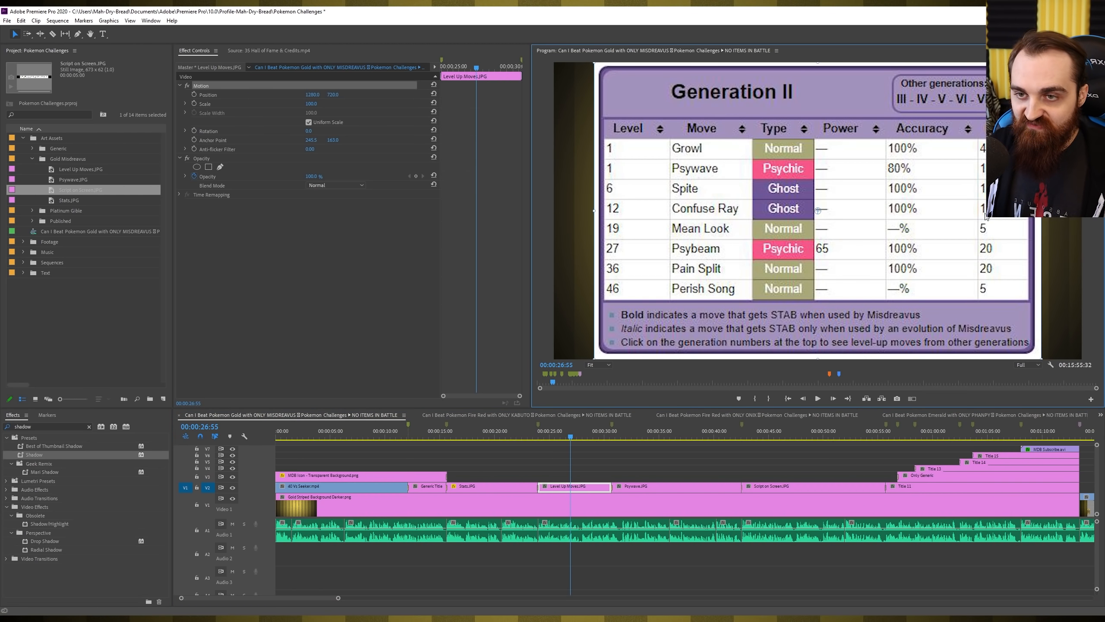
{"action": "left_click_drag", "start_coordinate": [1042, 62], "coordinate": [1025, 73]}
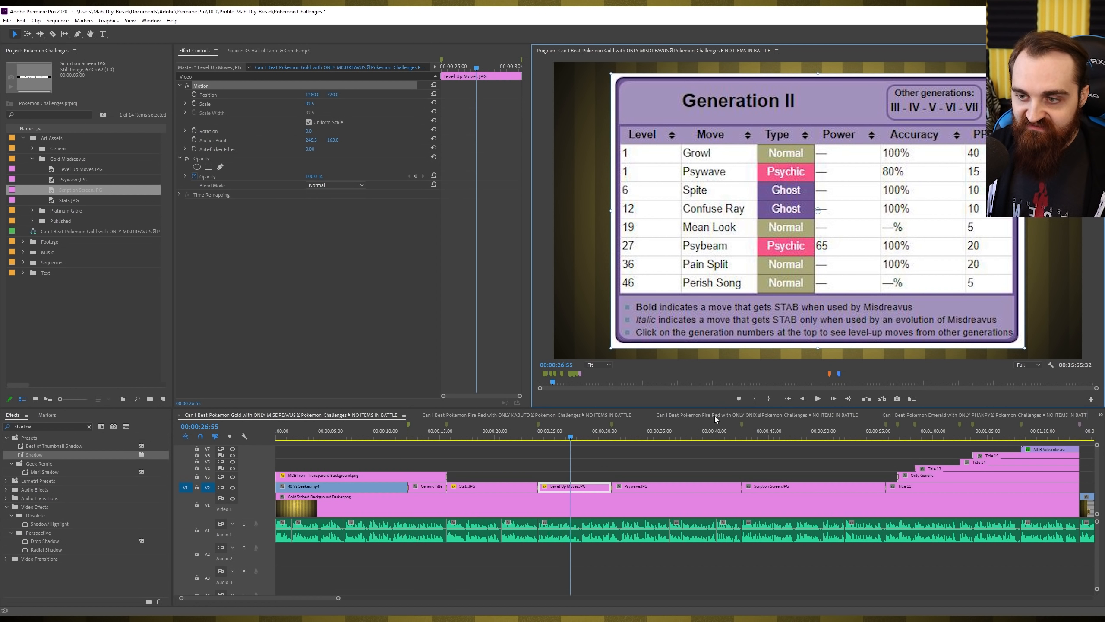
{"action": "left_click", "coordinate": [656, 437]}
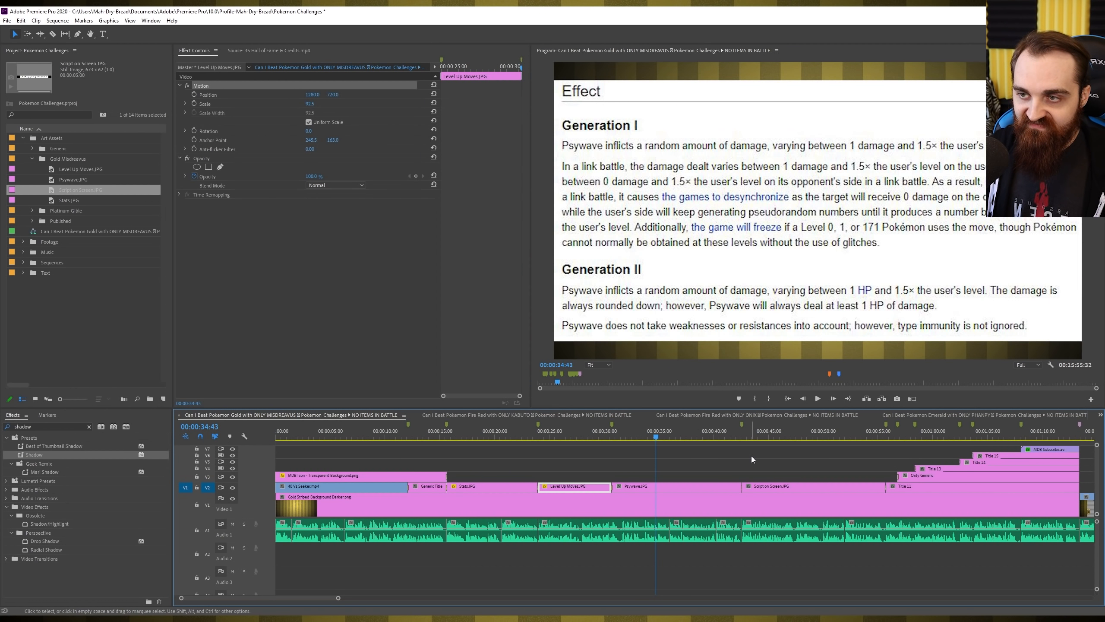
{"action": "left_click_drag", "start_coordinate": [1083, 80], "coordinate": [1075, 84]}
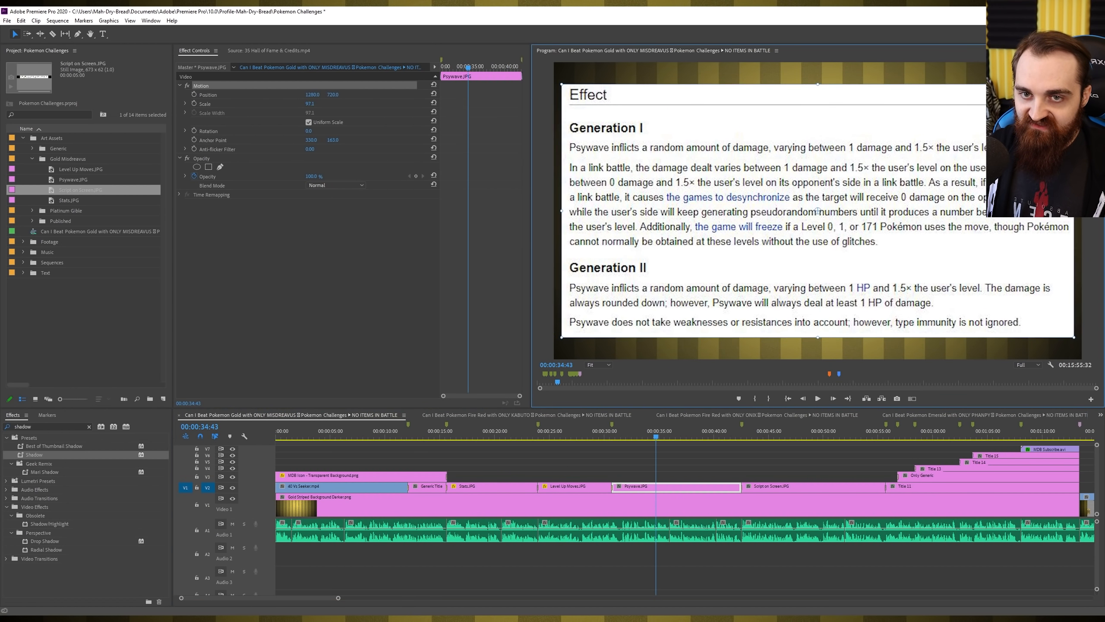
{"action": "left_click", "coordinate": [757, 452]}
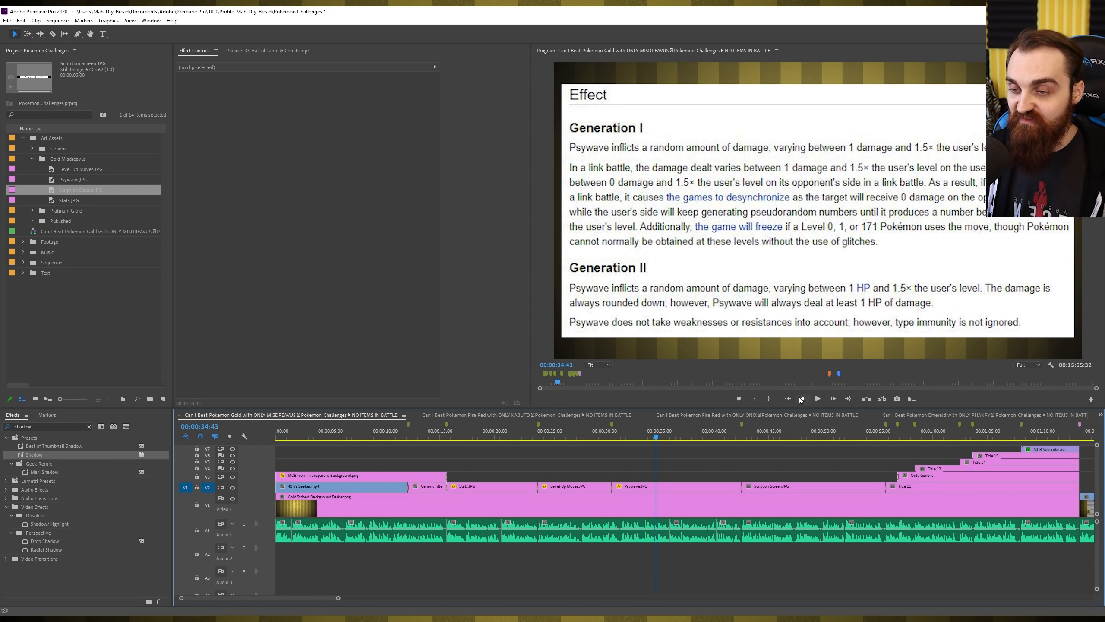
Check the framing of Script on Screen.JPG and step frame by frame through its change to the Rules title
{"action": "left_click", "coordinate": [787, 427]}
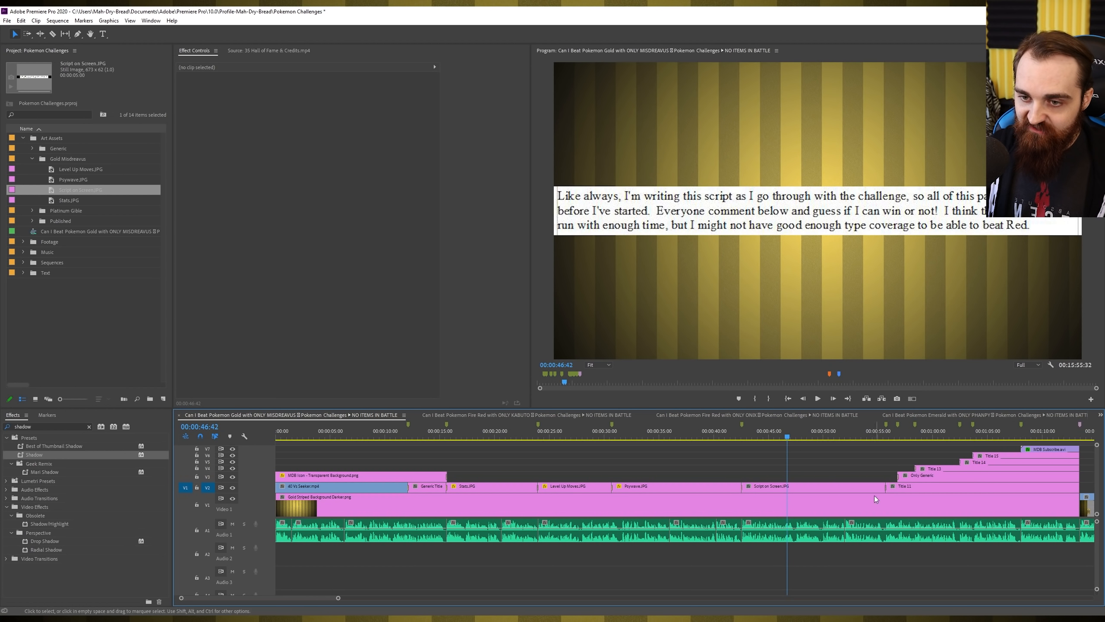
{"action": "left_click", "coordinate": [884, 434]}
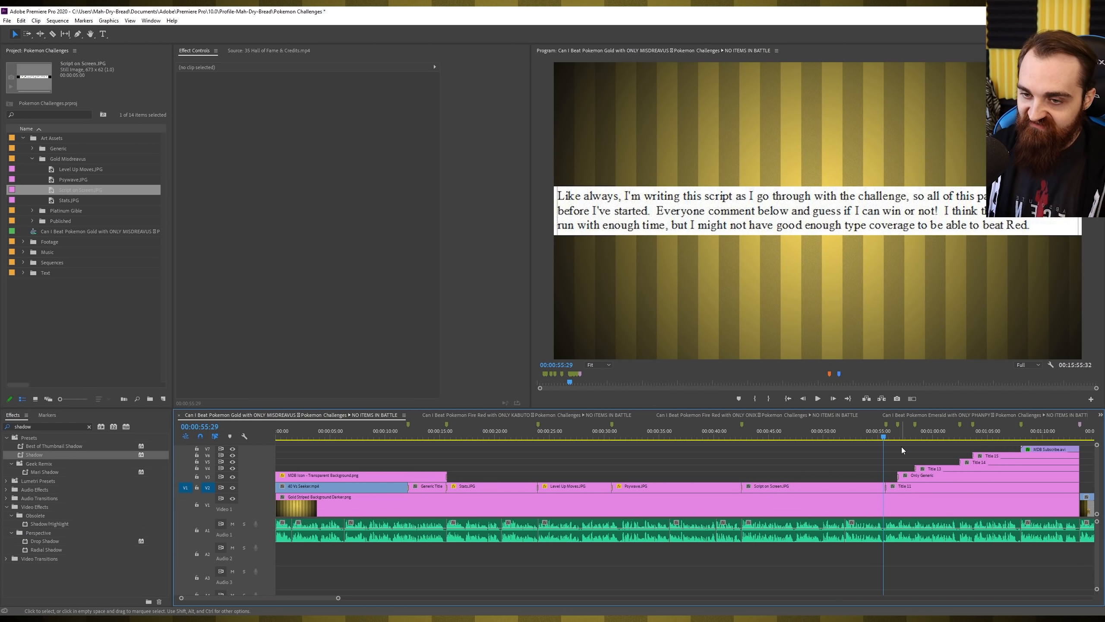
{"action": "key", "text": "Right"}
{"action": "key", "text": "Right"}
{"action": "key", "text": "Right"}
{"action": "key", "text": "Right"}
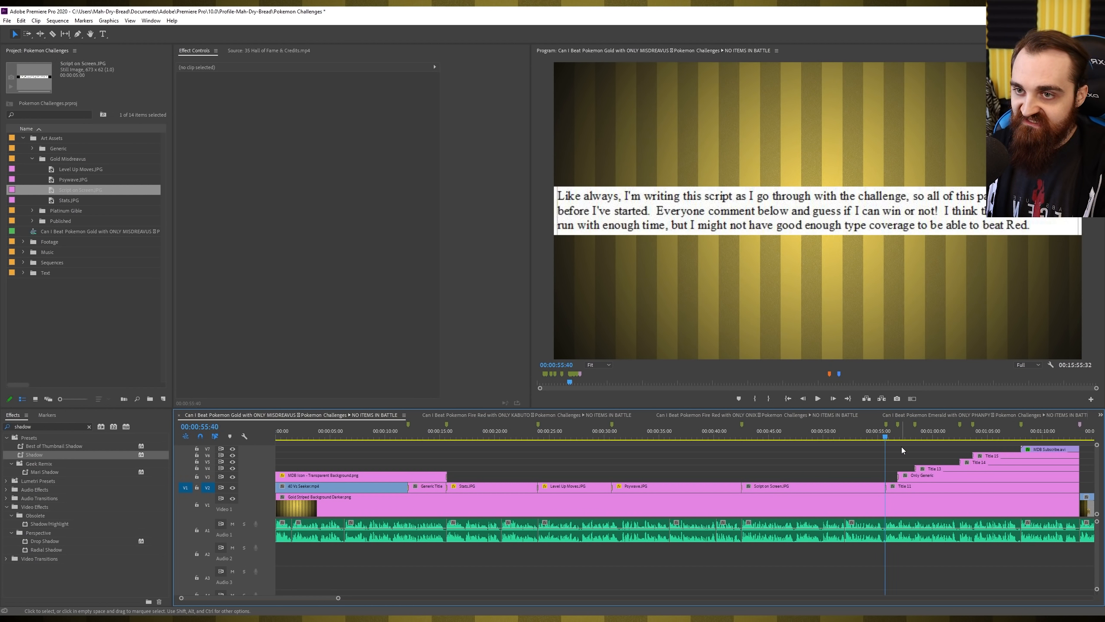
{"action": "key", "text": "Right"}
{"action": "key", "text": "Right"}
{"action": "key", "text": "Right"}
{"action": "key", "text": "Right"}
{"action": "key", "text": "Right"}
{"action": "key", "text": "Right"}
{"action": "key", "text": "Right"}
{"action": "key", "text": "Right"}
{"action": "key", "text": "Right"}
{"action": "key", "text": "Right"}
{"action": "key", "text": "Right"}
{"action": "key", "text": "Right"}
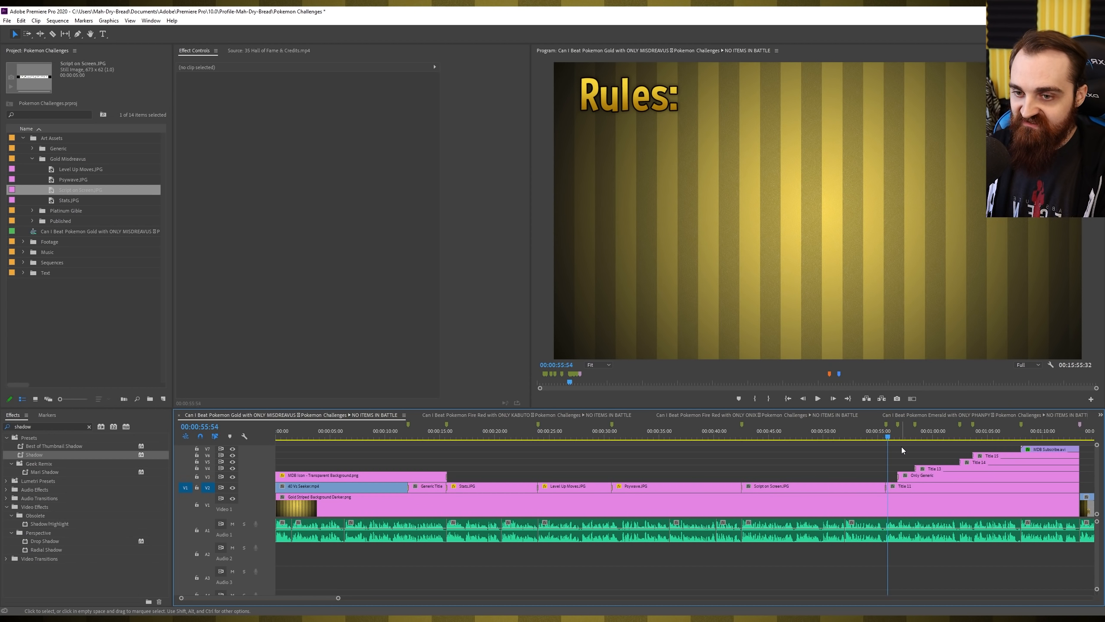
Save the project and return the playhead to the start of the sequence
{"action": "left_click", "coordinate": [817, 451]}
{"action": "key", "text": "ctrl+s"}
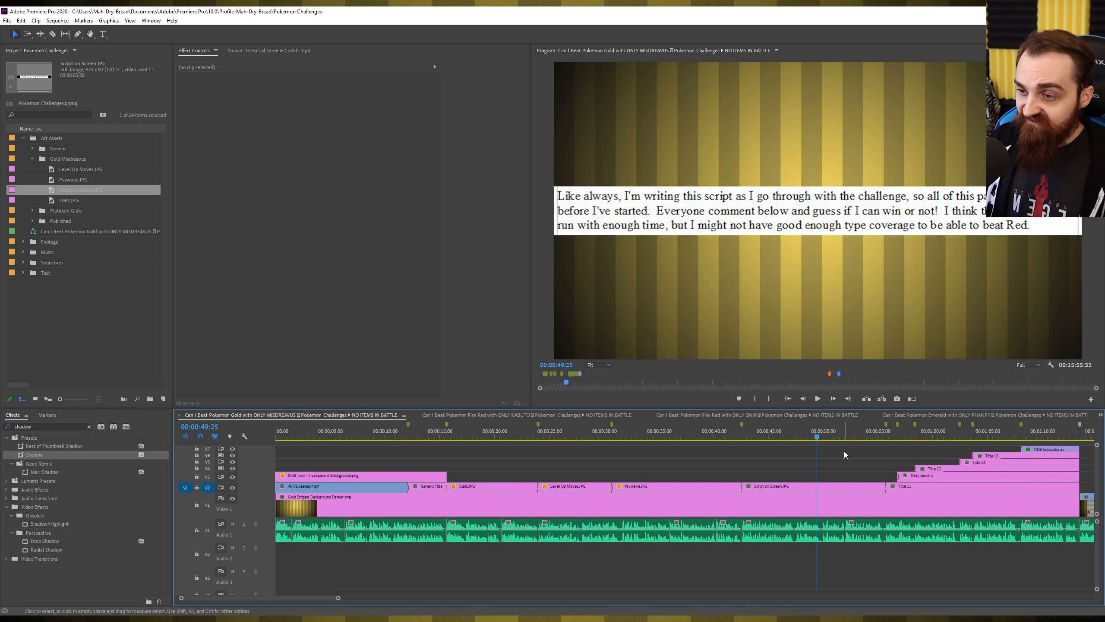
{"action": "left_click_drag", "start_coordinate": [318, 438], "coordinate": [247, 443]}
Collapse the Gold Misdreavus and Art Assets bins and expand the Music bin
{"action": "left_click", "coordinate": [74, 264]}
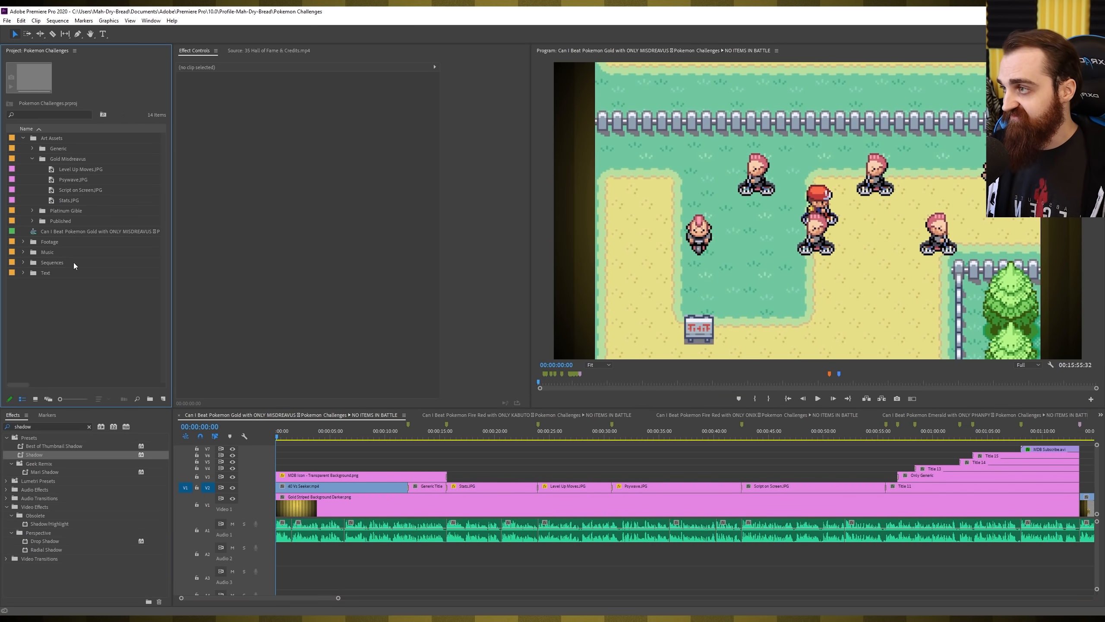
{"action": "left_click", "coordinate": [31, 159]}
{"action": "left_click", "coordinate": [23, 138]}
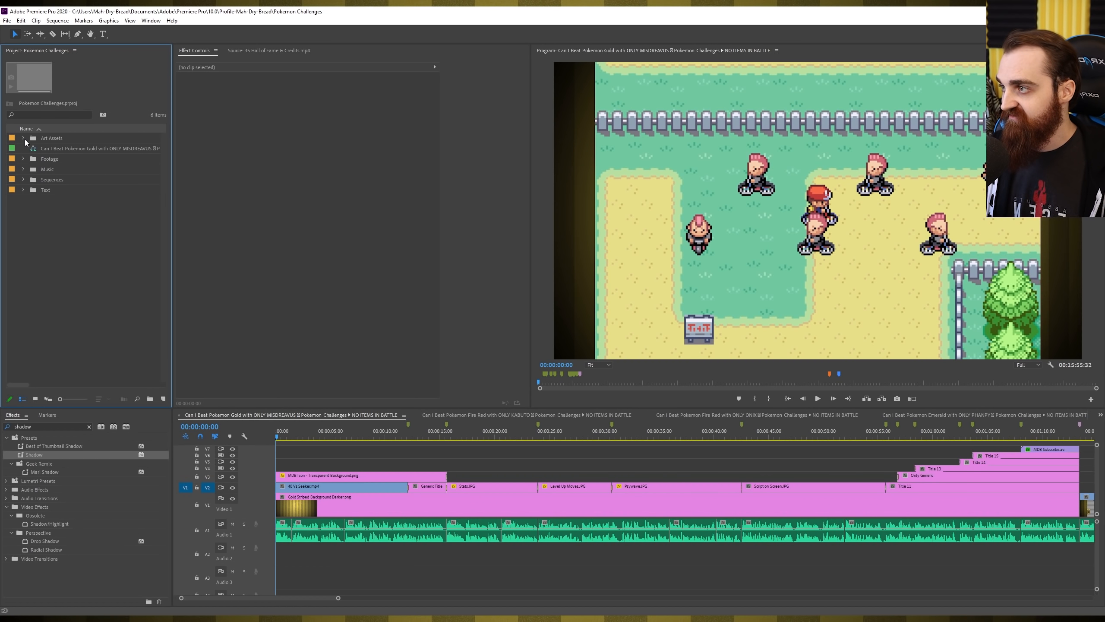
{"action": "left_click", "coordinate": [23, 169]}
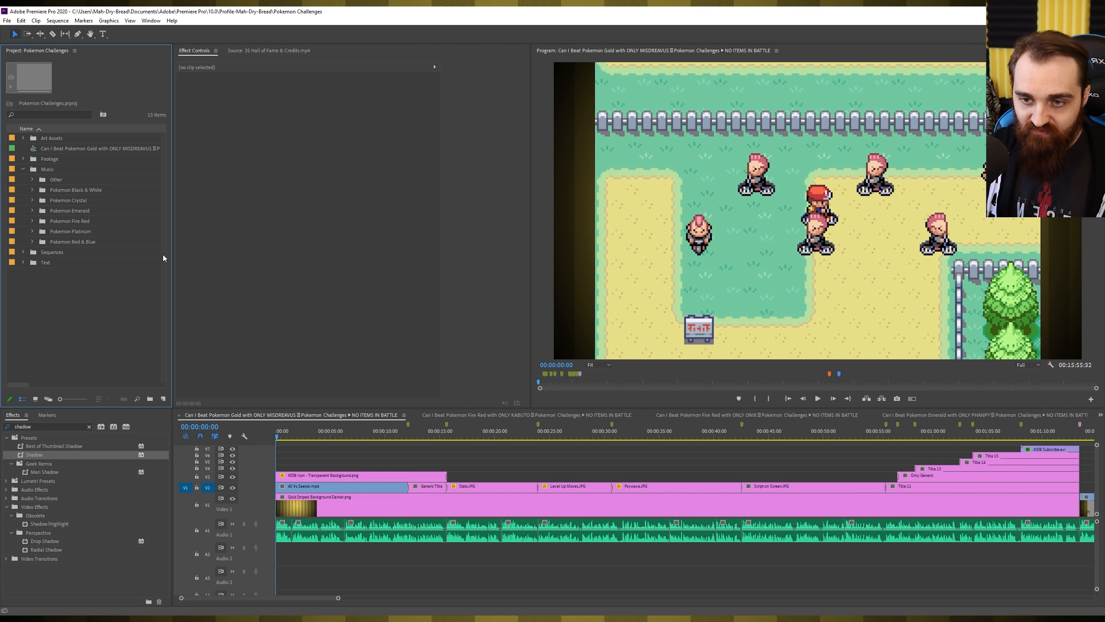
Expand the Pokemon Crystal music bin, rename it "Pokemon Gen 2" and save the project
{"action": "double_click", "coordinate": [47, 201]}
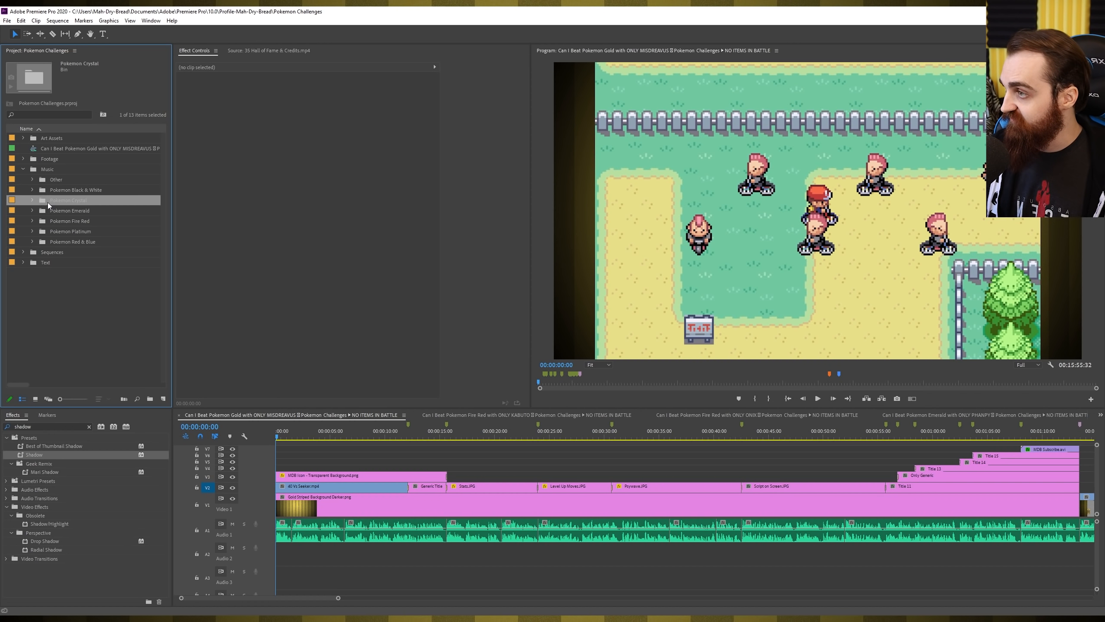
{"action": "left_click", "coordinate": [76, 201]}
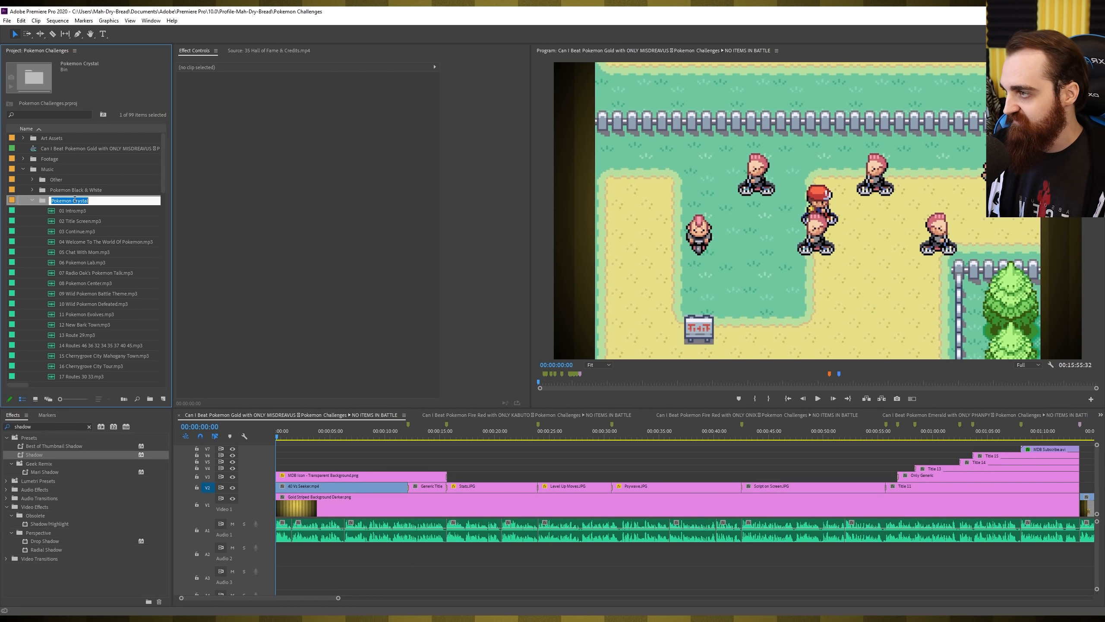
{"action": "double_click", "coordinate": [76, 201]}
{"action": "type", "text": "Gen 2"}
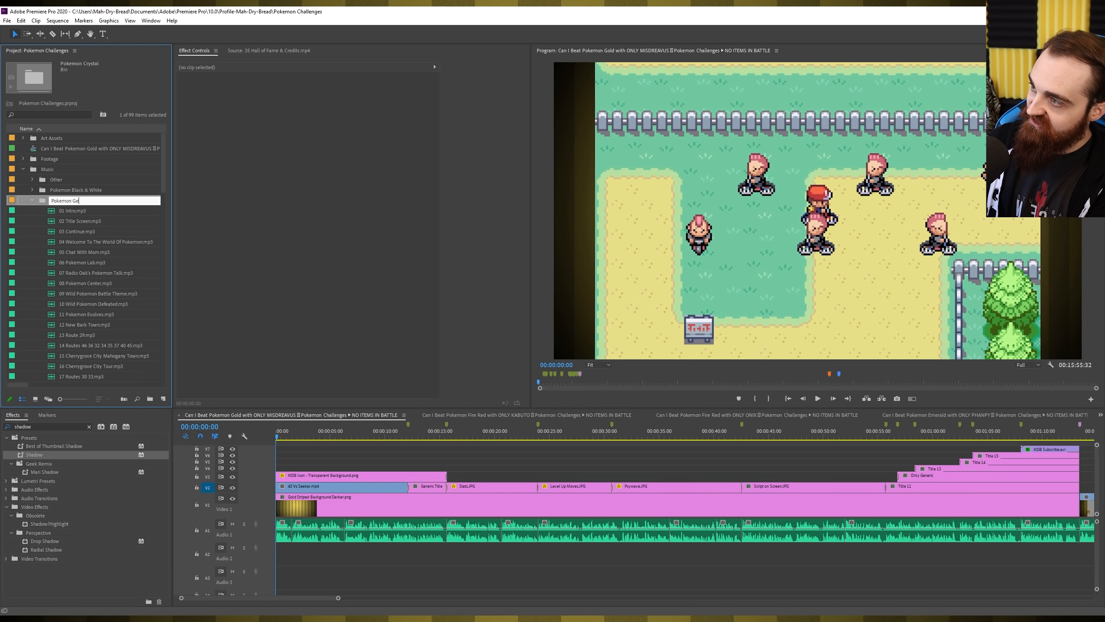
{"action": "key", "text": "Tab"}
{"action": "left_click", "coordinate": [128, 202]}
{"action": "key", "text": "ctrl+s"}
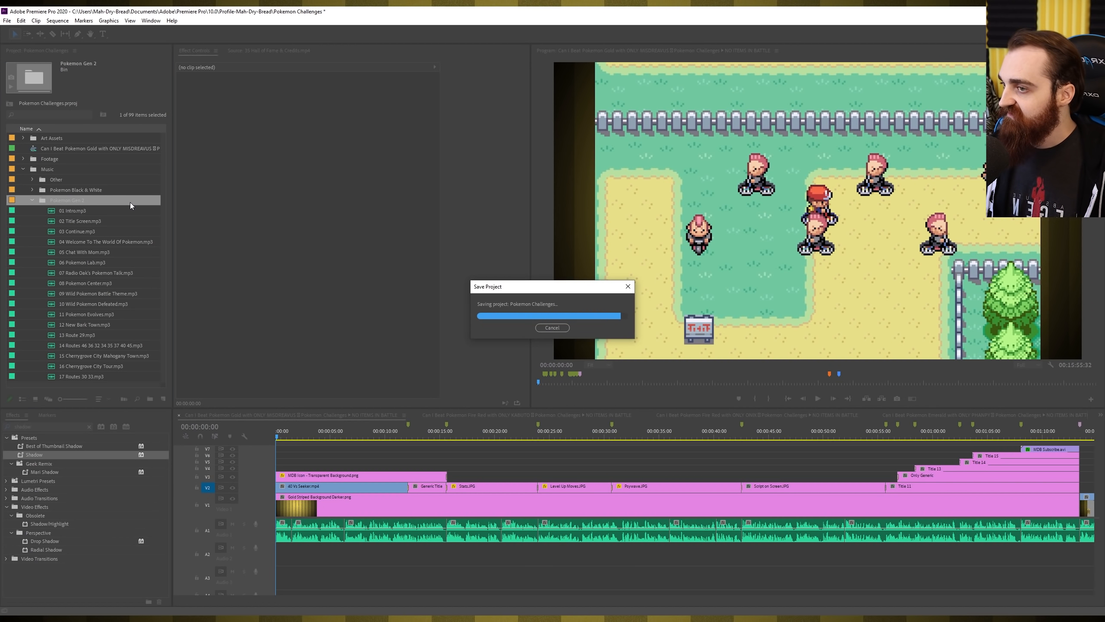
Place 37 Radio Lucky Channel Game Corner.mp3 from the Pokemon Gen 2 bin on Audio 2 at the start of the sequence
{"action": "scroll", "coordinate": [113, 216], "scroll_direction": "down", "scroll_amount": 3}
{"action": "left_click", "coordinate": [113, 216]}
{"action": "scroll", "coordinate": [114, 216], "scroll_direction": "down", "scroll_amount": 3}
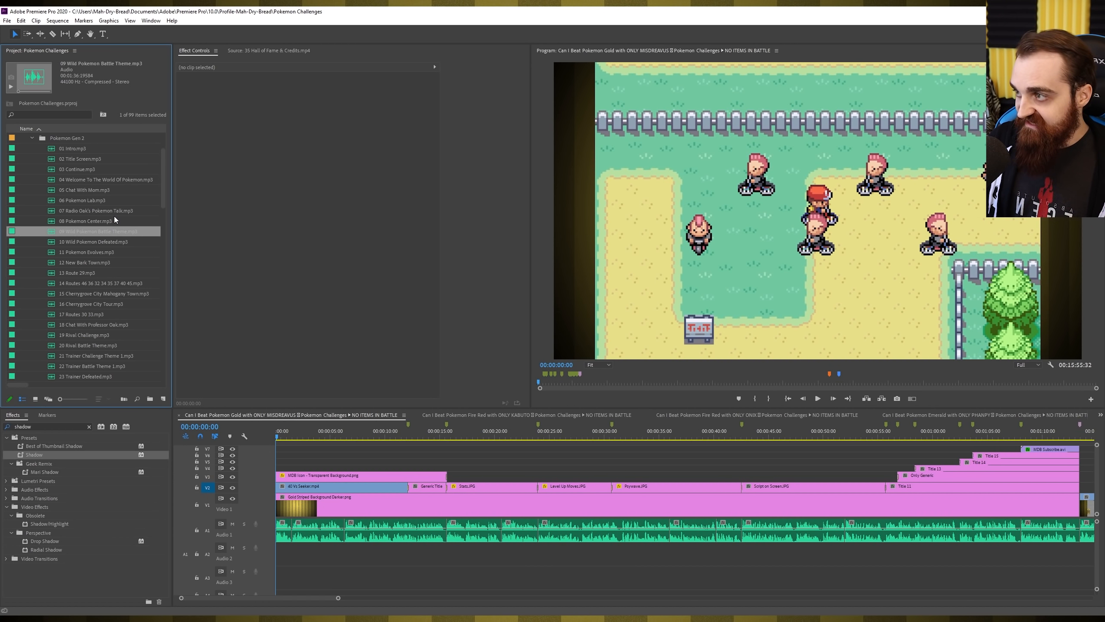
{"action": "scroll", "coordinate": [114, 216], "scroll_direction": "down", "scroll_amount": 1}
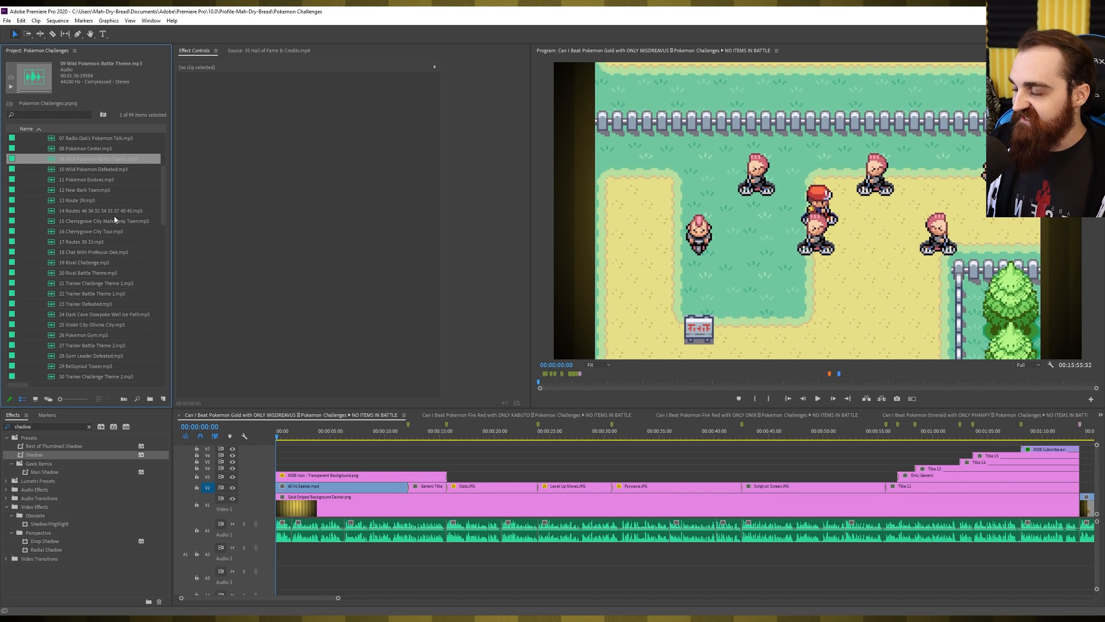
{"action": "scroll", "coordinate": [114, 216], "scroll_direction": "down", "scroll_amount": 3}
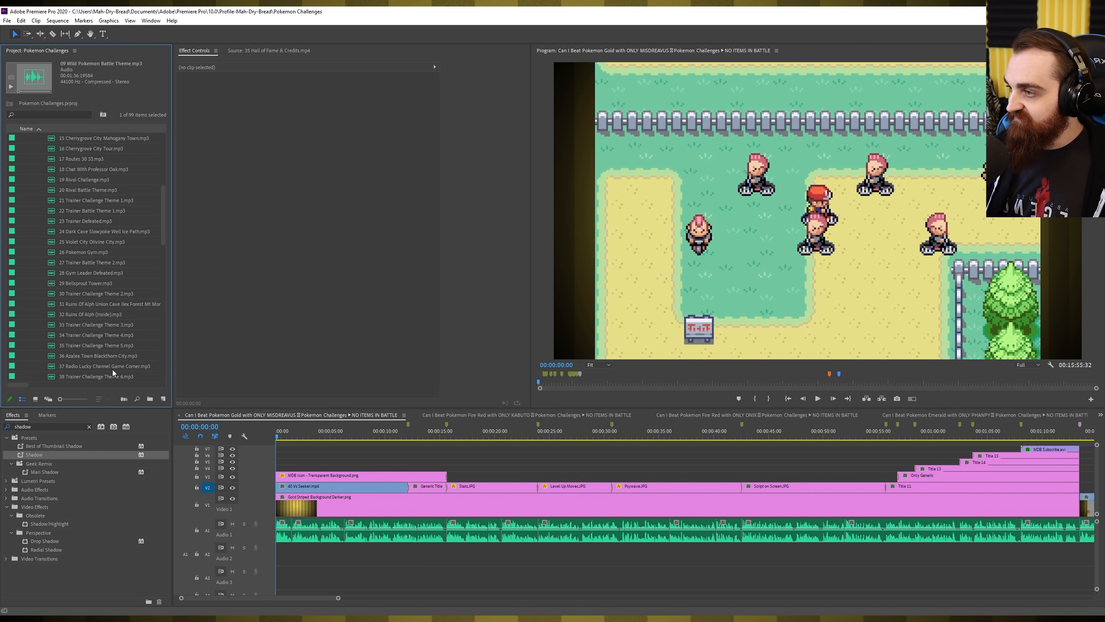
{"action": "left_click_drag", "start_coordinate": [112, 369], "coordinate": [324, 518]}
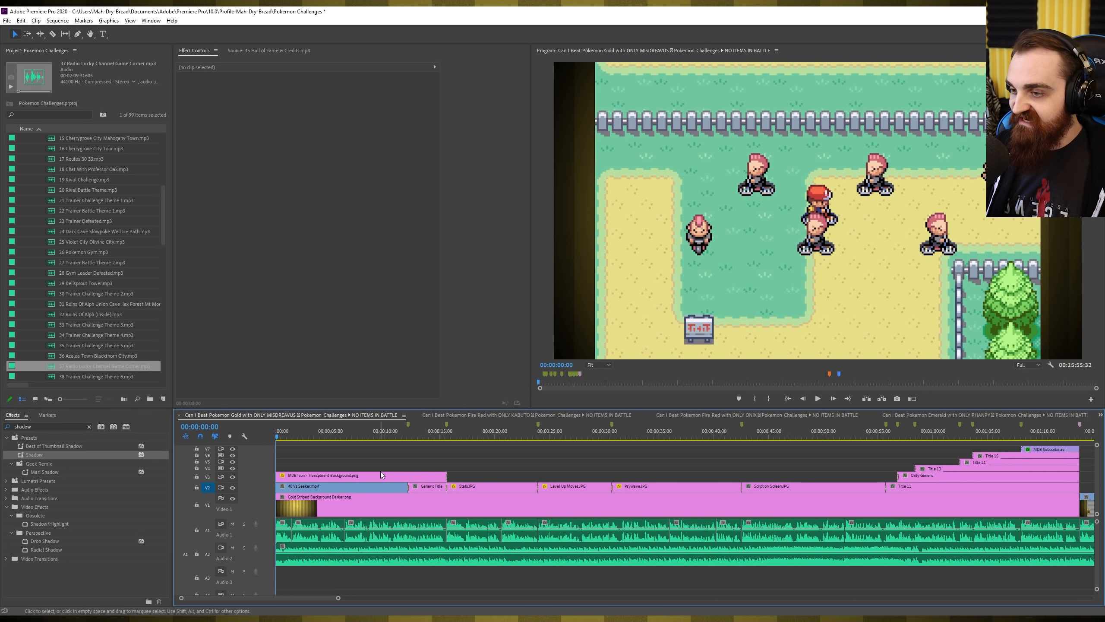
Cut the Audio 2 music where the striped-background intro ends, delete the excess after it, and save the project
{"action": "key", "text": "minus"}
{"action": "key", "text": "minus"}
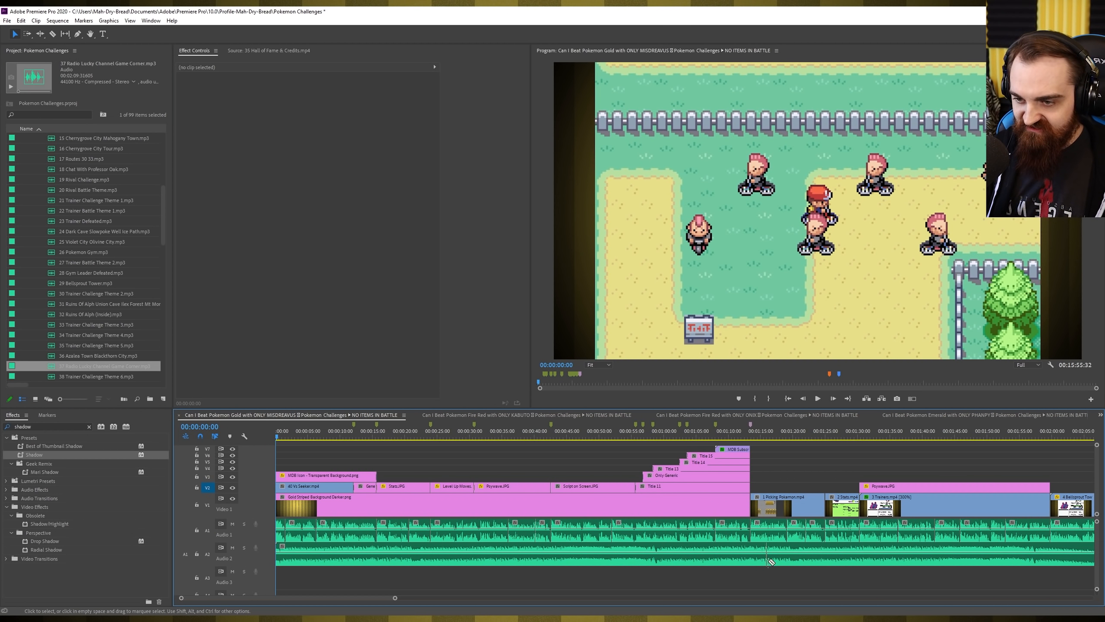
{"action": "left_click", "coordinate": [775, 558]}
{"action": "key", "text": "Delete"}
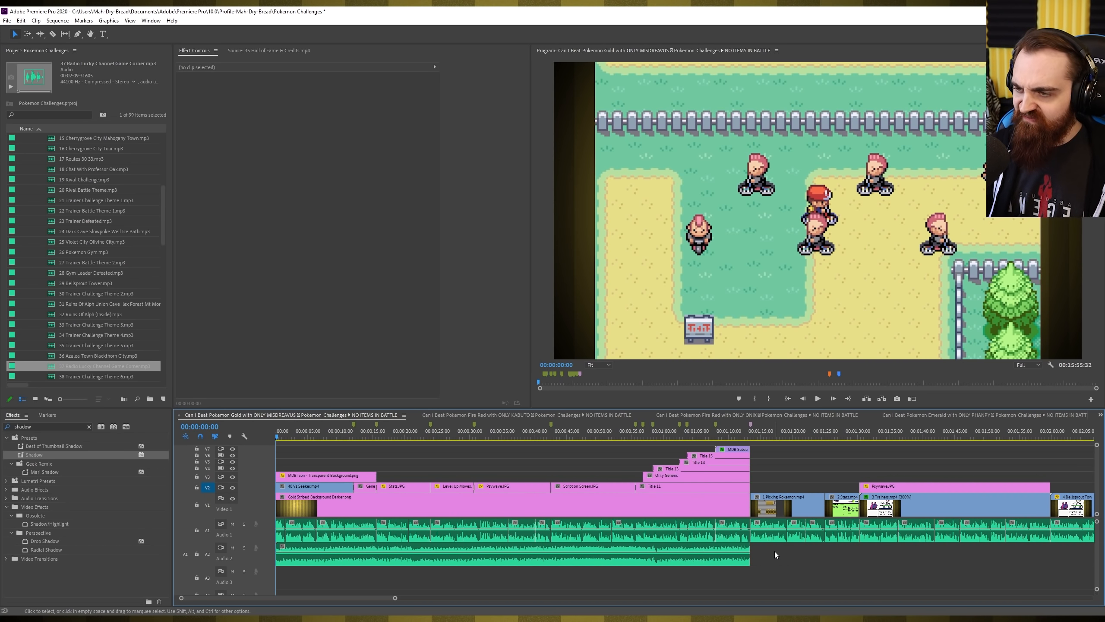
{"action": "left_click", "coordinate": [503, 435]}
{"action": "key", "text": "ctrl+s"}
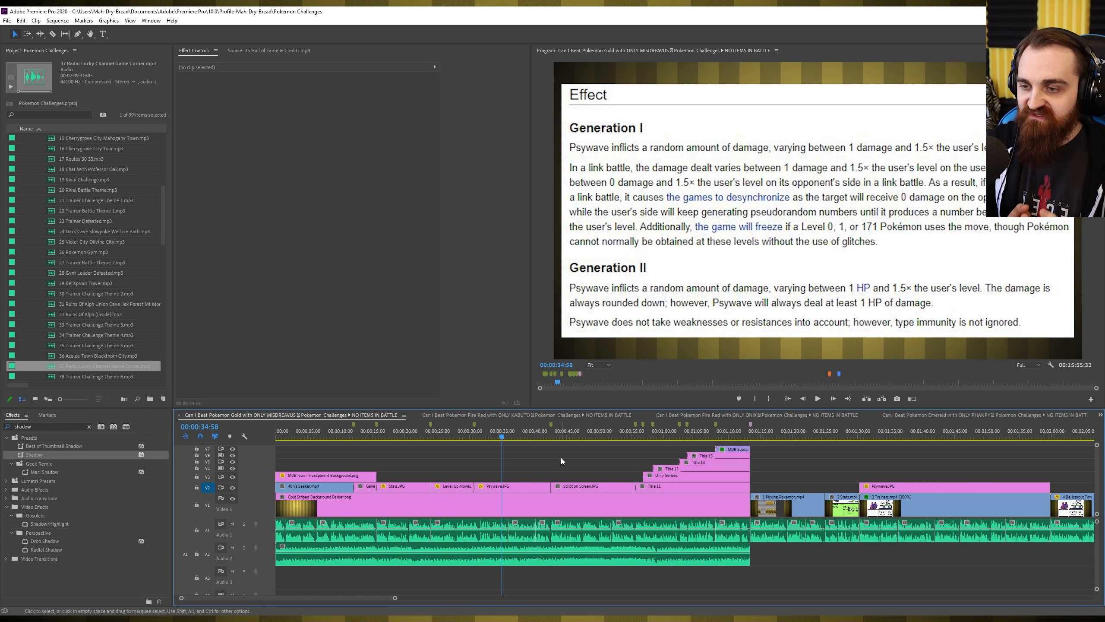
Adjust the audio gain of the intro music clip on Audio 2 by -25 dB
{"action": "right_click", "coordinate": [570, 551]}
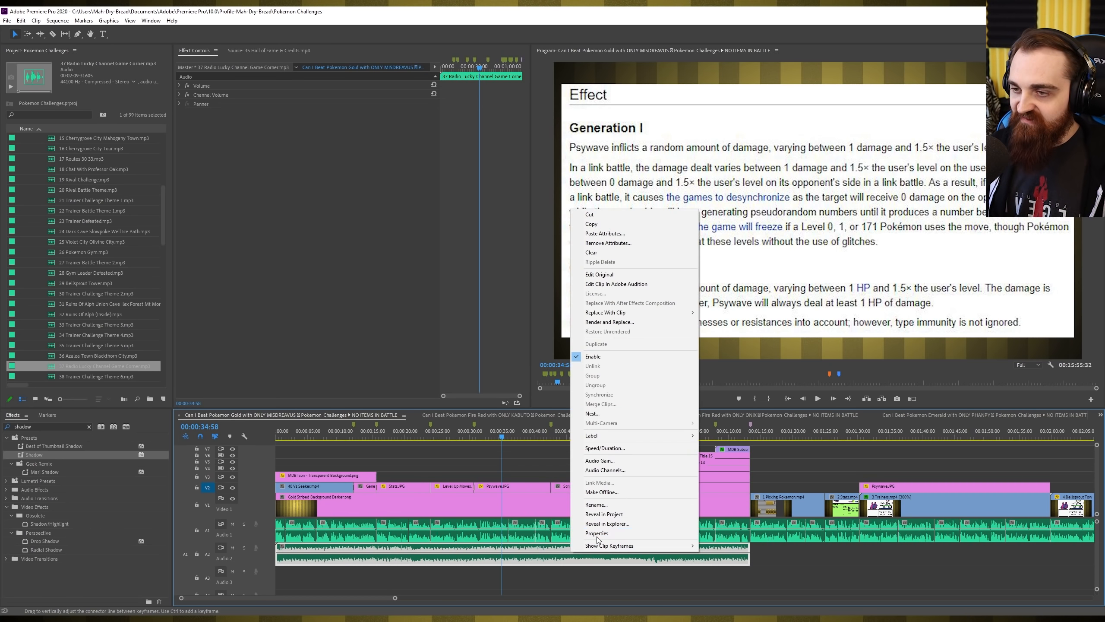
{"action": "left_click", "coordinate": [644, 460]}
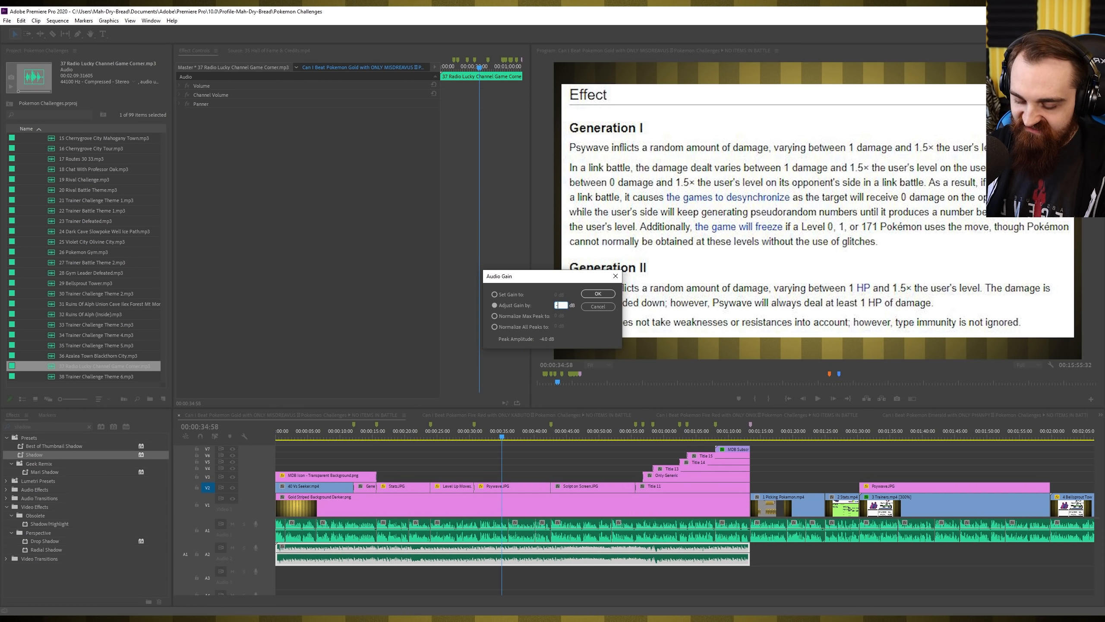
{"action": "type", "text": "-25"}
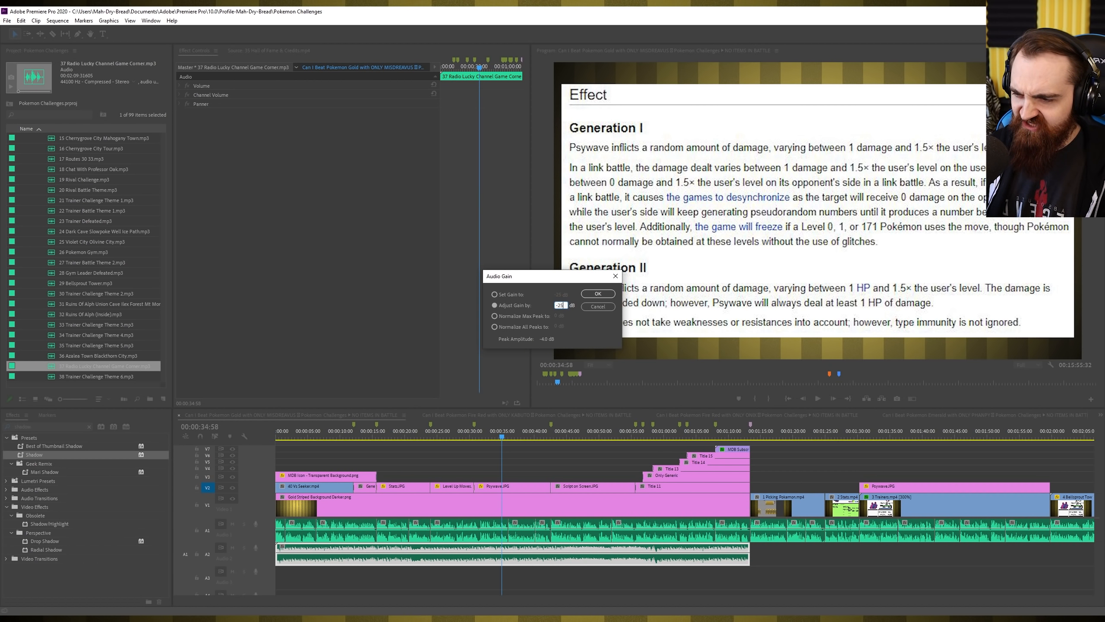
{"action": "key", "text": "Return"}
Play the Psywave section twice from about 00:00:35 to check the music's balance against the voice-over
{"action": "left_click", "coordinate": [601, 451]}
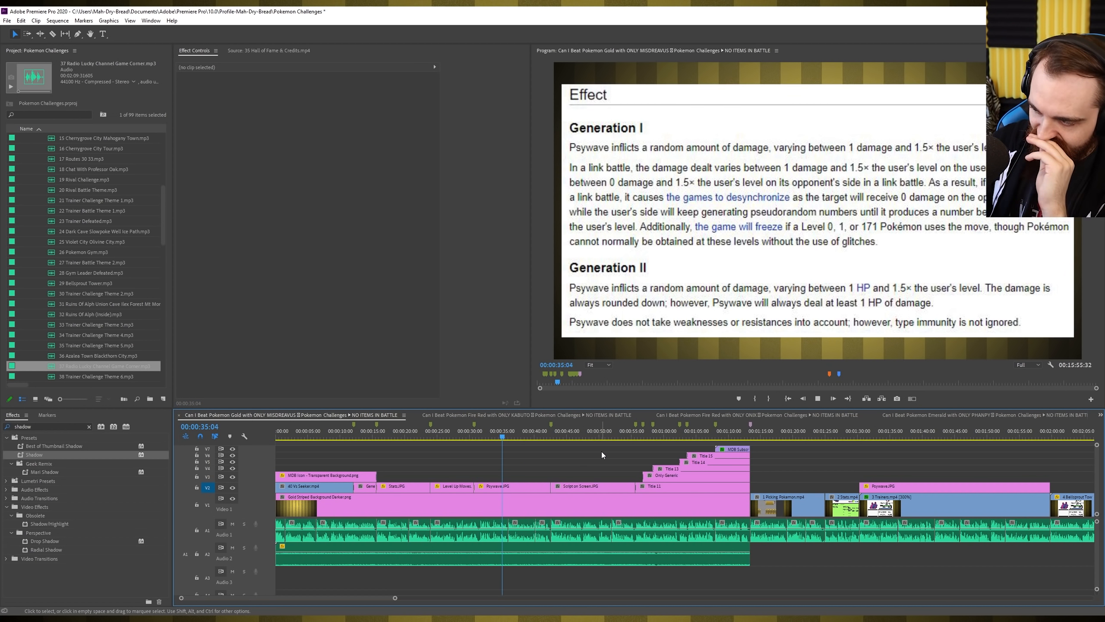
{"action": "key", "text": "space"}
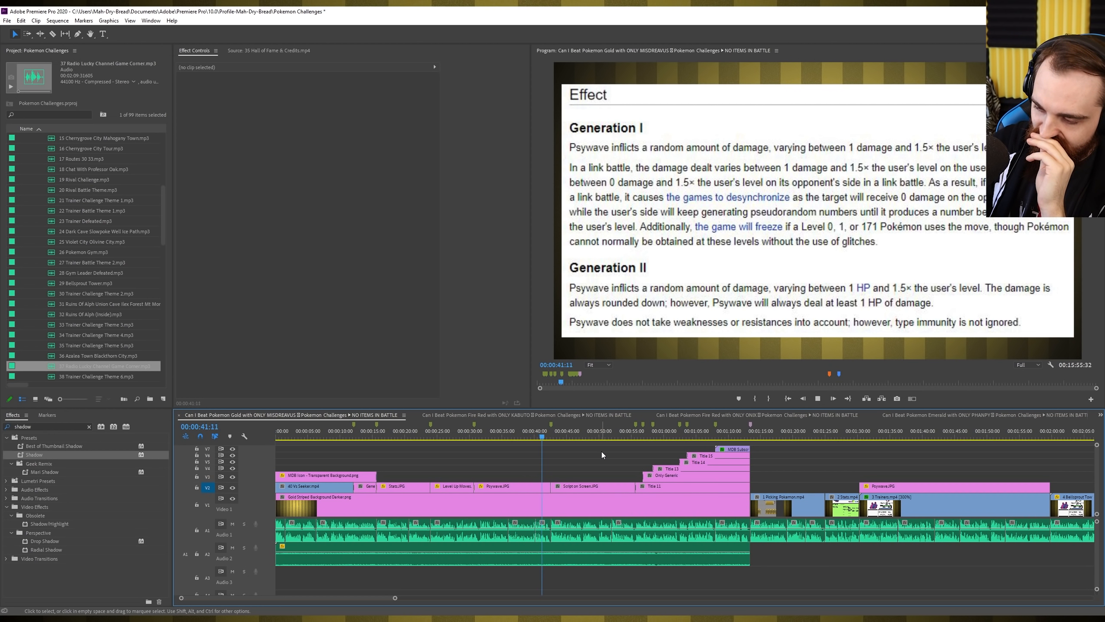
{"action": "key", "text": "space"}
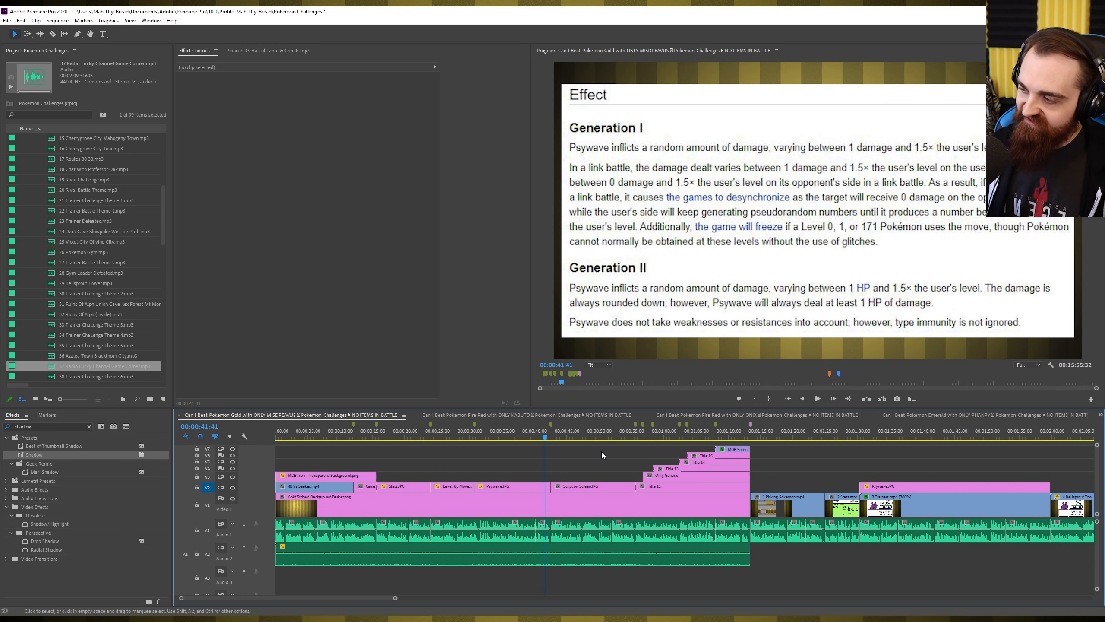
{"action": "left_click", "coordinate": [504, 433]}
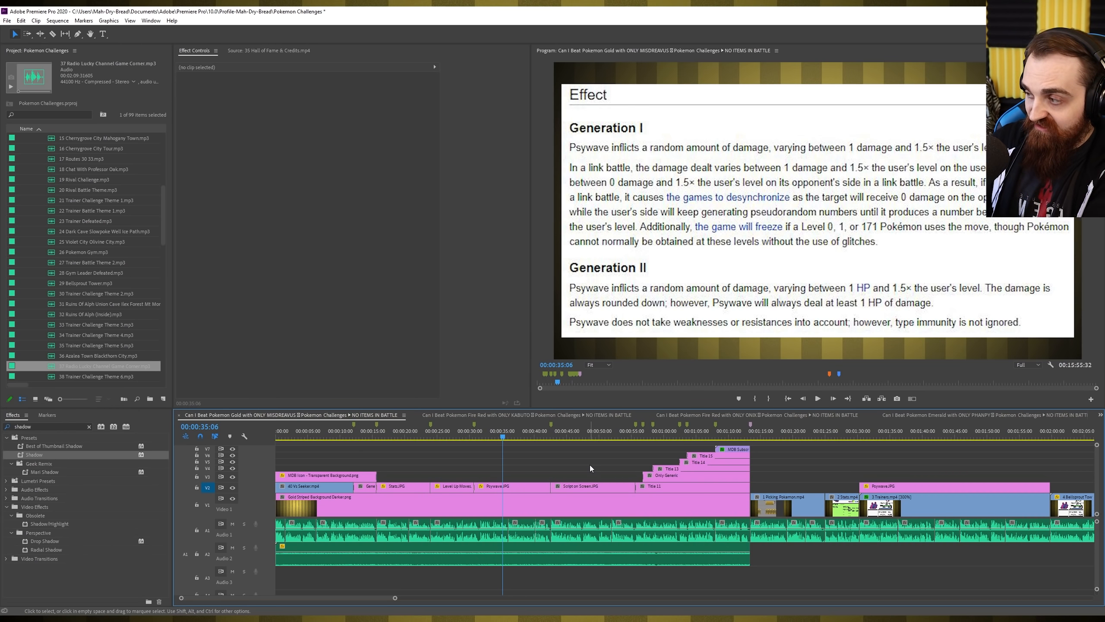
{"action": "key", "text": "space"}
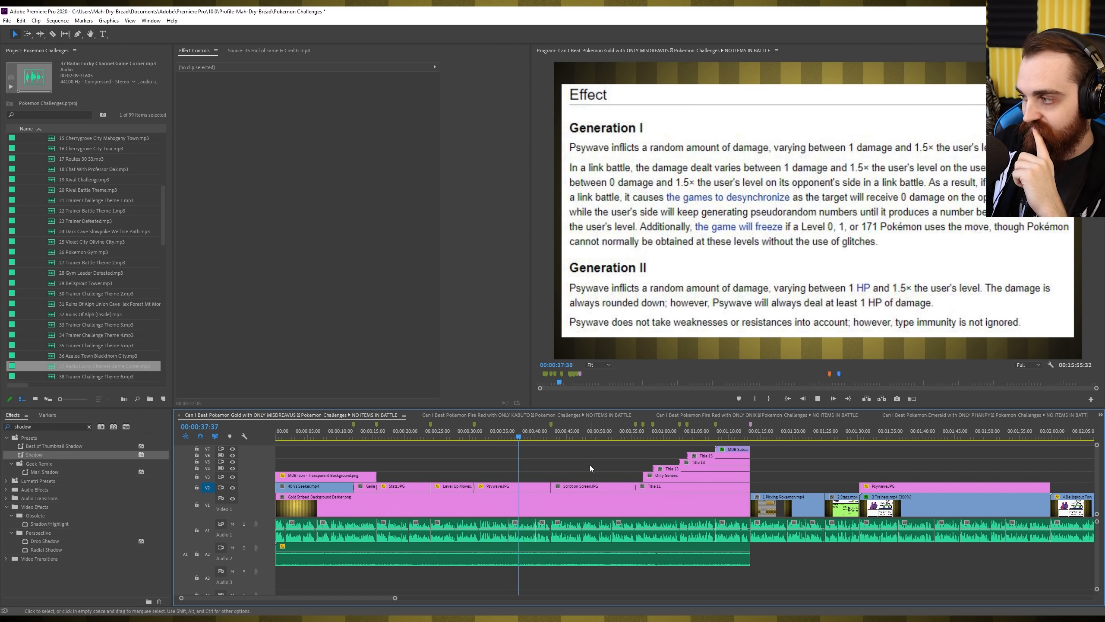
{"action": "key", "text": "space"}
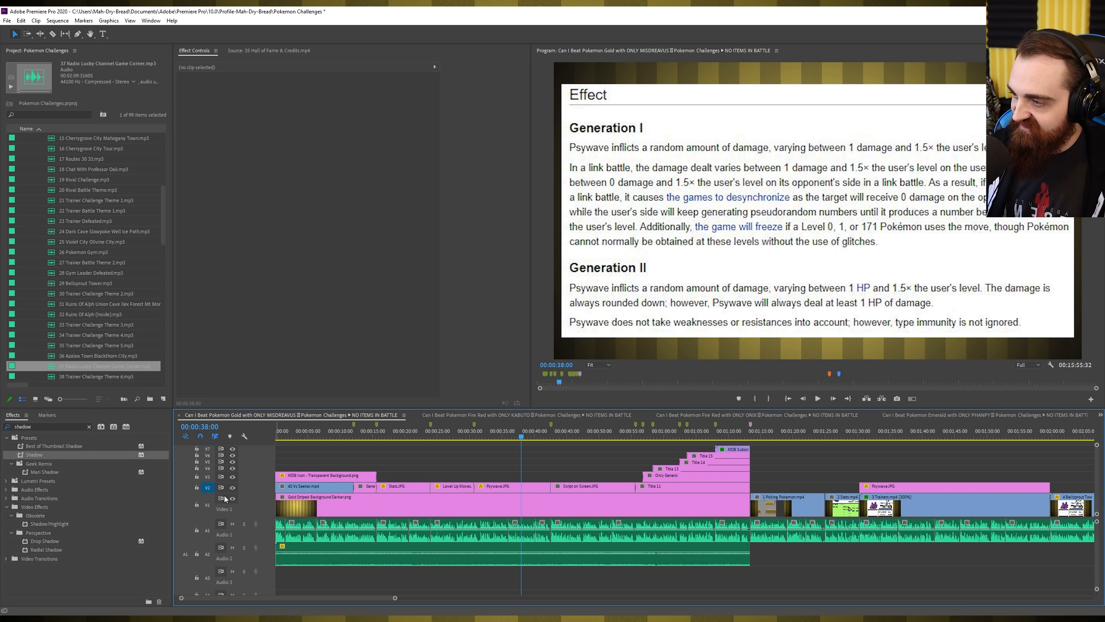
Solo Audio 2, listen to the music by itself, and turn the solo off again
{"action": "left_click", "coordinate": [244, 548]}
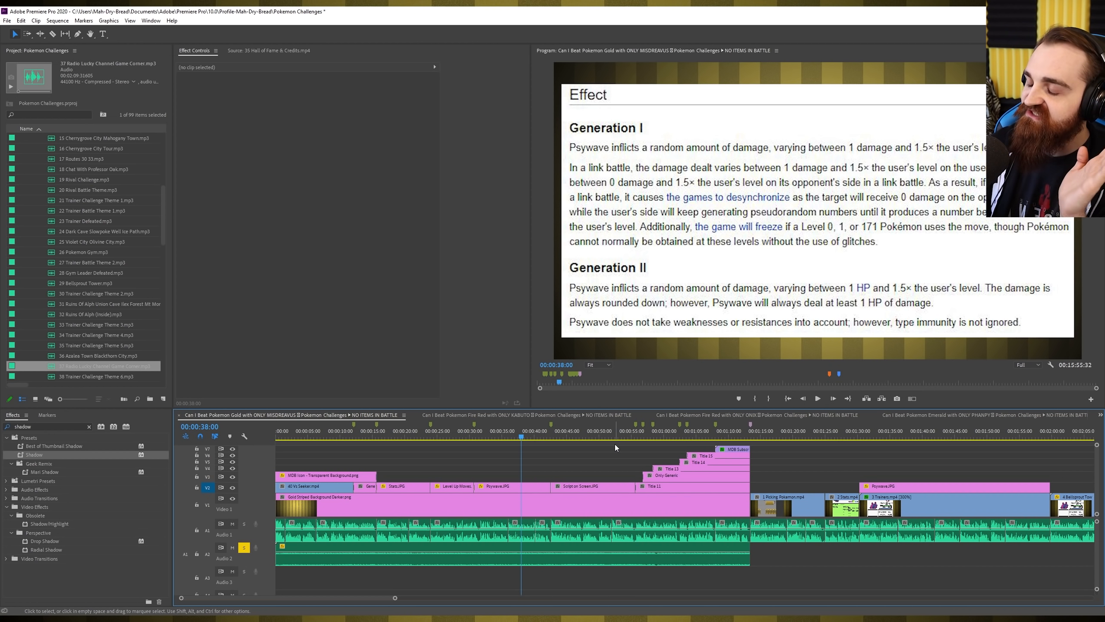
{"action": "key", "text": "space"}
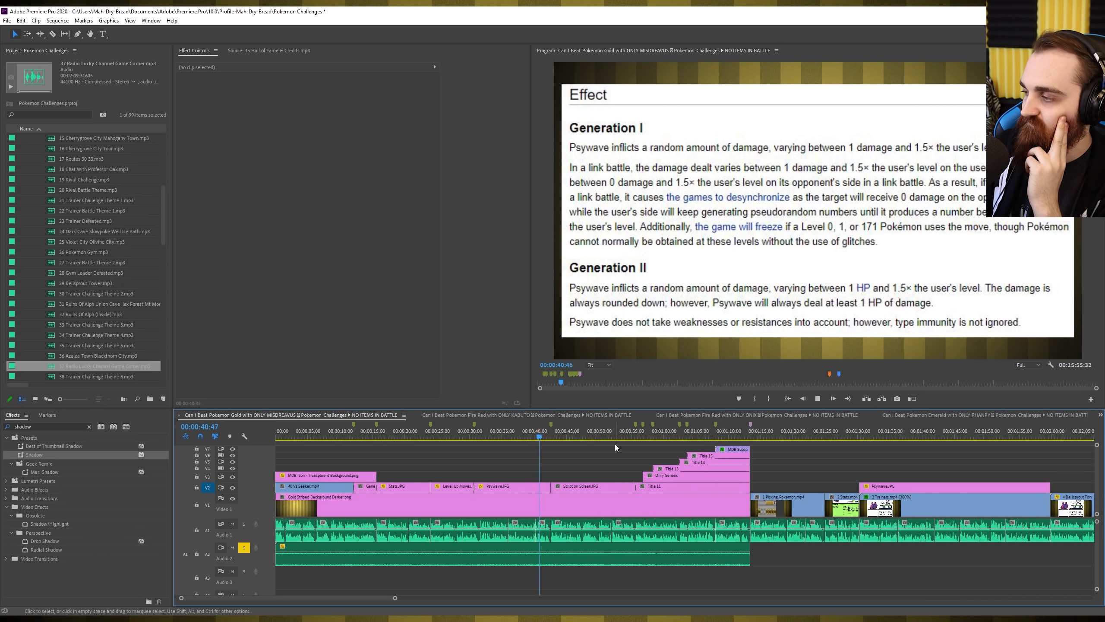
{"action": "key", "text": "space"}
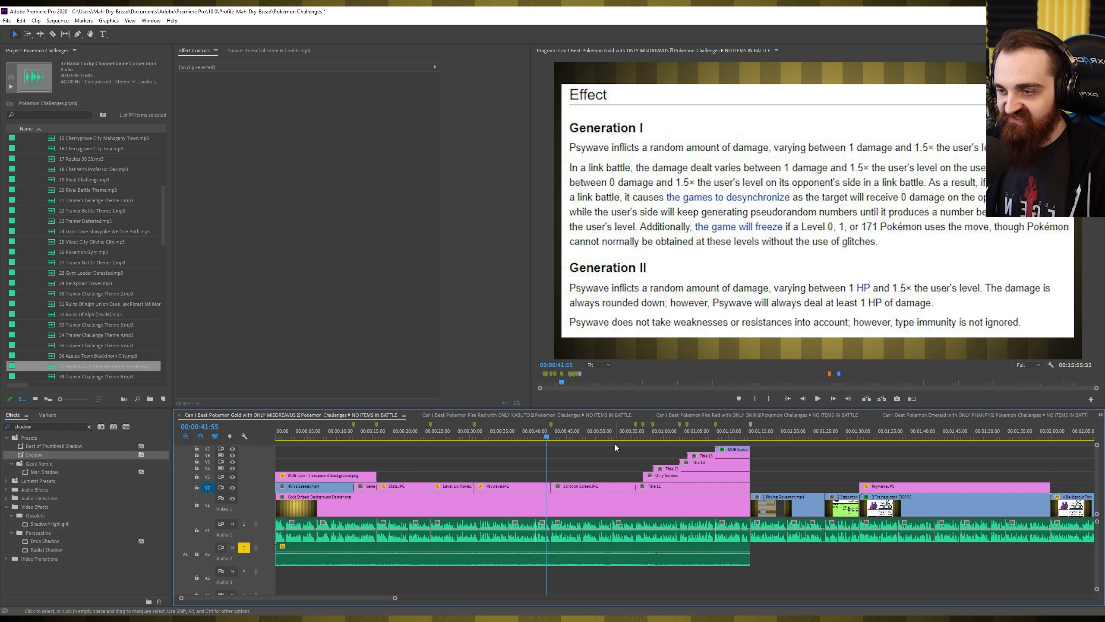
{"action": "left_click", "coordinate": [247, 548]}
Show the audio meters, play the sequence to check the combined audio level, and close the meters again
{"action": "left_click", "coordinate": [151, 20]}
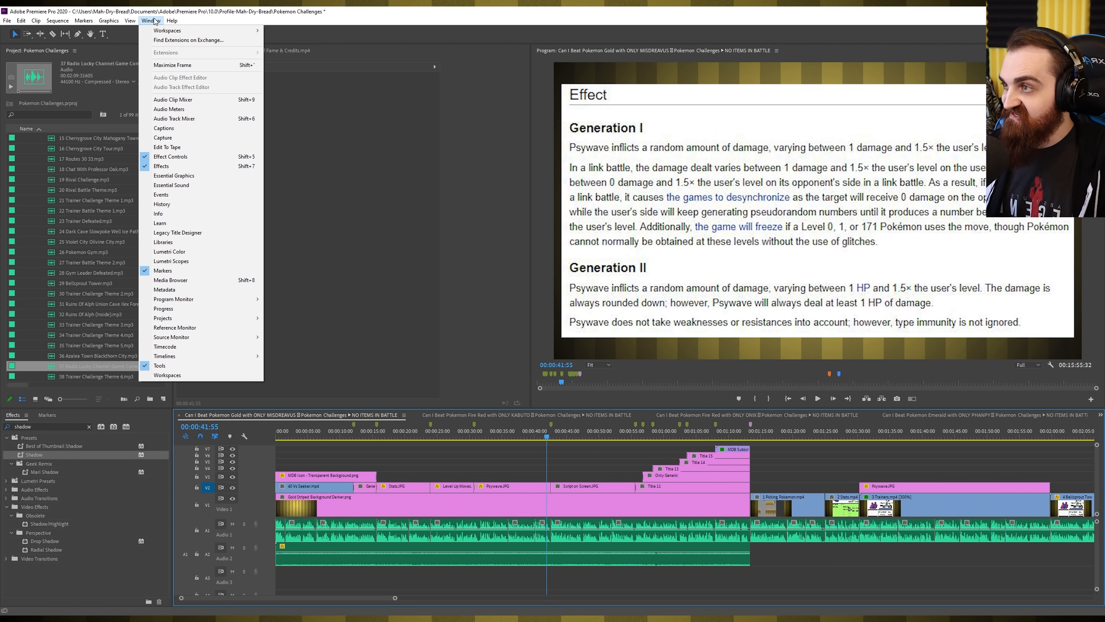
{"action": "left_click", "coordinate": [193, 110]}
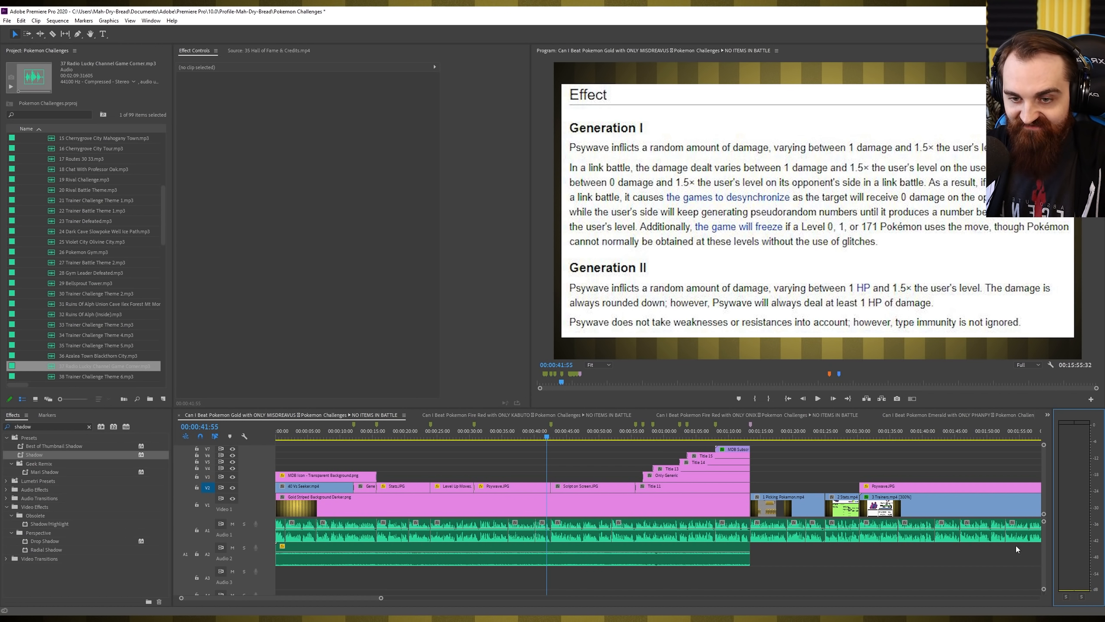
{"action": "left_click", "coordinate": [516, 431]}
{"action": "key", "text": "space"}
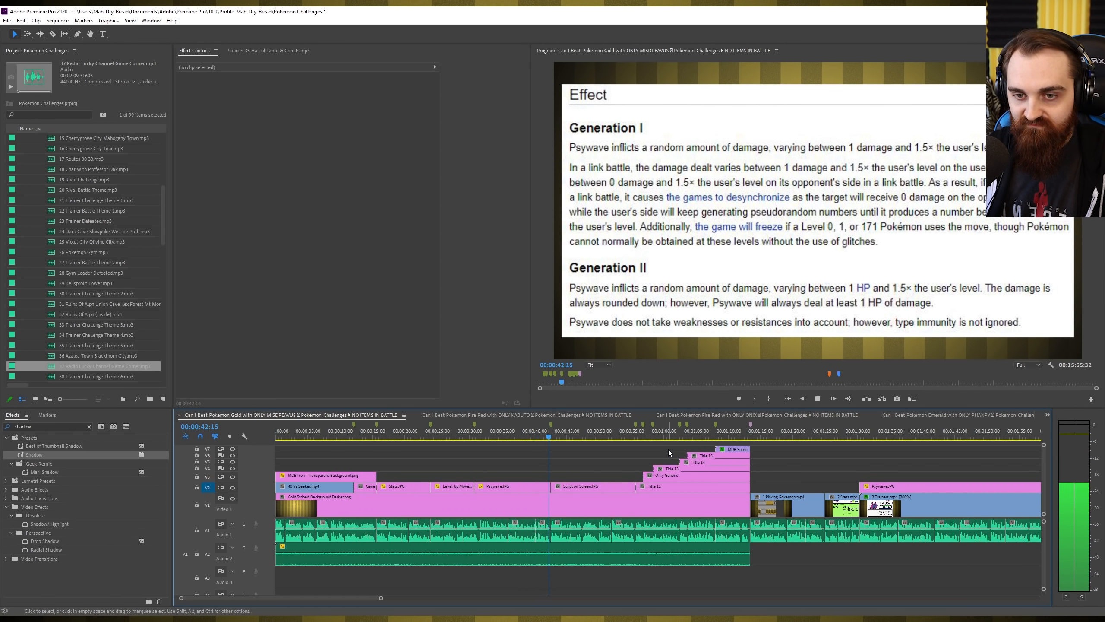
{"action": "key", "text": "space"}
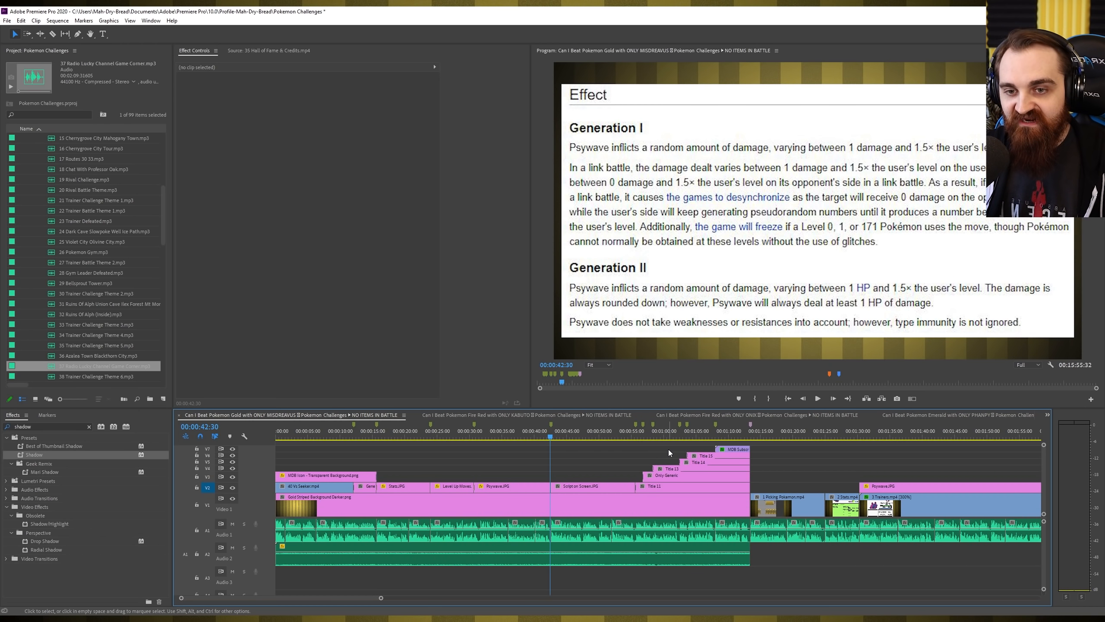
{"action": "right_click", "coordinate": [1069, 427]}
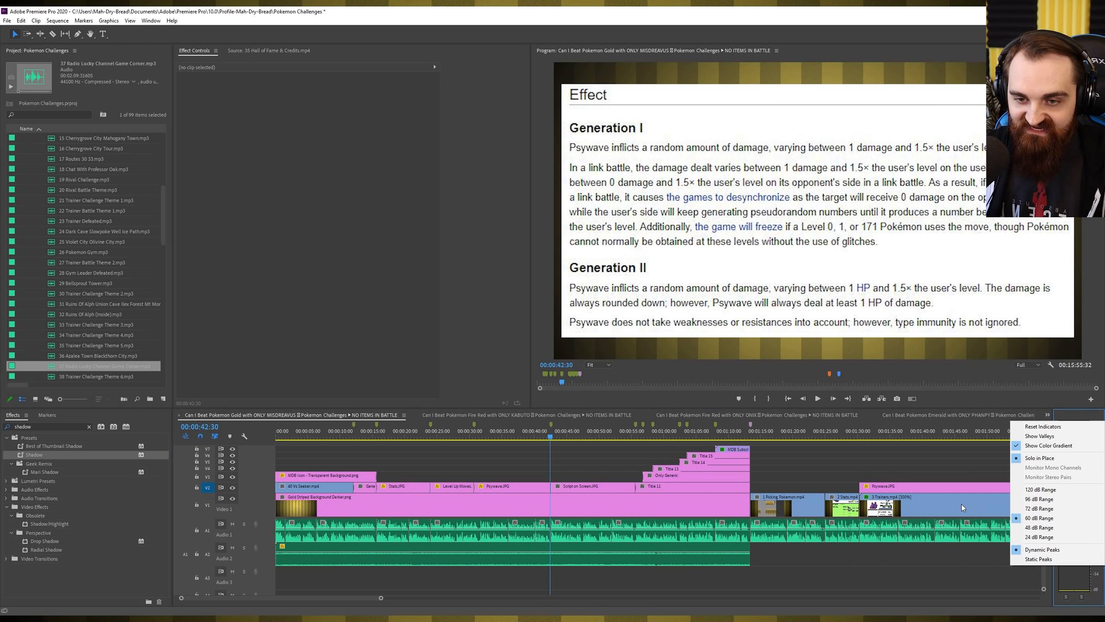
{"action": "left_click", "coordinate": [923, 456]}
{"action": "left_click", "coordinate": [151, 21]}
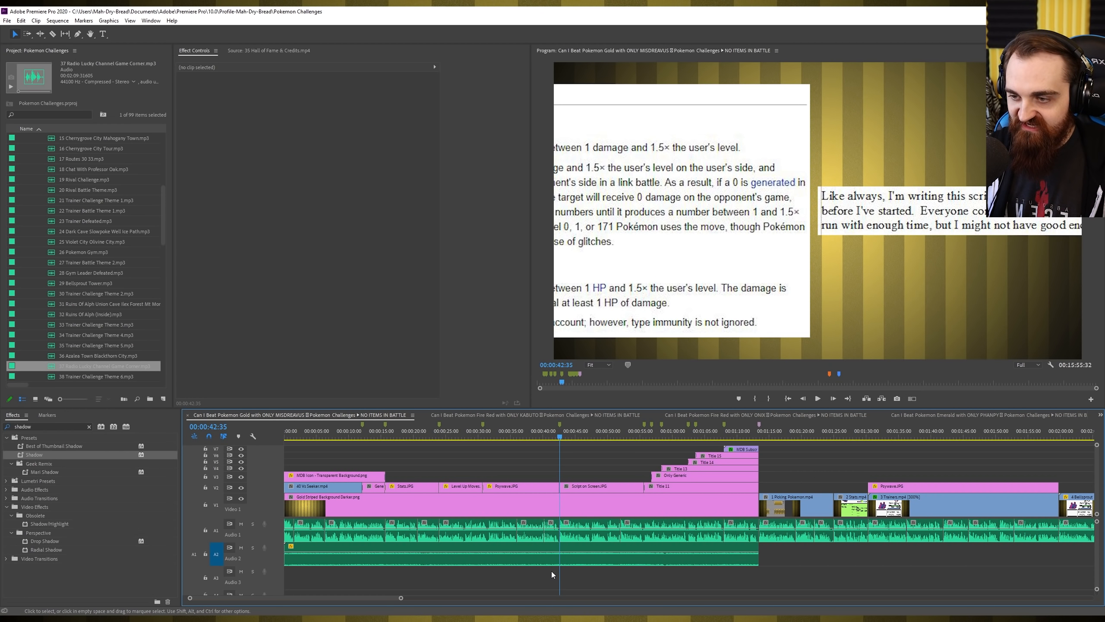
Position the playhead at 00:01:13:25, where the intro music ends and the gameplay footage begins
{"action": "key", "text": "Down"}
{"action": "key", "text": "Home"}
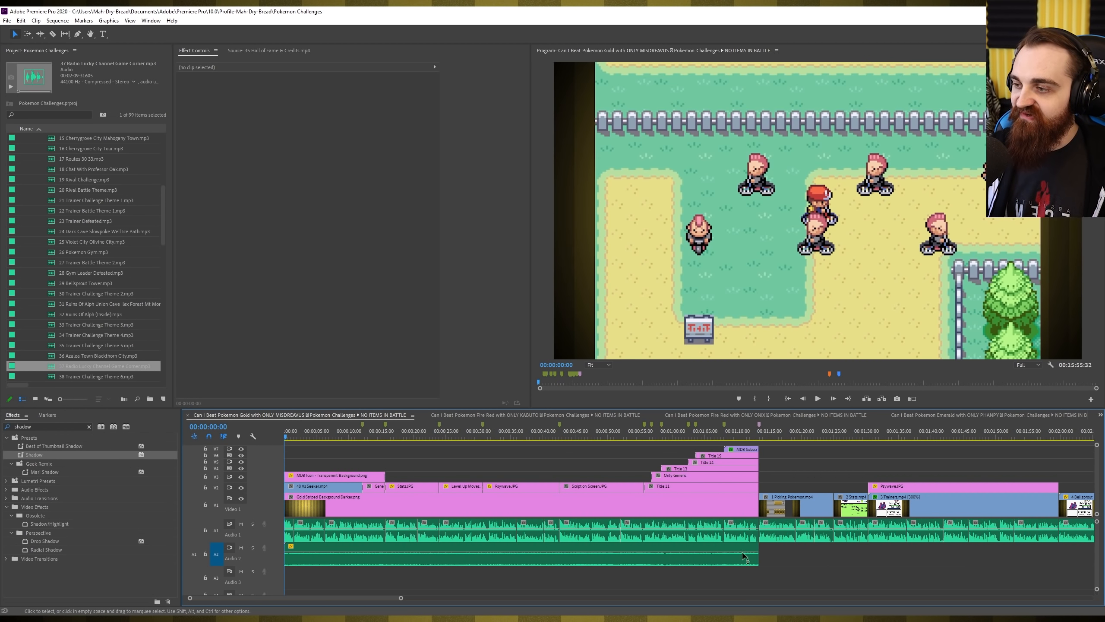
{"action": "key", "text": "Down"}
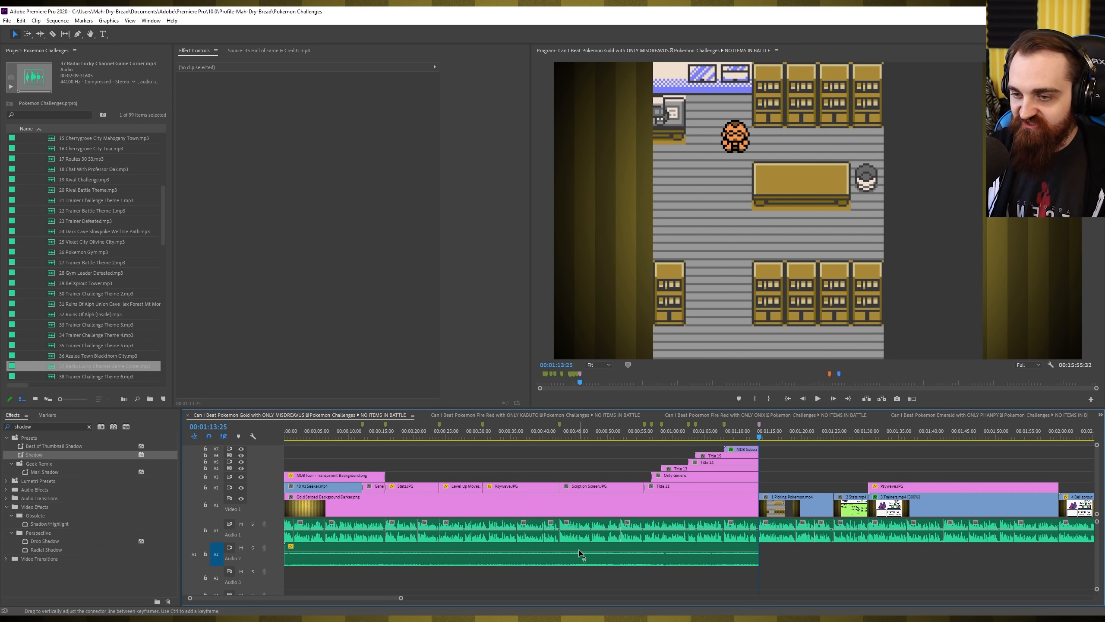
{"action": "left_click_drag", "start_coordinate": [384, 601], "coordinate": [410, 602]}
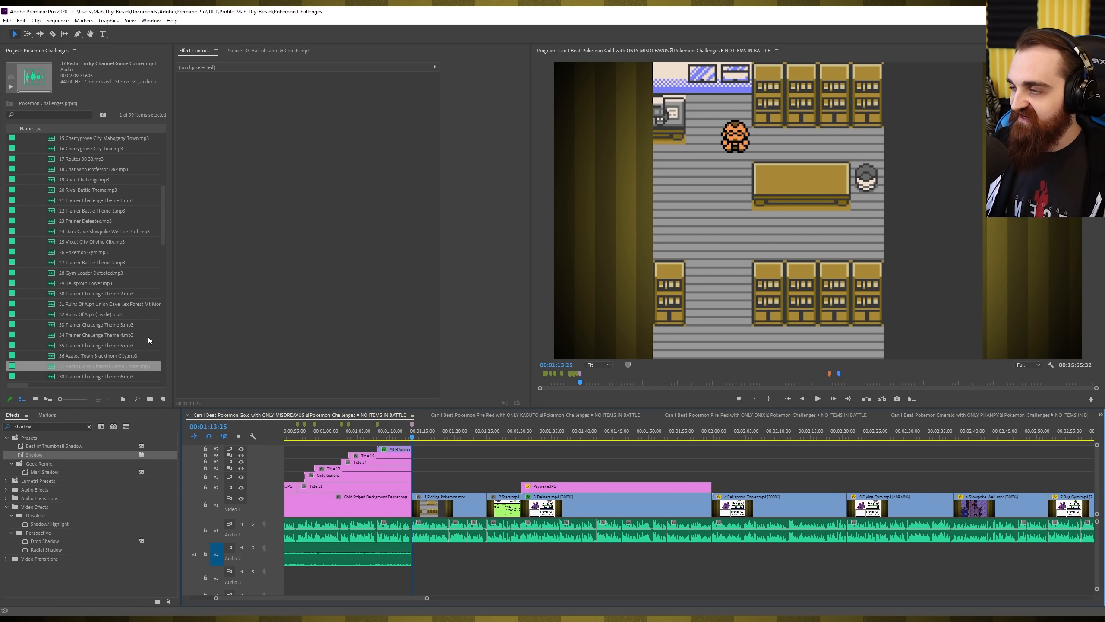
Find 13 Route 29.mp3 in the Pokemon Gen 2 bin and audition it in the Source monitor
{"action": "scroll", "coordinate": [107, 294], "scroll_direction": "up", "scroll_amount": 3}
{"action": "scroll", "coordinate": [107, 293], "scroll_direction": "up", "scroll_amount": 2}
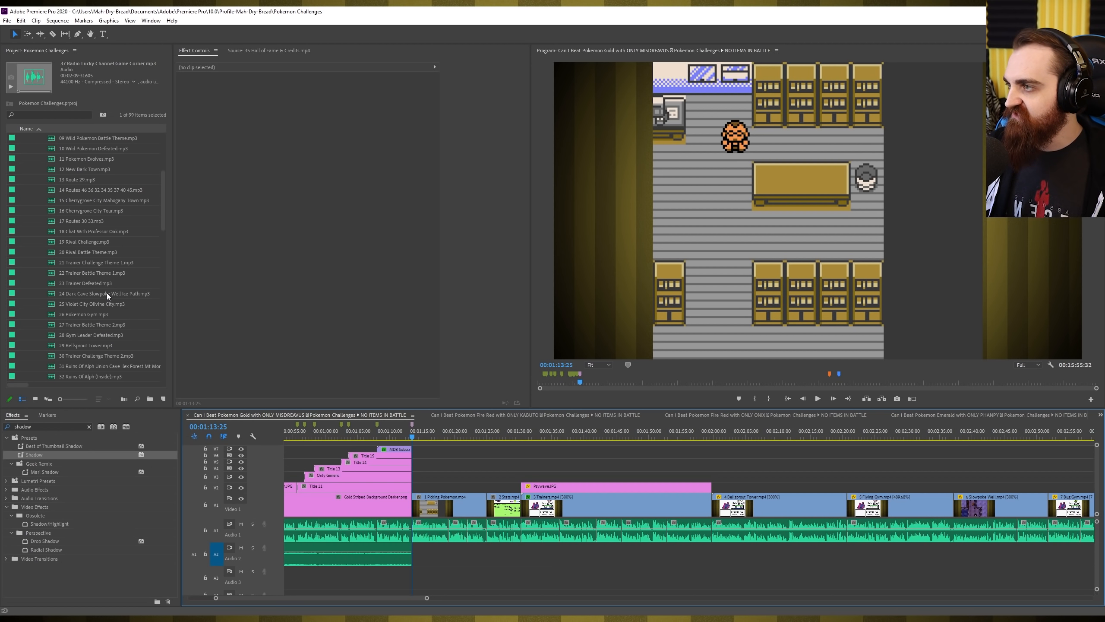
{"action": "scroll", "coordinate": [107, 293], "scroll_direction": "up", "scroll_amount": 1}
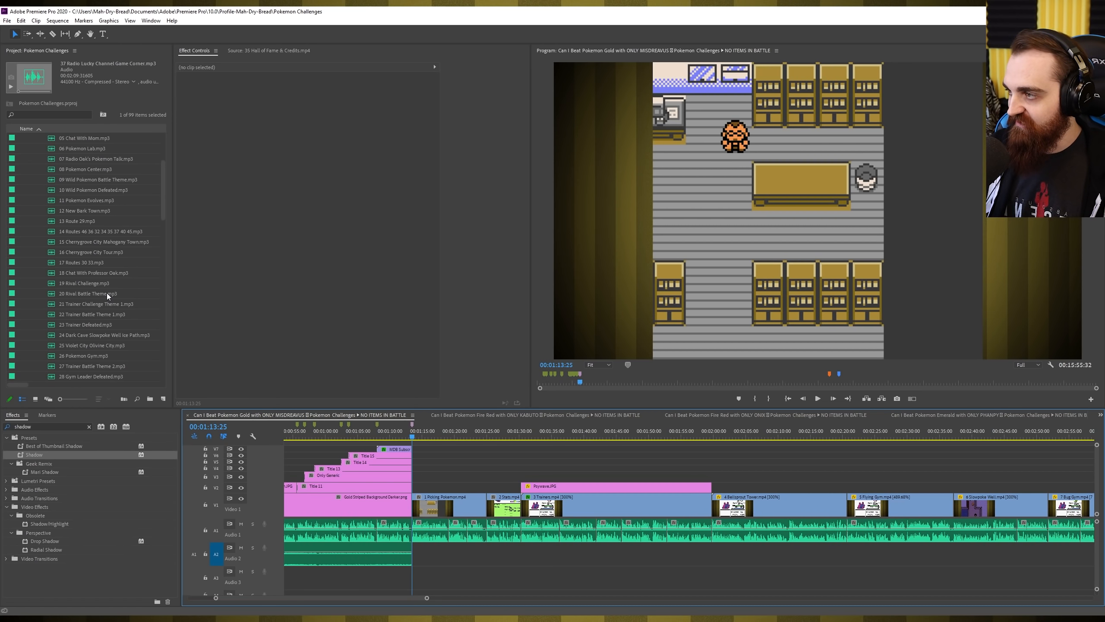
{"action": "scroll", "coordinate": [74, 250], "scroll_direction": "up", "scroll_amount": 2}
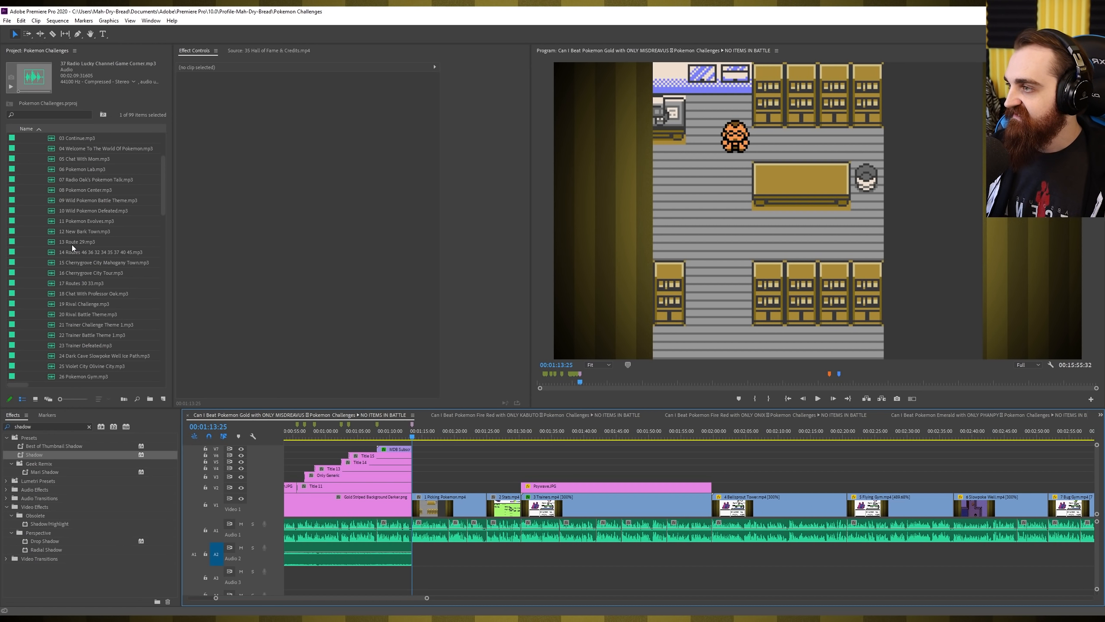
{"action": "double_click", "coordinate": [71, 243]}
{"action": "key", "text": "space"}
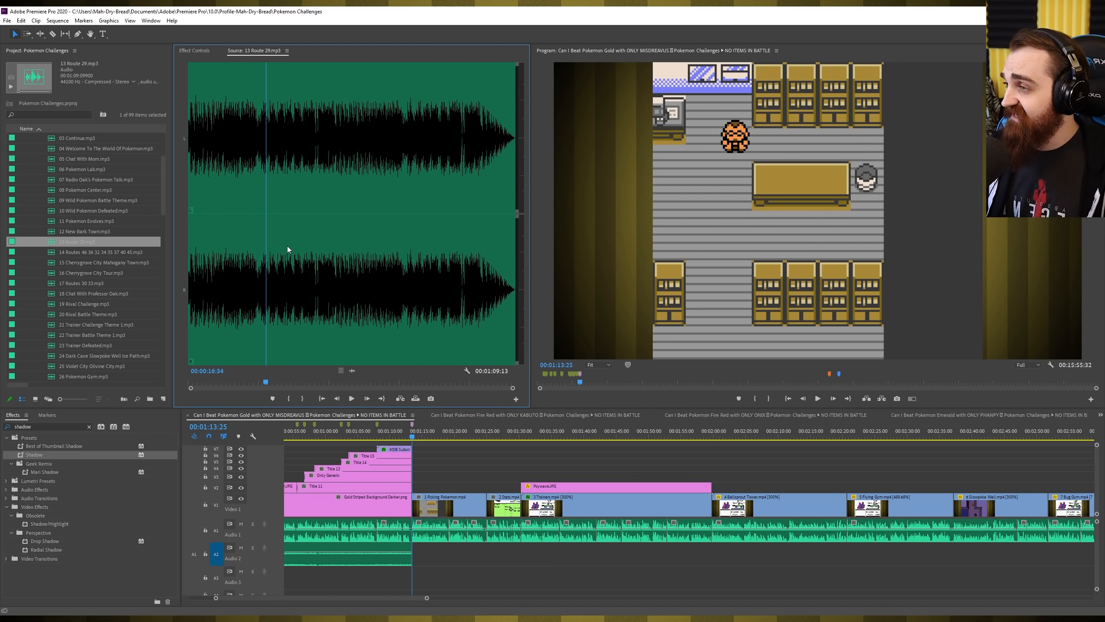
Place 13 Route 29.mp3 on Audio 2 directly after the intro music and adjust its gain by -10 dB
{"action": "left_click_drag", "start_coordinate": [66, 243], "coordinate": [415, 554]}
{"action": "right_click", "coordinate": [508, 558]}
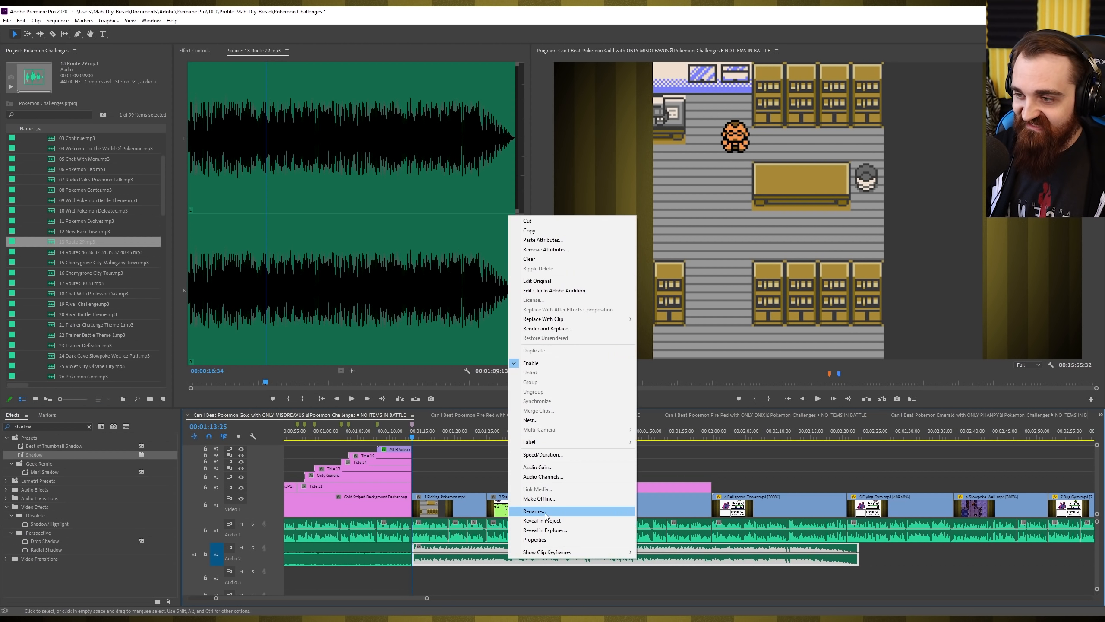
{"action": "left_click", "coordinate": [555, 467]}
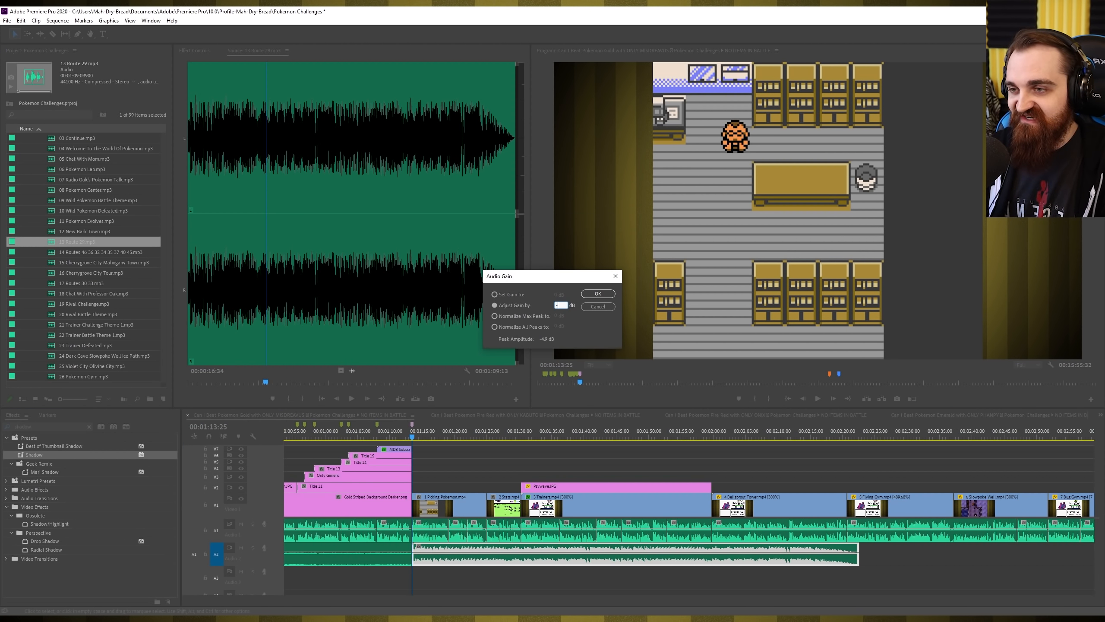
{"action": "type", "text": "-10"}
{"action": "key", "text": "Return"}
{"action": "left_click", "coordinate": [508, 435]}
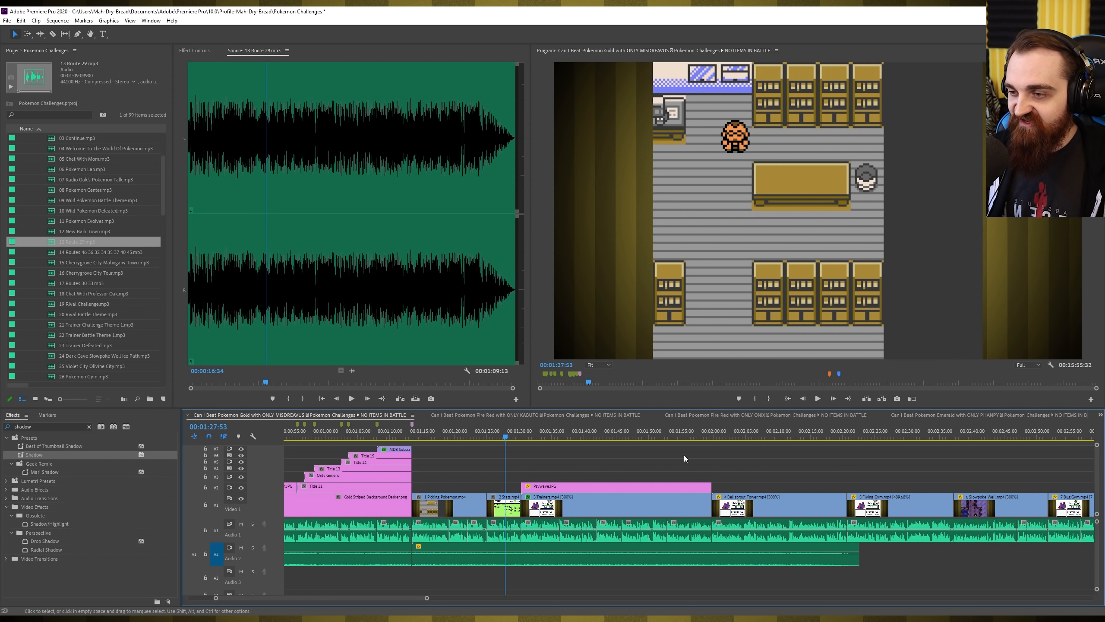
Play the sequence through the Psywave image section to judge the Route 29 music against the voice-over
{"action": "left_click", "coordinate": [595, 435]}
{"action": "key", "text": "space"}
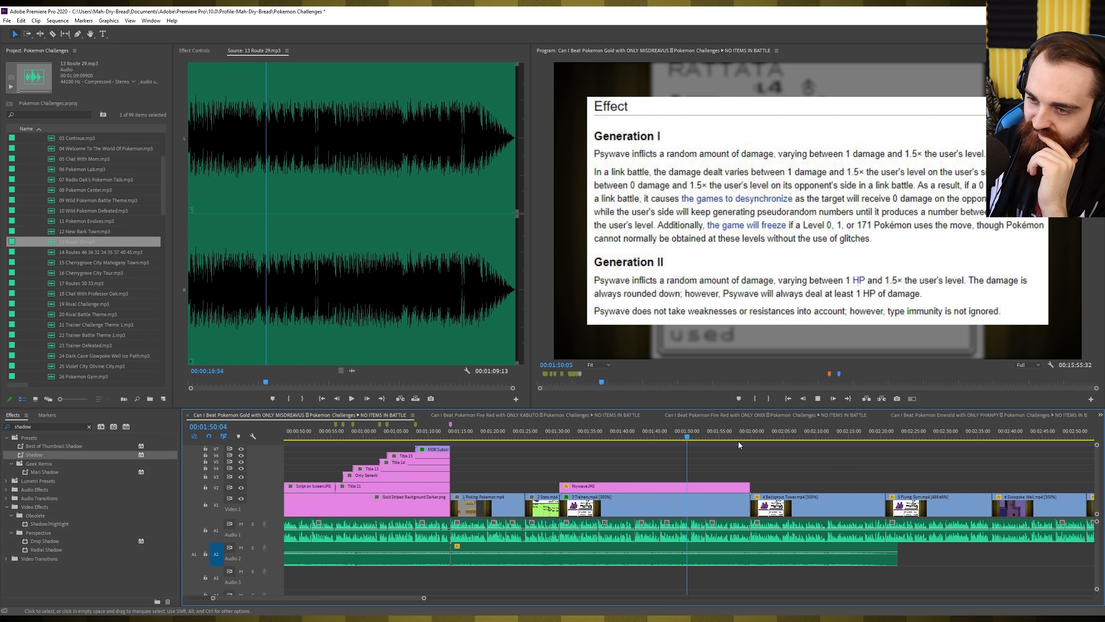
{"action": "key", "text": "space"}
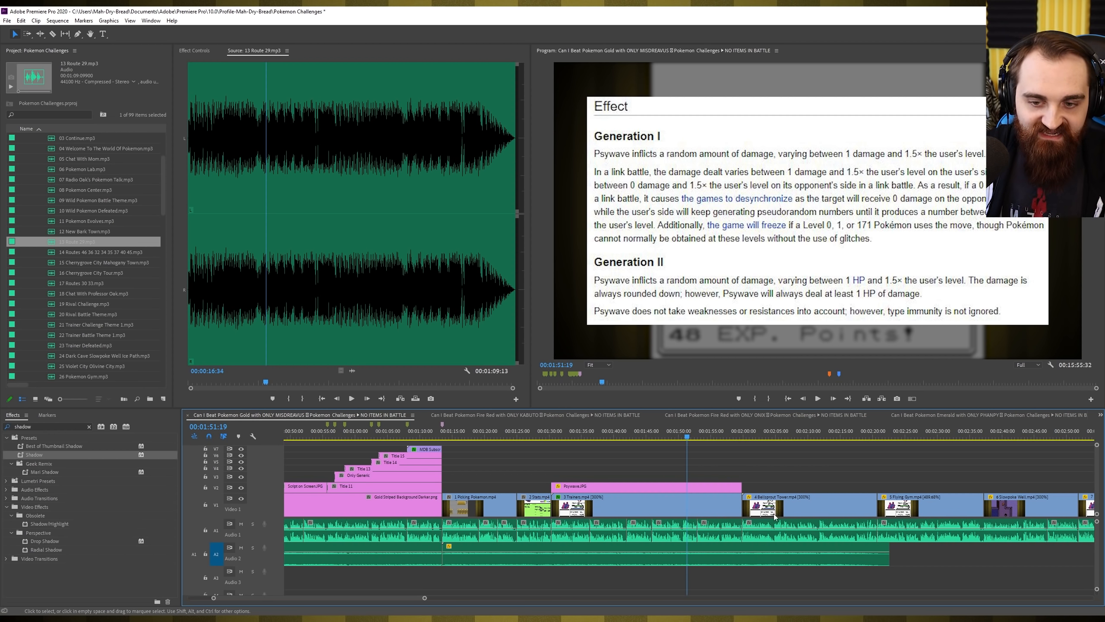
Lower the system speaker volume to 5, replay the Psywave section to check the voice and music balance, and restore the volume to 20
{"action": "left_click", "coordinate": [1028, 612]}
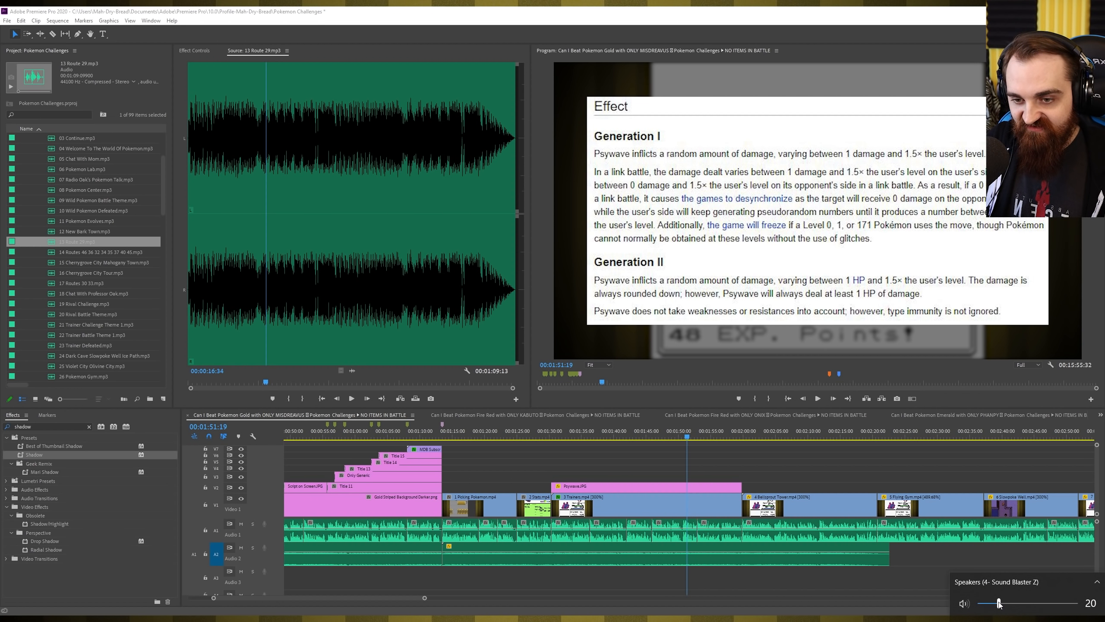
{"action": "left_click_drag", "start_coordinate": [999, 603], "coordinate": [984, 603]}
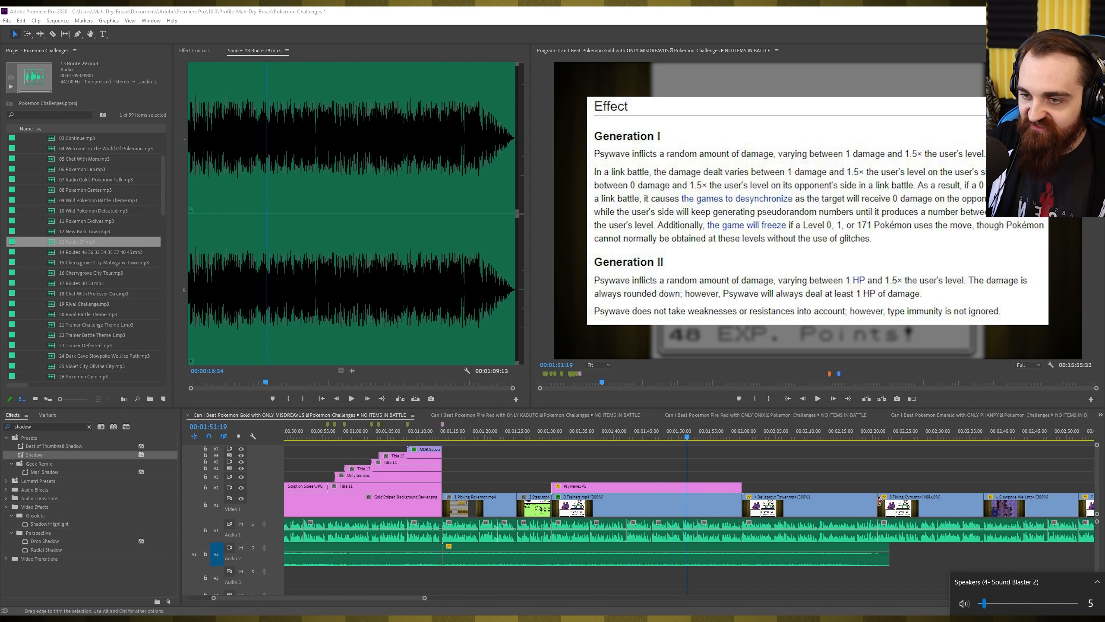
{"action": "left_click", "coordinate": [606, 431]}
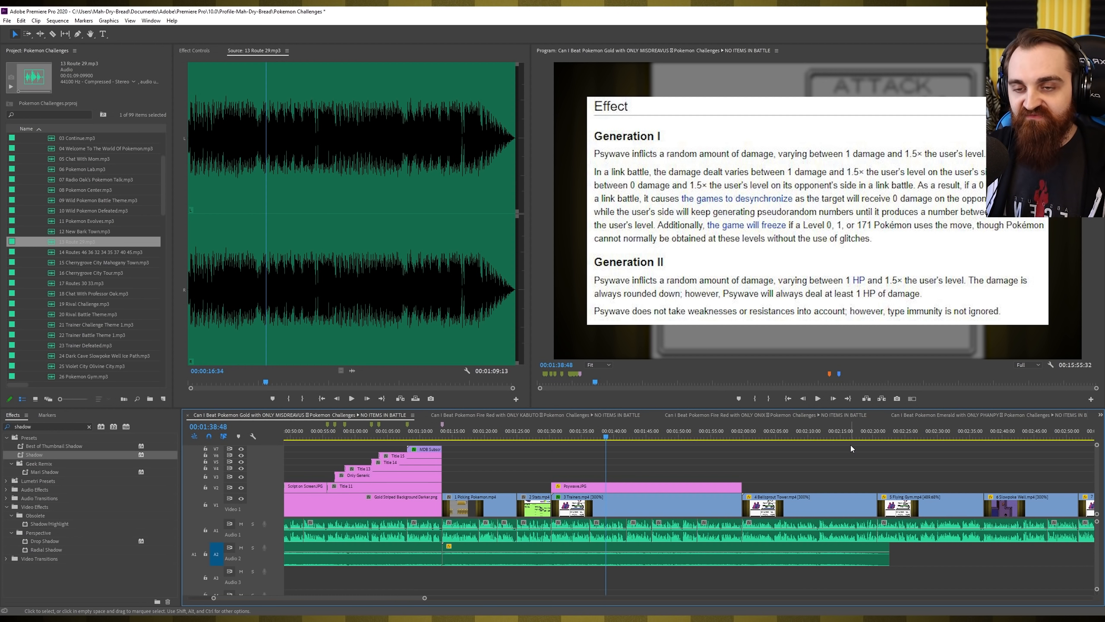
{"action": "key", "text": "space"}
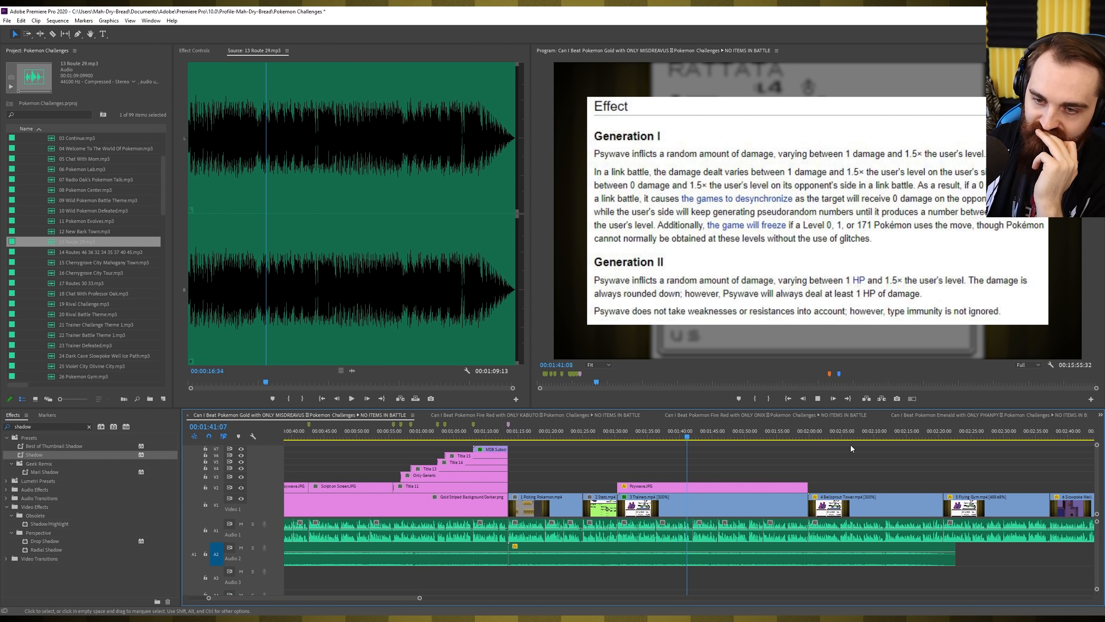
{"action": "key", "text": "space"}
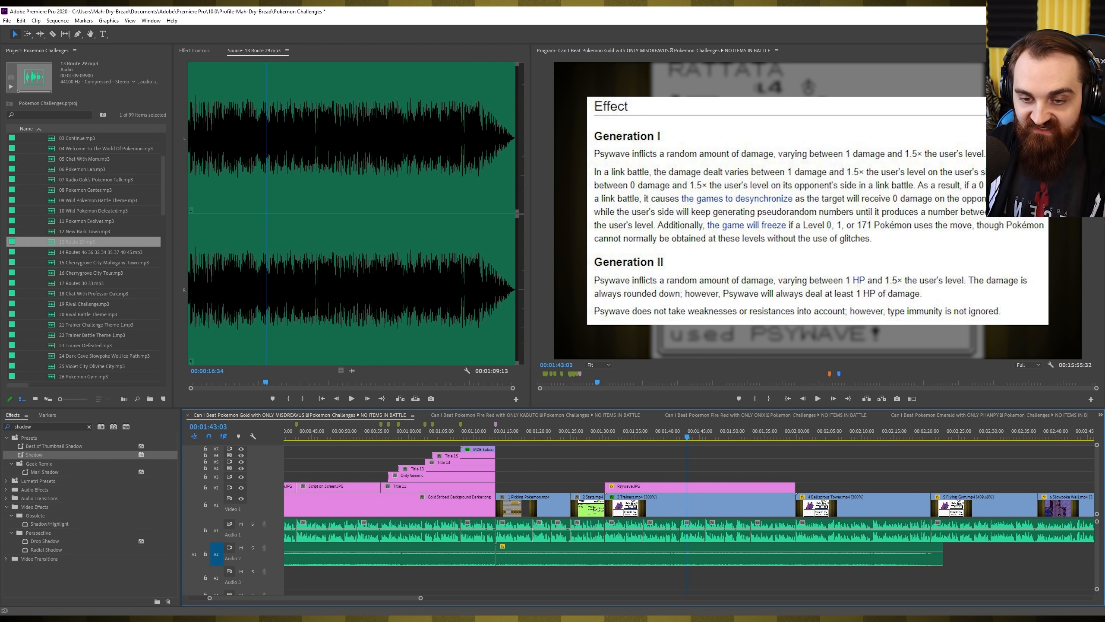
{"action": "left_click_drag", "start_coordinate": [986, 605], "coordinate": [999, 605]}
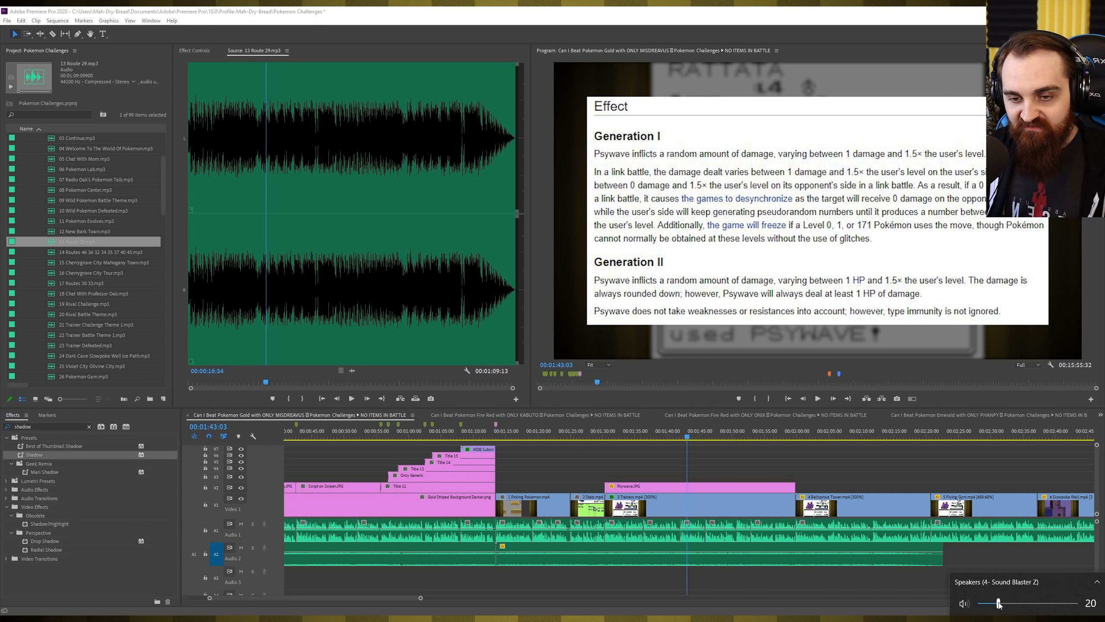
{"action": "left_click", "coordinate": [961, 471]}
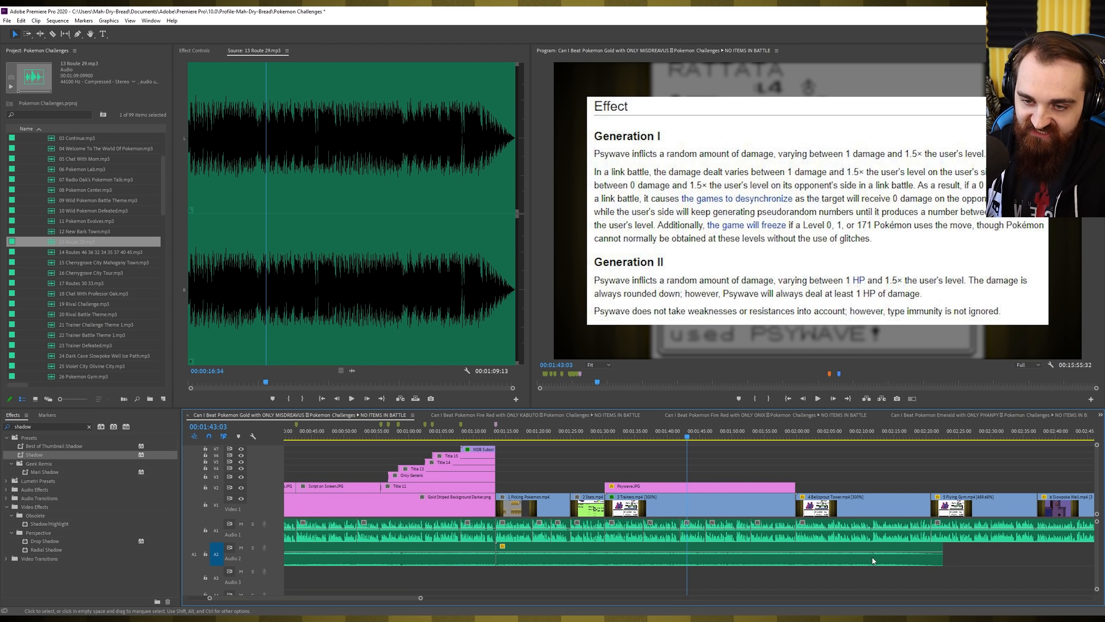
Cut 13 Route 29.mp3 on Audio 2 at the start of the Flying Gym clip and delete the remainder
{"action": "key", "text": "c"}
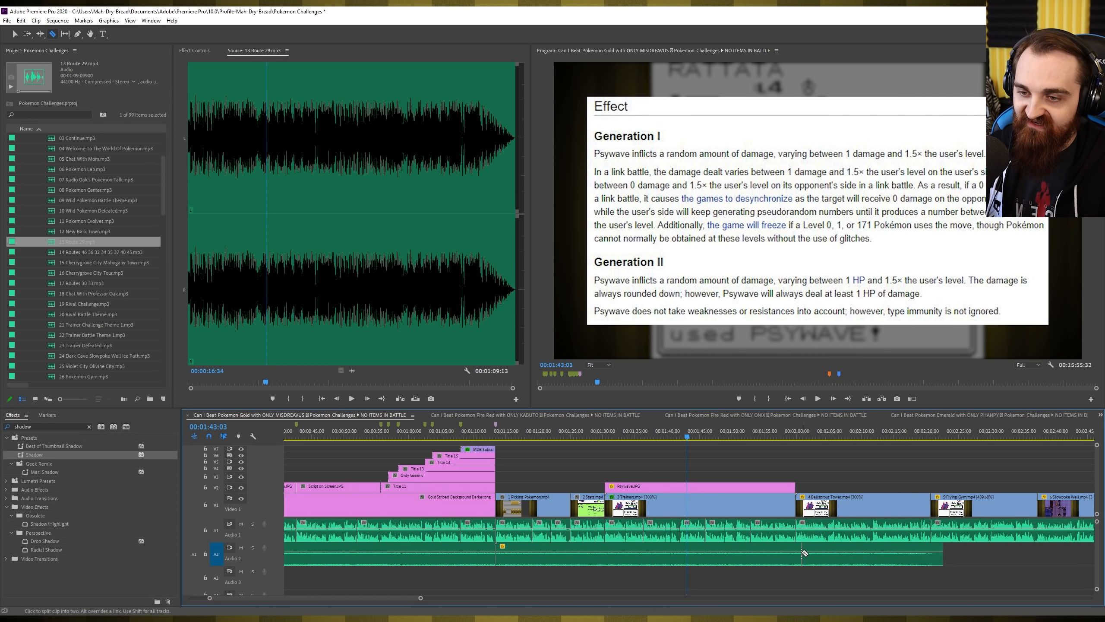
{"action": "left_click", "coordinate": [934, 546]}
{"action": "key", "text": "v"}
{"action": "left_click", "coordinate": [936, 549]}
{"action": "key", "text": "Down"}
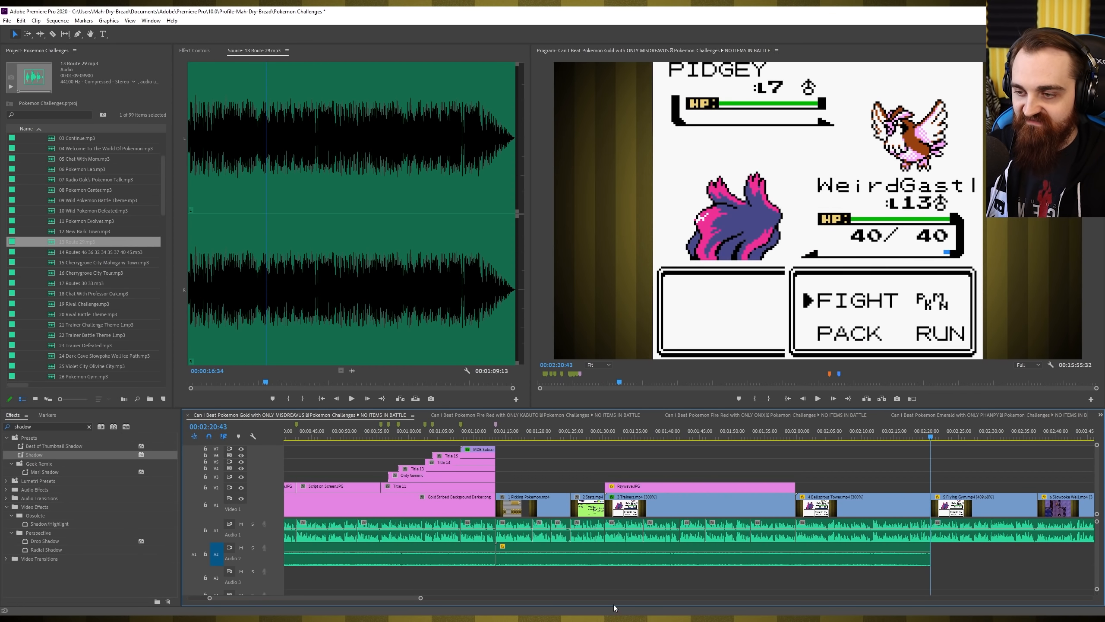
Place 26 Pokemon Gym.mp3 on Audio 2 directly after the Route 29 music and adjust its gain by -10 dB
{"action": "left_click_drag", "start_coordinate": [393, 598], "coordinate": [433, 592]}
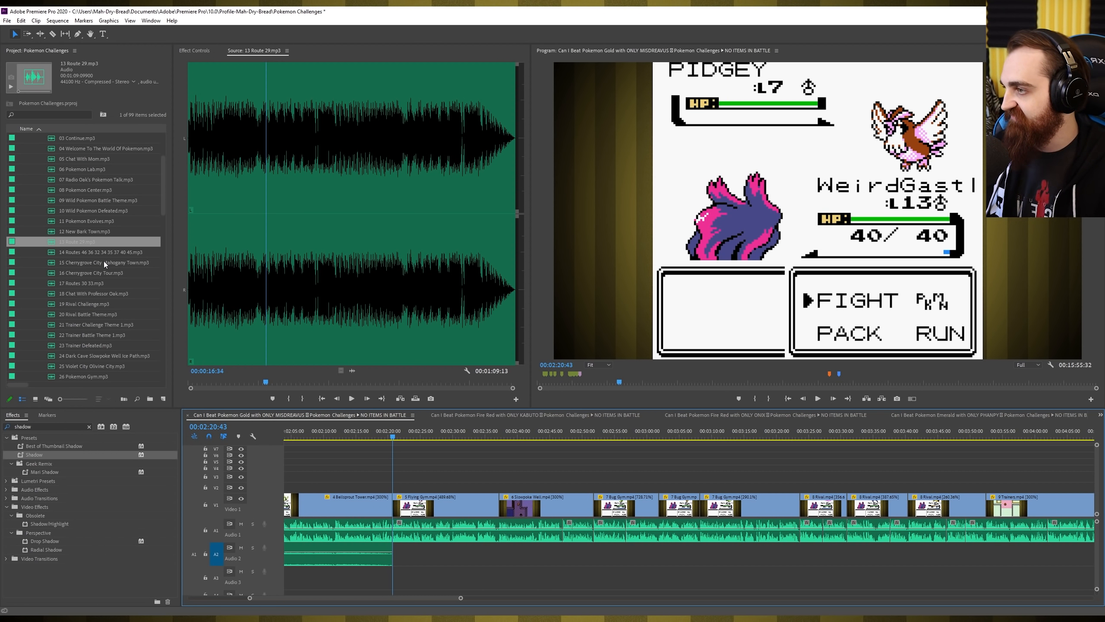
{"action": "scroll", "coordinate": [103, 261], "scroll_direction": "down", "scroll_amount": 3}
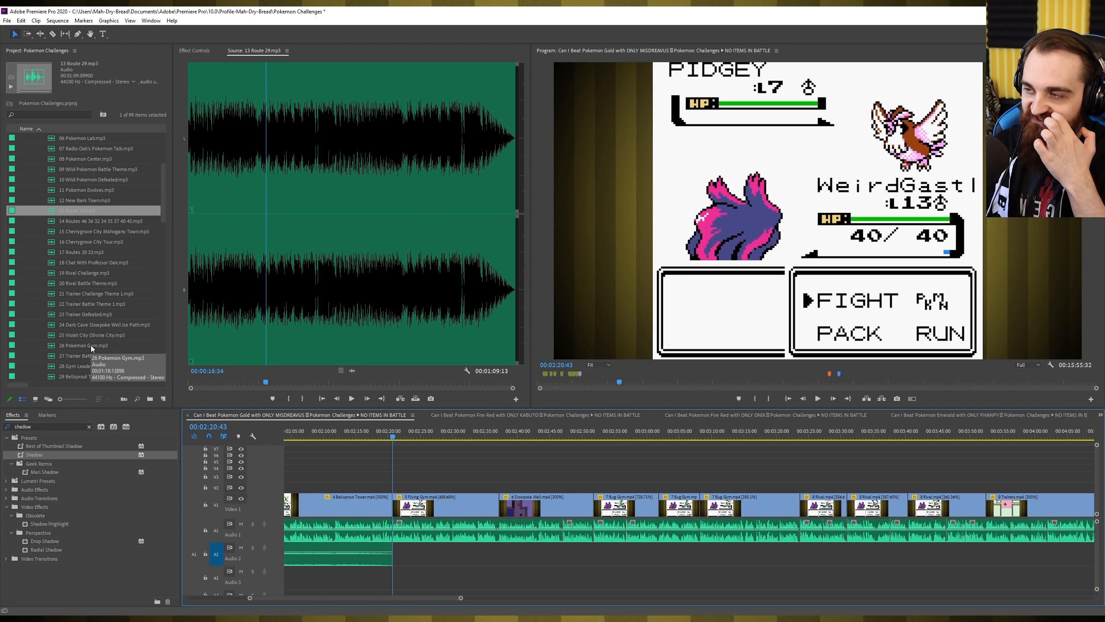
{"action": "left_click_drag", "start_coordinate": [91, 346], "coordinate": [405, 560]}
{"action": "right_click", "coordinate": [407, 560]}
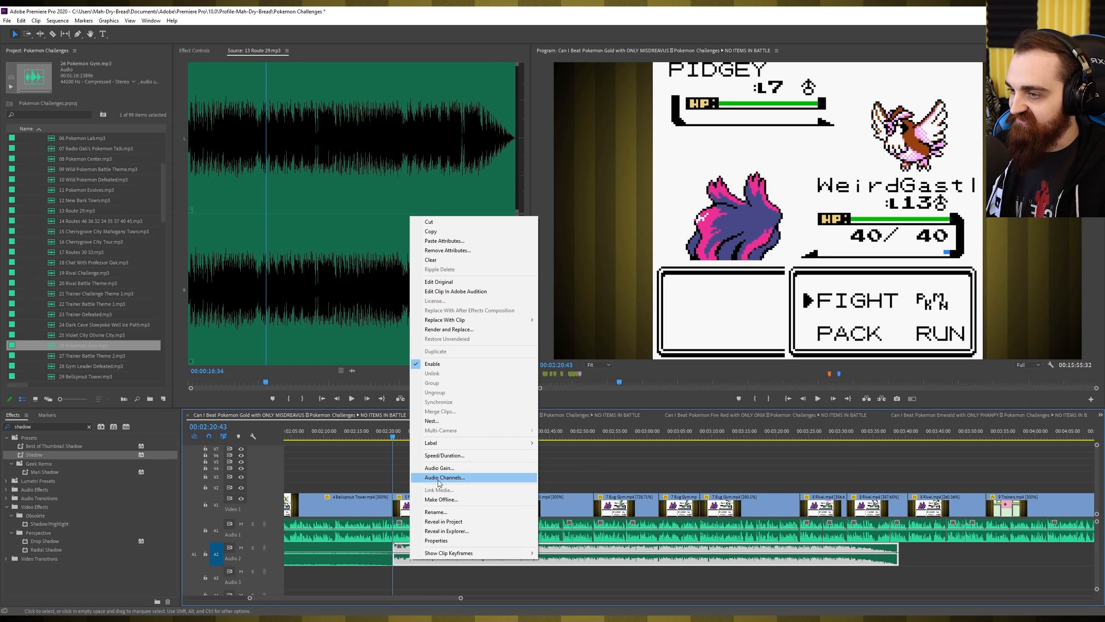
{"action": "left_click", "coordinate": [444, 468]}
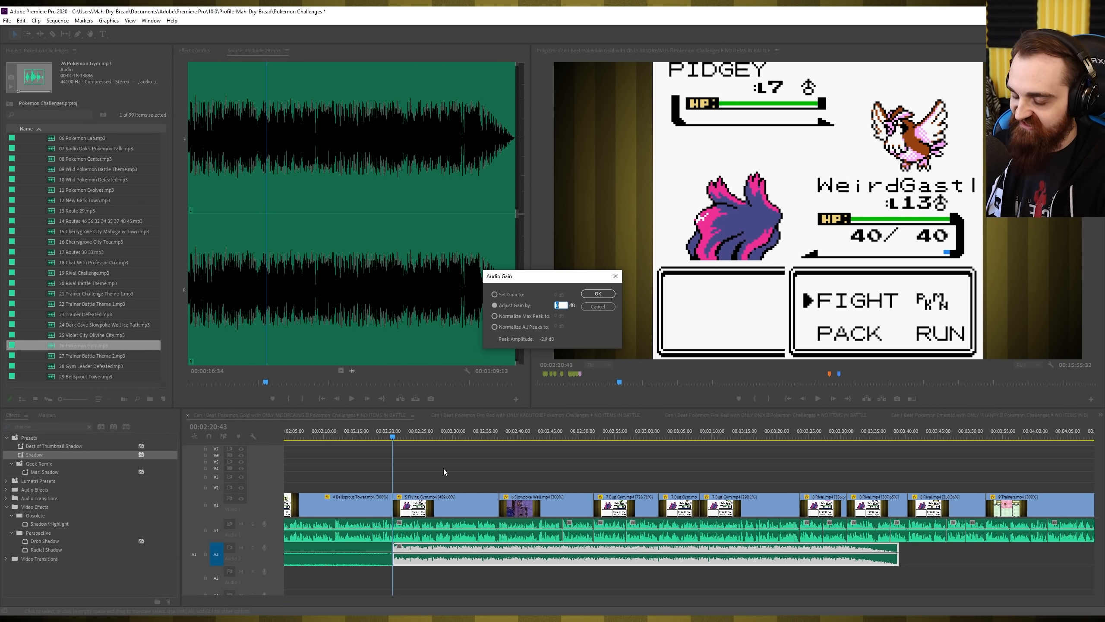
{"action": "type", "text": "-10"}
{"action": "key", "text": "Return"}
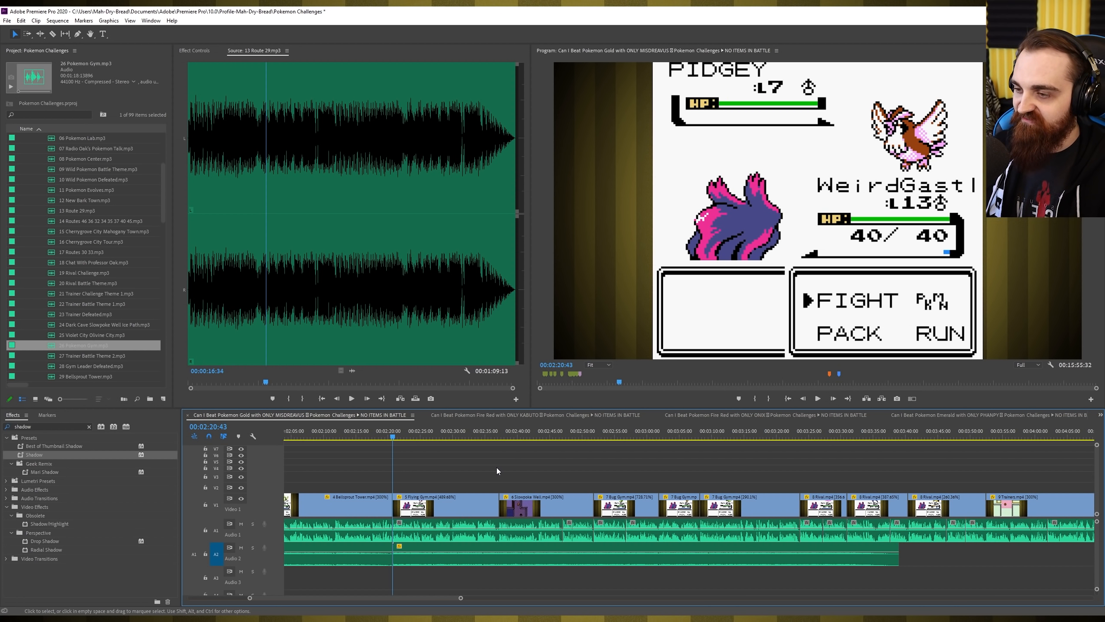
Add the default audio crossfade between the Route 29 and Pokemon Gym music and shorten it to well under a second
{"action": "key", "text": "ctrl+shift+d"}
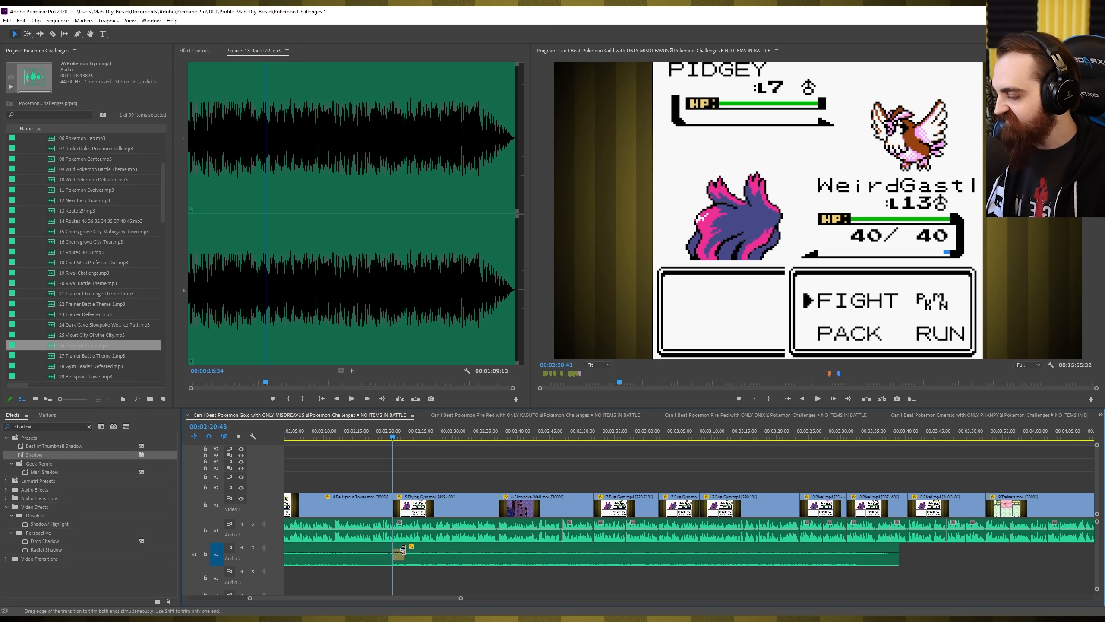
{"action": "scroll", "coordinate": [348, 532], "scroll_direction": "up", "scroll_amount": 5}
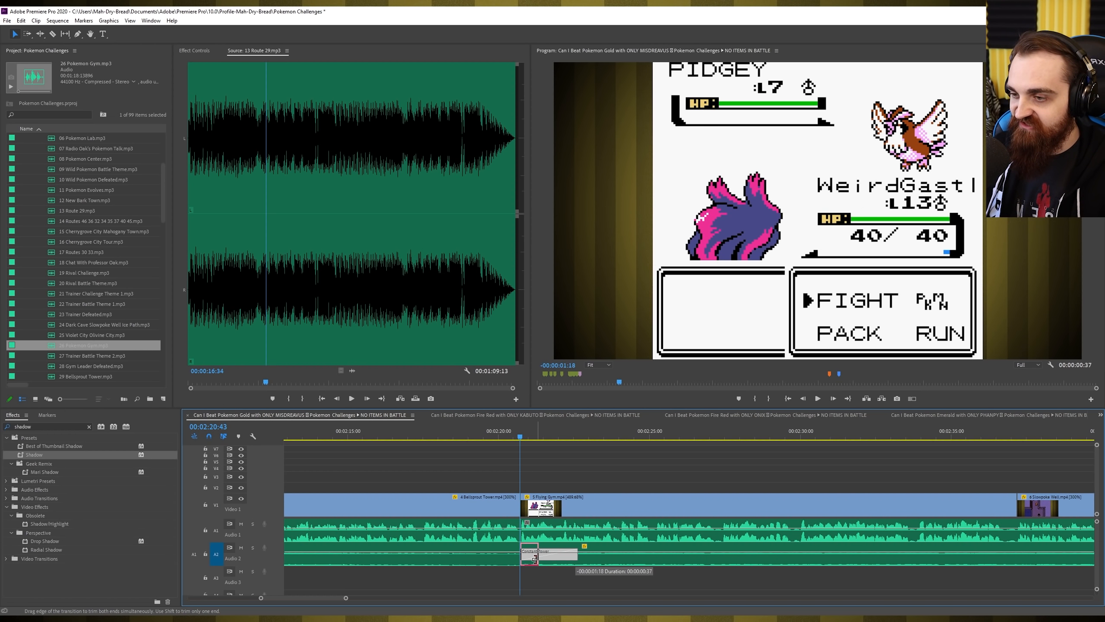
{"action": "left_click_drag", "start_coordinate": [527, 560], "coordinate": [526, 559]}
{"action": "left_click", "coordinate": [582, 485]}
{"action": "scroll", "coordinate": [659, 450], "scroll_direction": "down", "scroll_amount": 3}
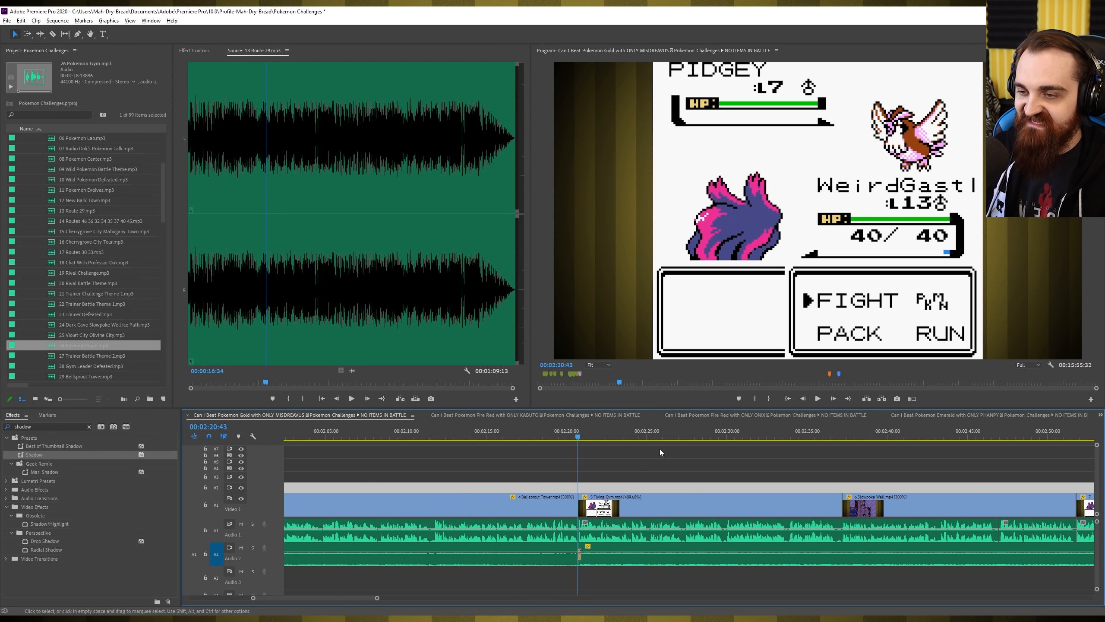
Play across the change from Route 29 to Pokemon Gym music to check the crossfade and loudness
{"action": "left_click", "coordinate": [594, 441]}
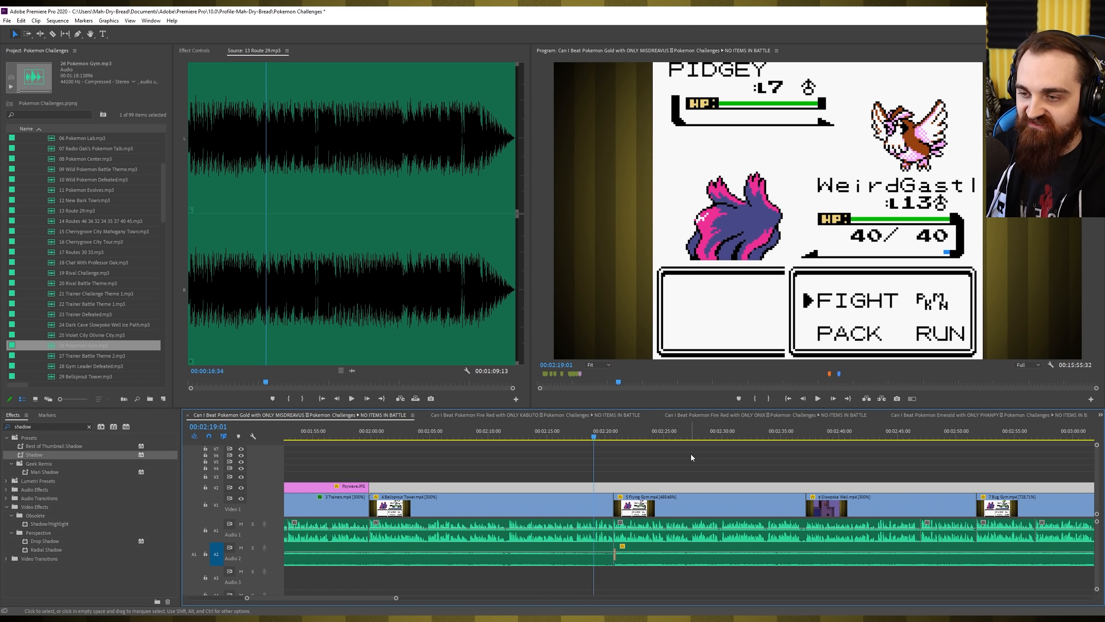
{"action": "left_click", "coordinate": [691, 455]}
{"action": "key", "text": "space"}
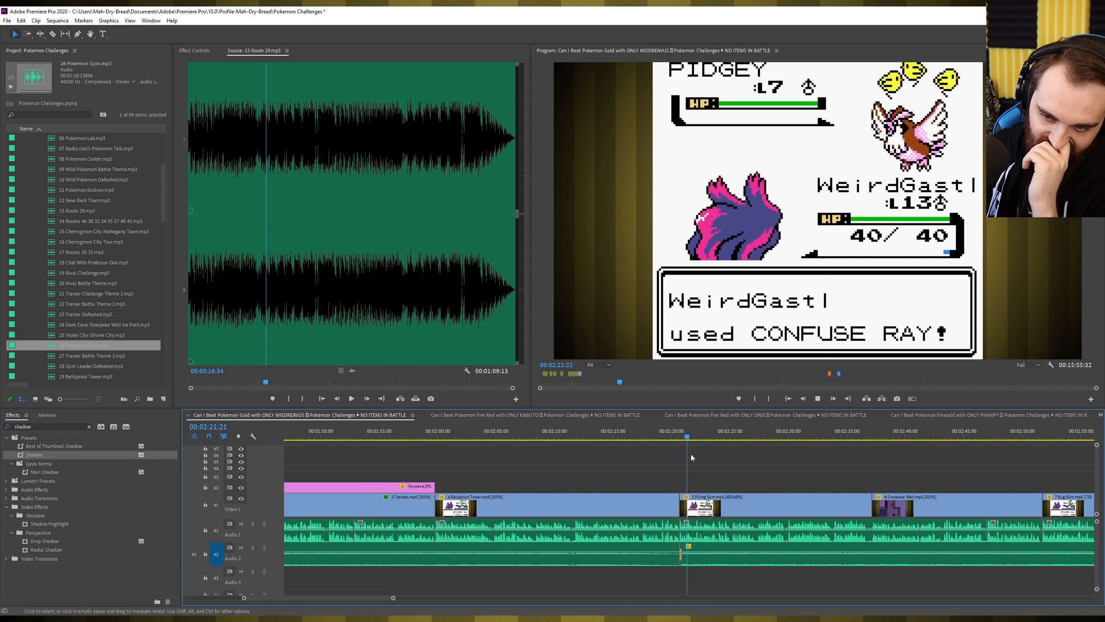
{"action": "key", "text": "space"}
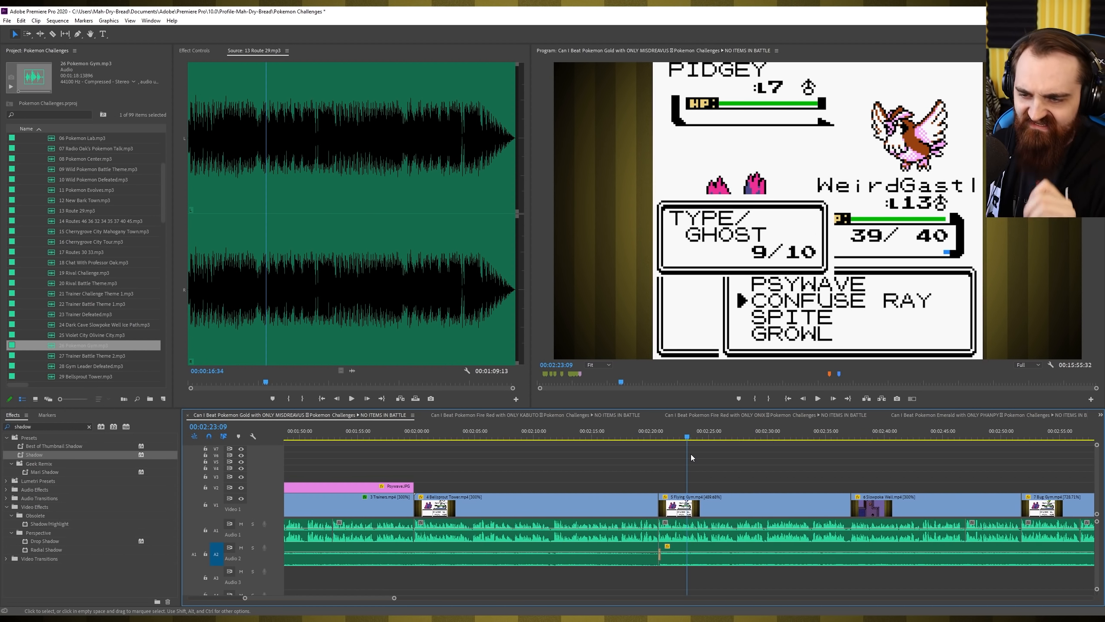
Fine-tune the gain of the Pokemon Gym music clip in two rounds, listening to the result in between
{"action": "right_click", "coordinate": [705, 560]}
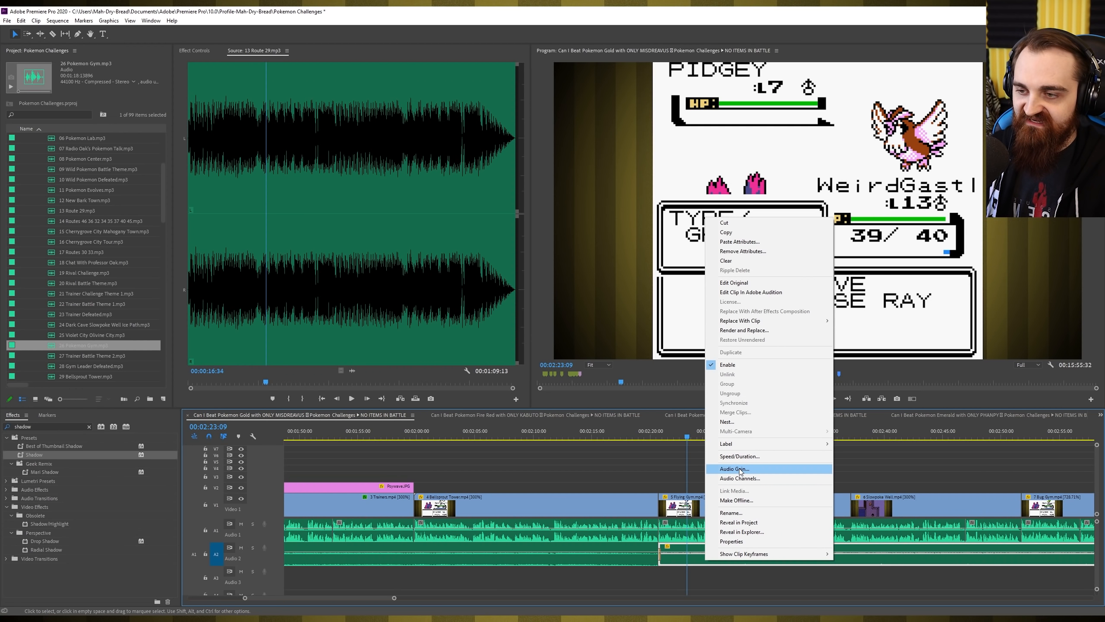
{"action": "left_click", "coordinate": [739, 470]}
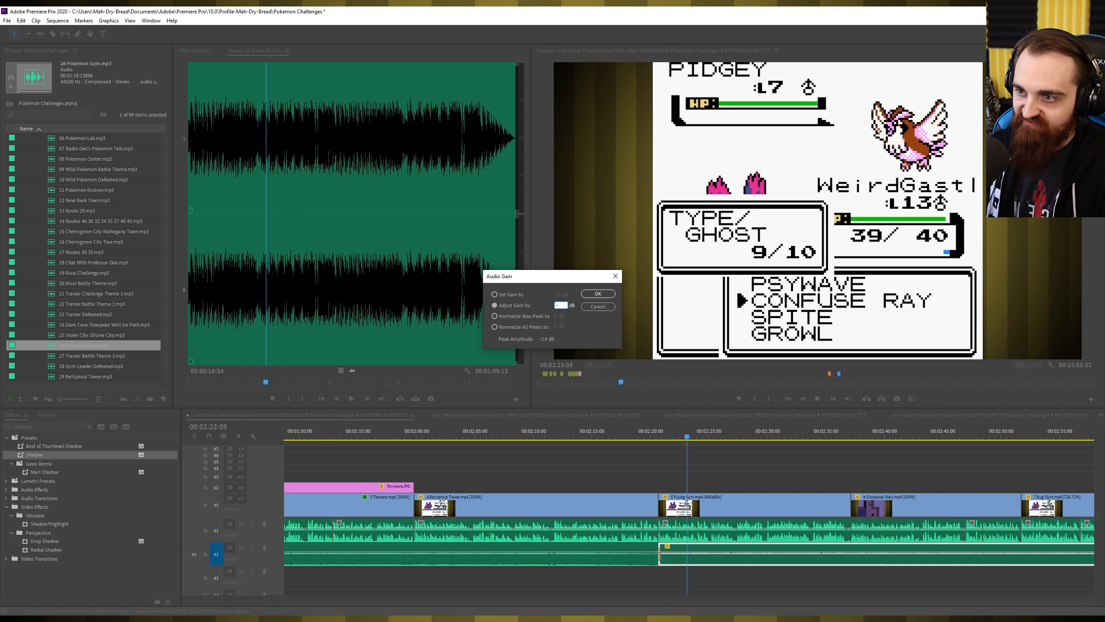
{"action": "key", "text": "Return"}
{"action": "key", "text": "space"}
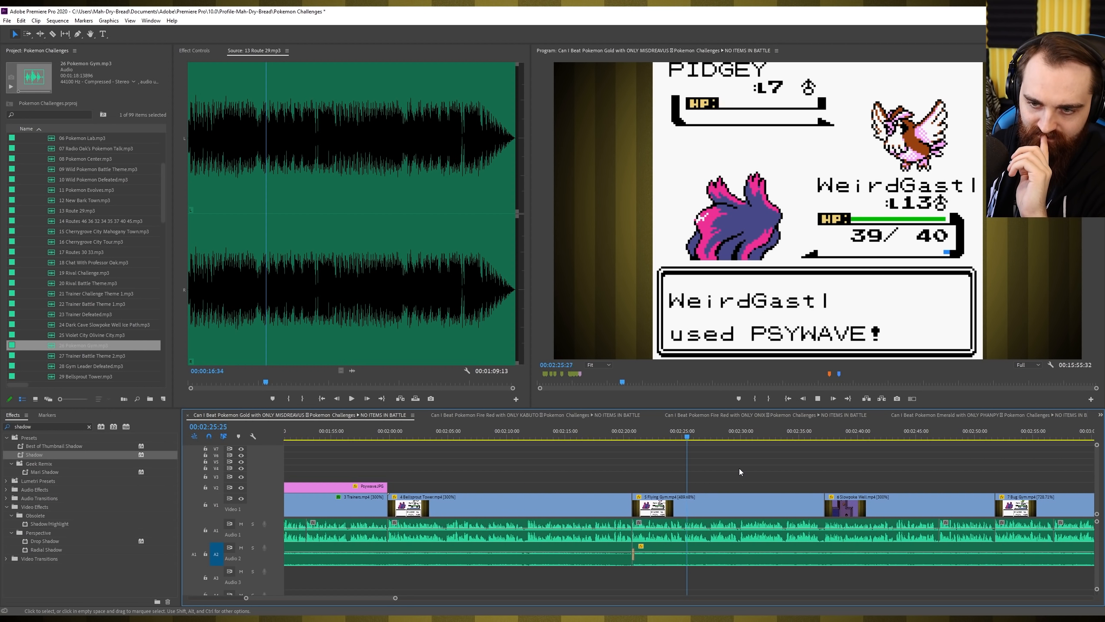
{"action": "key", "text": "space"}
{"action": "right_click", "coordinate": [718, 553]}
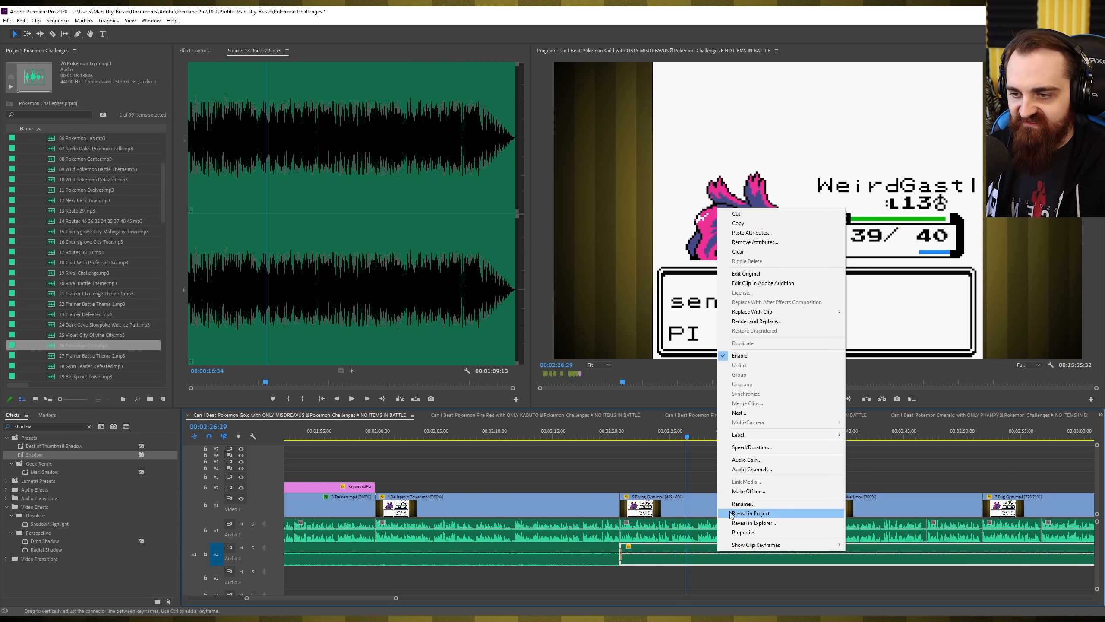
{"action": "left_click", "coordinate": [750, 461]}
{"action": "key", "text": "Return"}
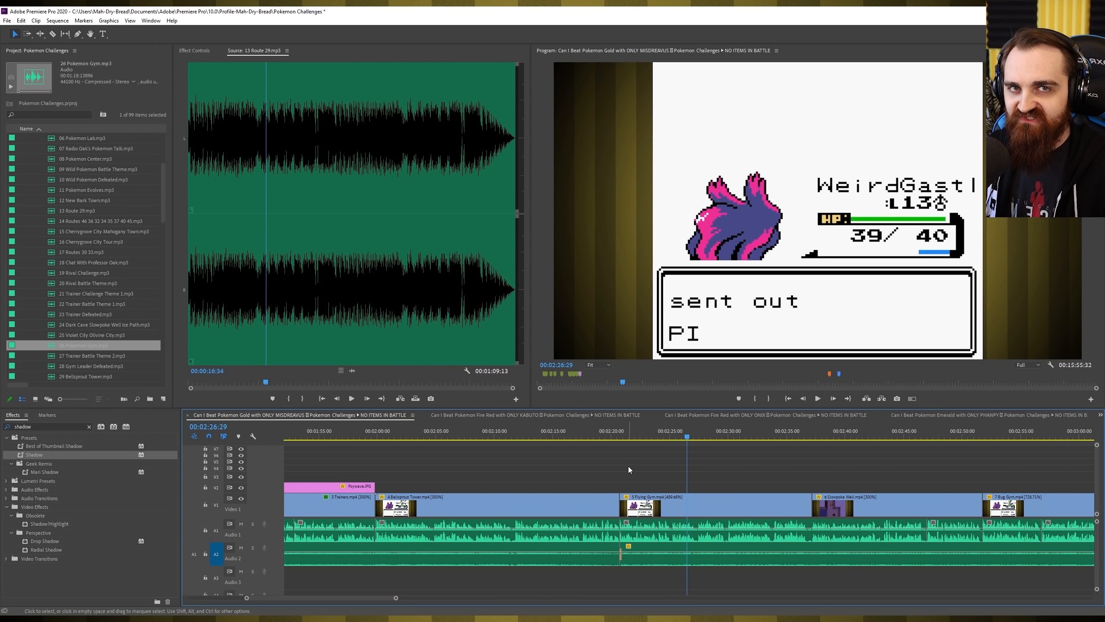
Replay the transition into the Pokemon Gym music from about 00:02:18:54 and save the project
{"action": "left_click", "coordinate": [597, 436]}
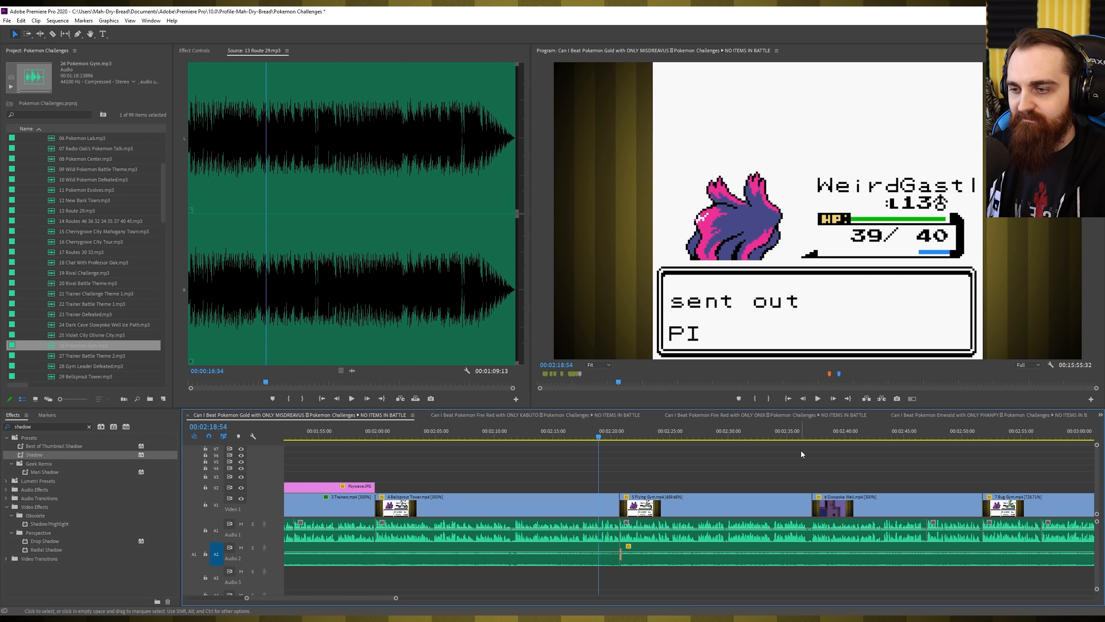
{"action": "key", "text": "space"}
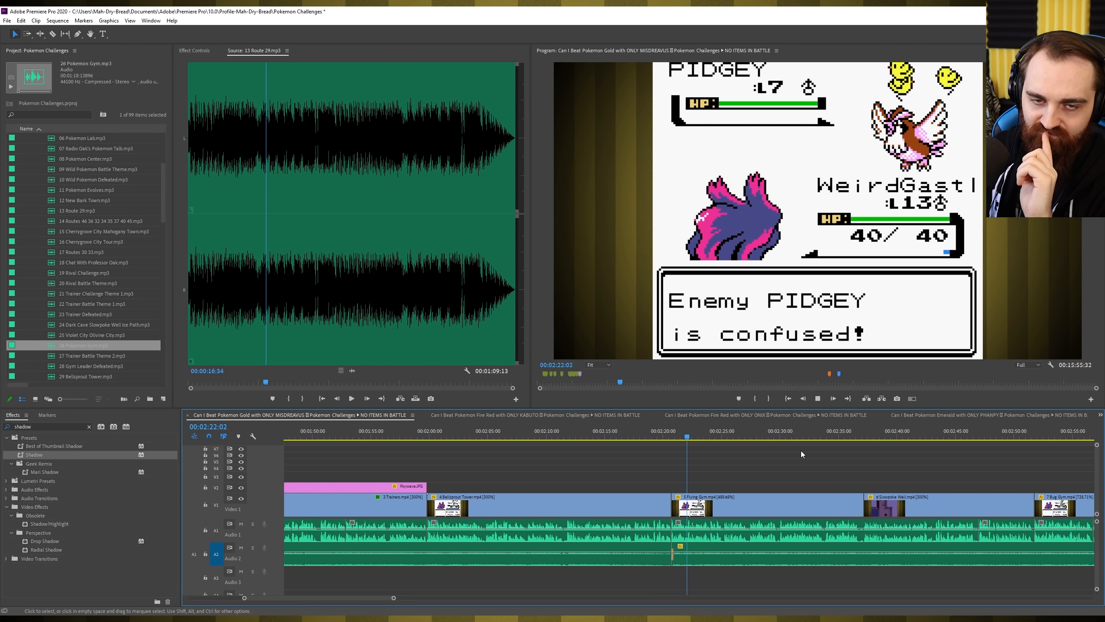
{"action": "key", "text": "ctrl+s"}
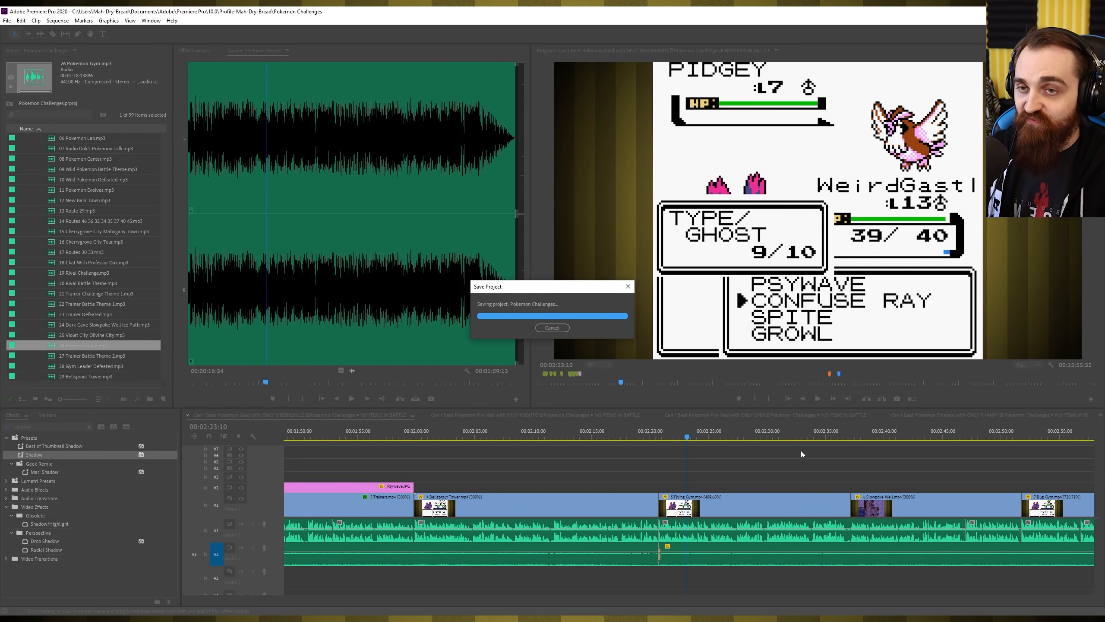
Cut the Pokemon Gym music at the start of the first Rival clip, 00:03:23:41, and delete the remainder
{"action": "left_click_drag", "start_coordinate": [367, 598], "coordinate": [399, 603]}
{"action": "key", "text": "Down"}
{"action": "key", "text": "ctrl+k"}
{"action": "left_click", "coordinate": [647, 562]}
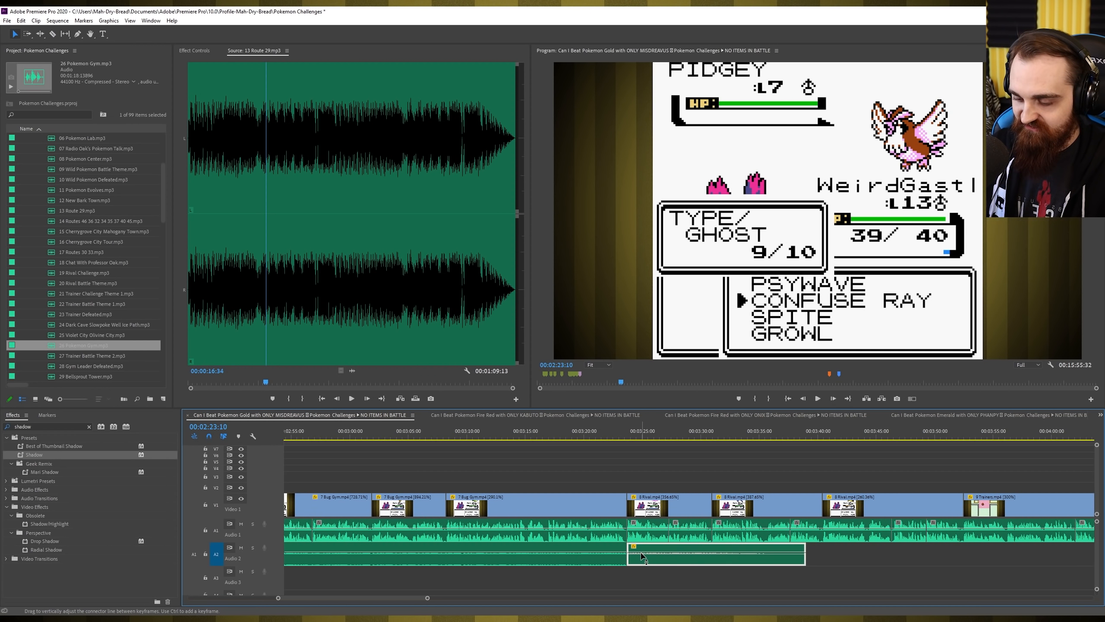
{"action": "key", "text": "Delete"}
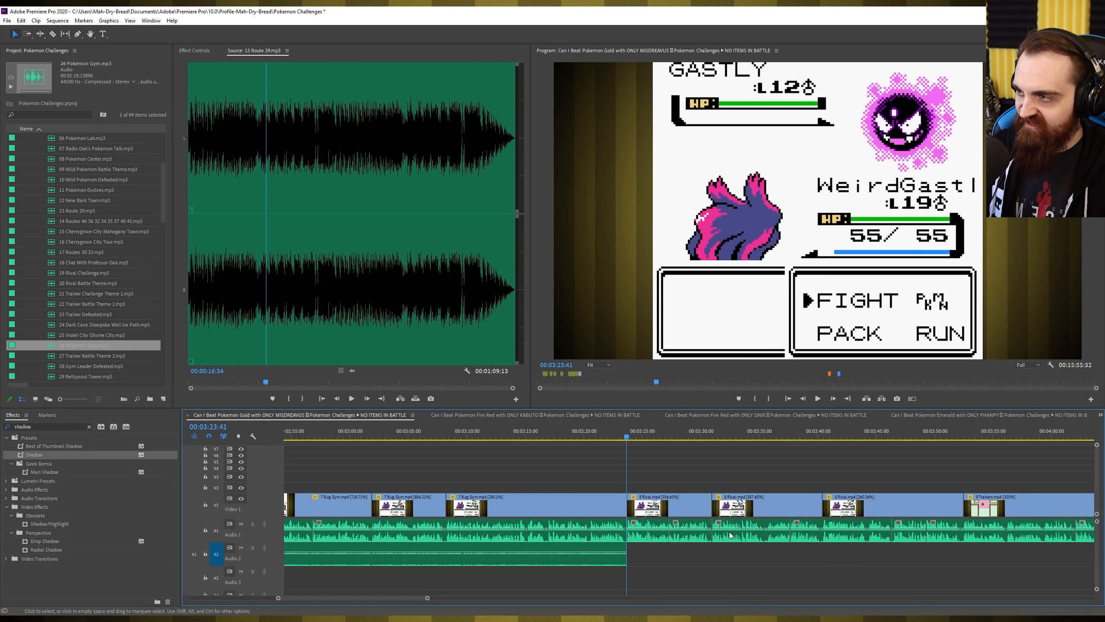
Place 22 Trainer Battle Theme 1.mp3 on Audio 2 at 00:03:23:41 and add the default audio crossfade at its start
{"action": "scroll", "coordinate": [729, 532], "scroll_direction": "down", "scroll_amount": 1}
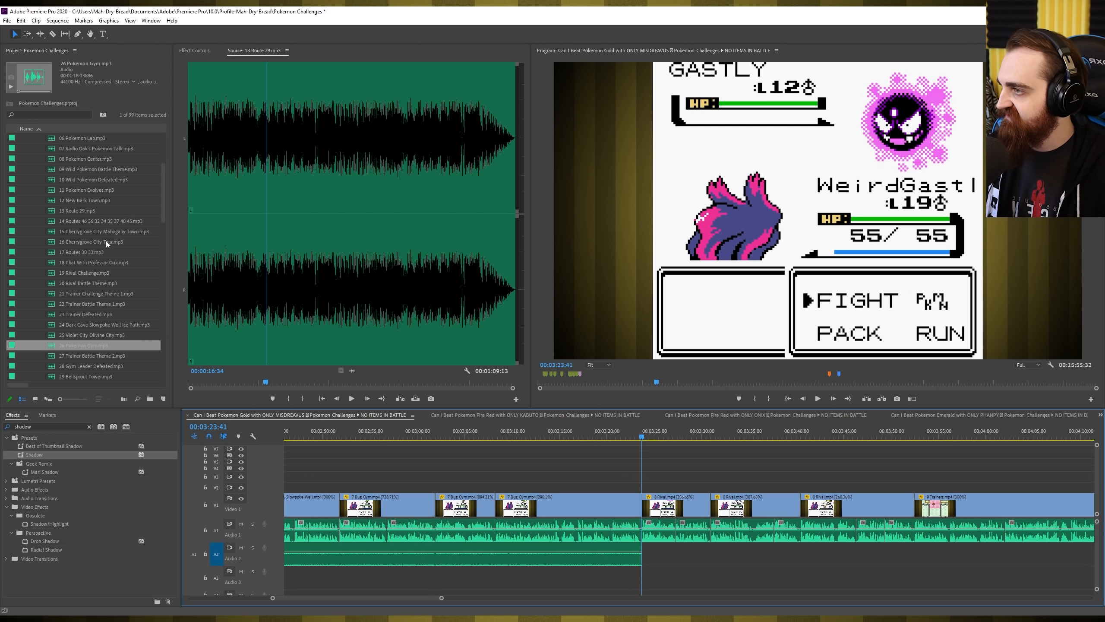
{"action": "left_click", "coordinate": [103, 304]}
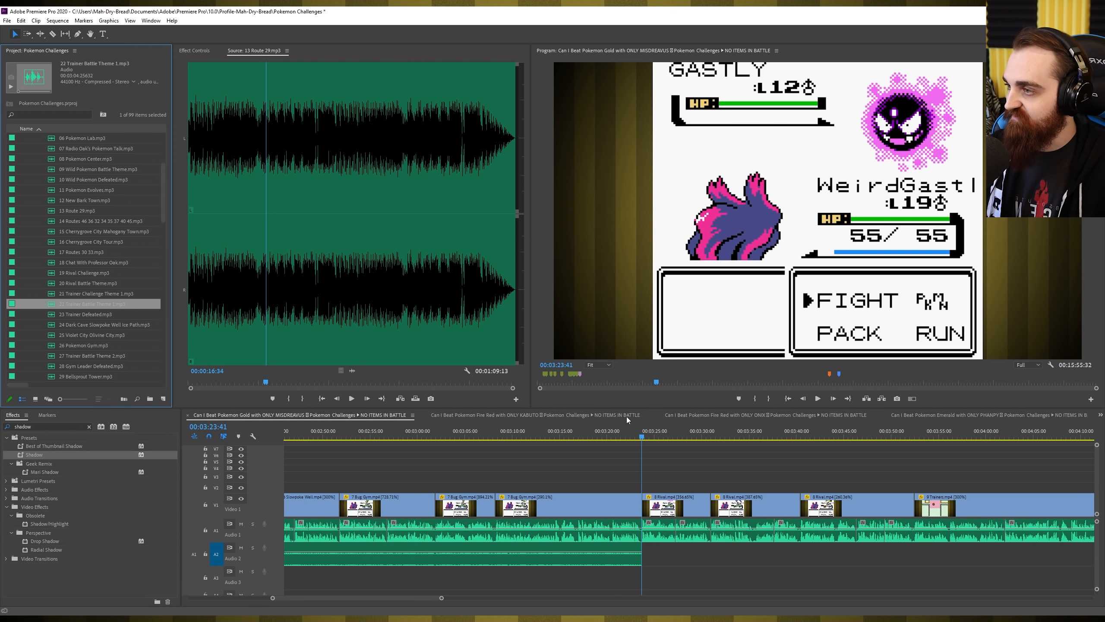
{"action": "key", "text": "."}
{"action": "left_click", "coordinate": [659, 564]}
{"action": "key", "text": "ctrl+shift+d"}
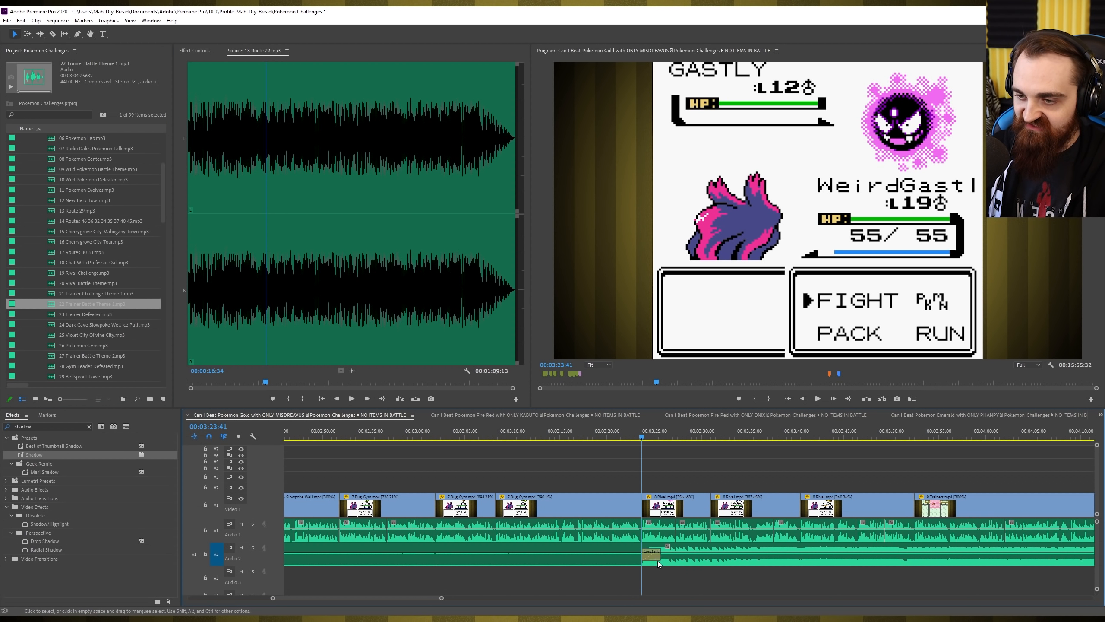
Lower the gain of the Trainer Battle Theme 1 clip by 20 dB and play back the transition into it
{"action": "right_click", "coordinate": [677, 554]}
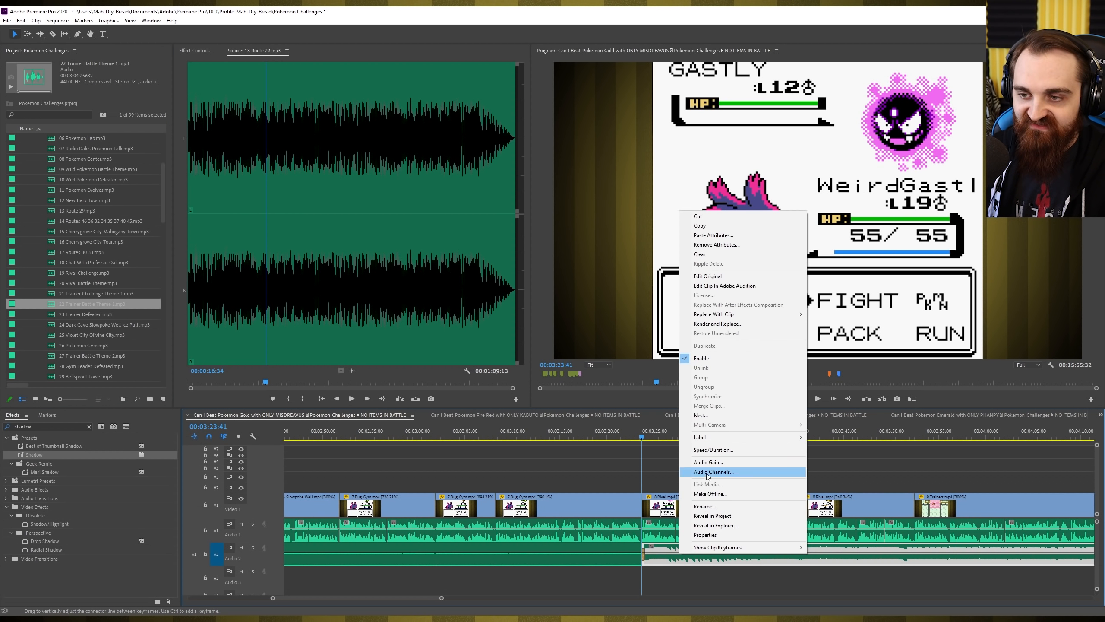
{"action": "left_click", "coordinate": [707, 472]}
{"action": "key", "text": "Escape"}
{"action": "right_click", "coordinate": [685, 551]}
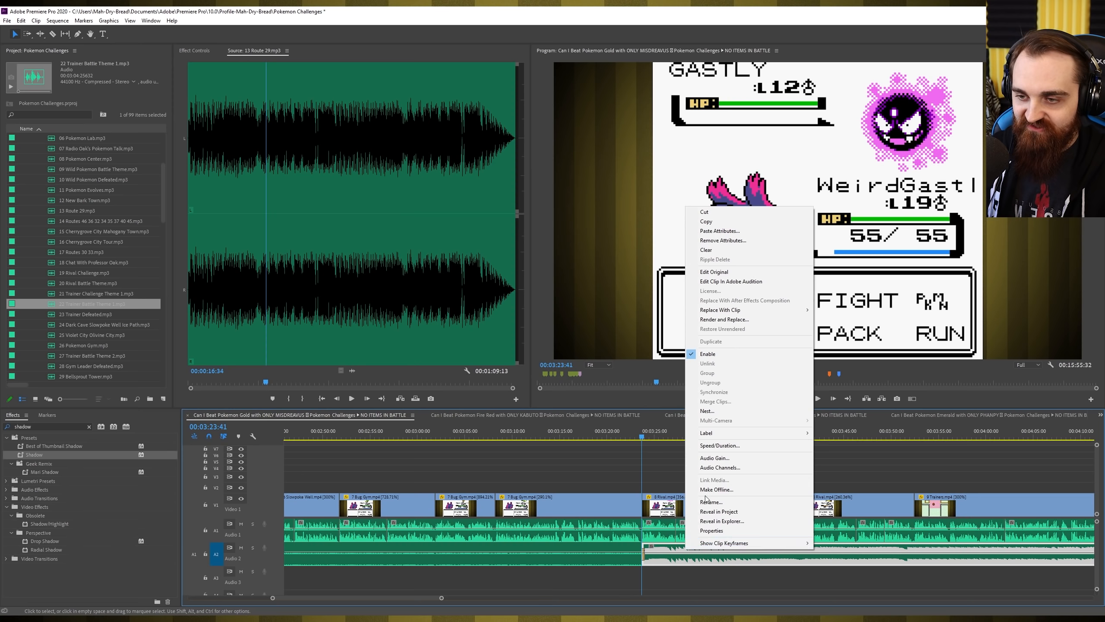
{"action": "left_click", "coordinate": [713, 459]}
{"action": "type", "text": "-20"}
{"action": "key", "text": "Return"}
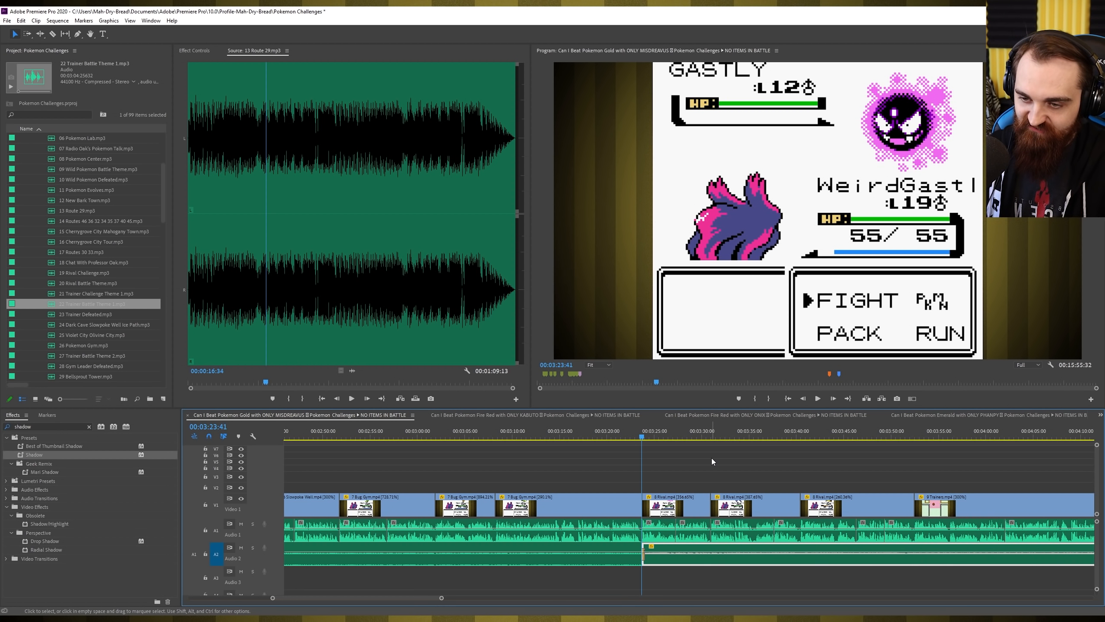
{"action": "left_click", "coordinate": [712, 459]}
{"action": "left_click", "coordinate": [633, 436]}
{"action": "key", "text": "space"}
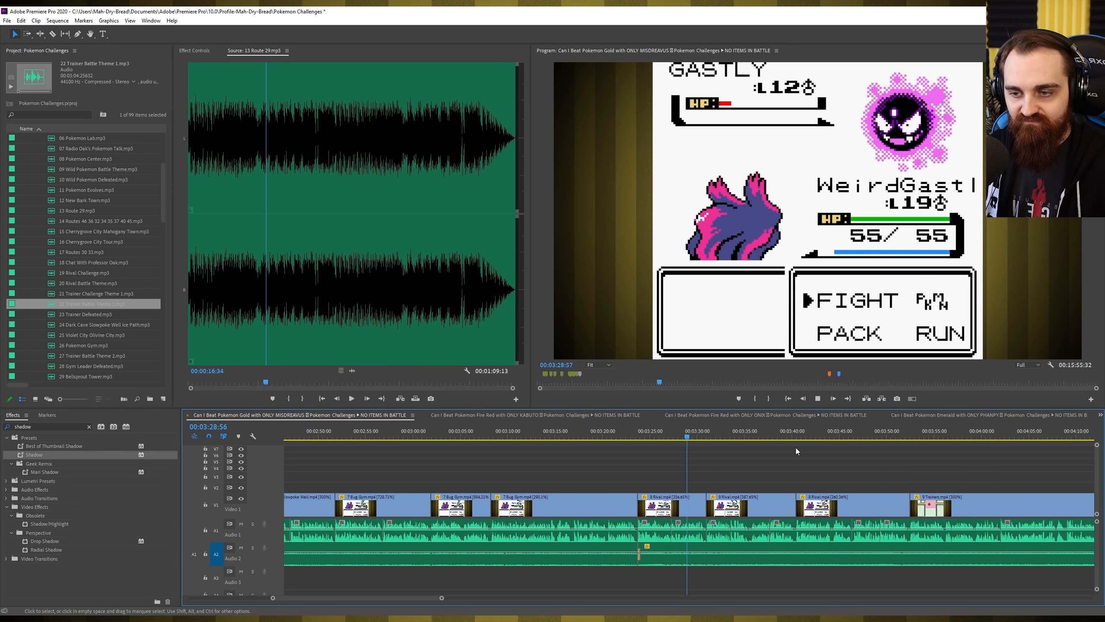
Fine-tune the gain of the Trainer Battle Theme 1 clip by ear and save the project
{"action": "right_click", "coordinate": [749, 559]}
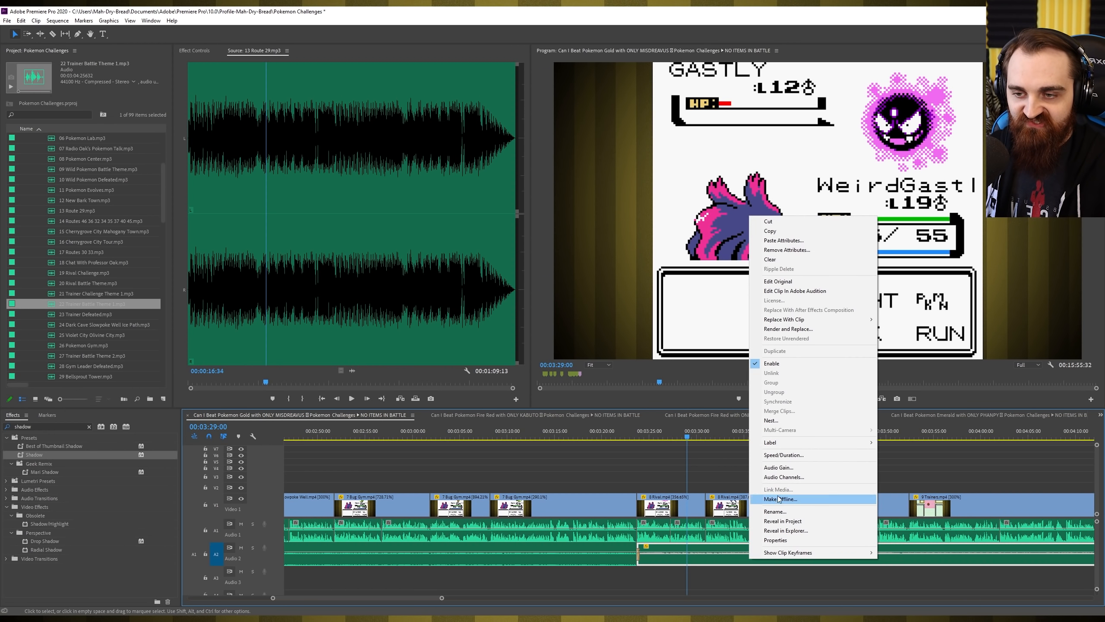
{"action": "left_click", "coordinate": [778, 466]}
{"action": "key", "text": "Return"}
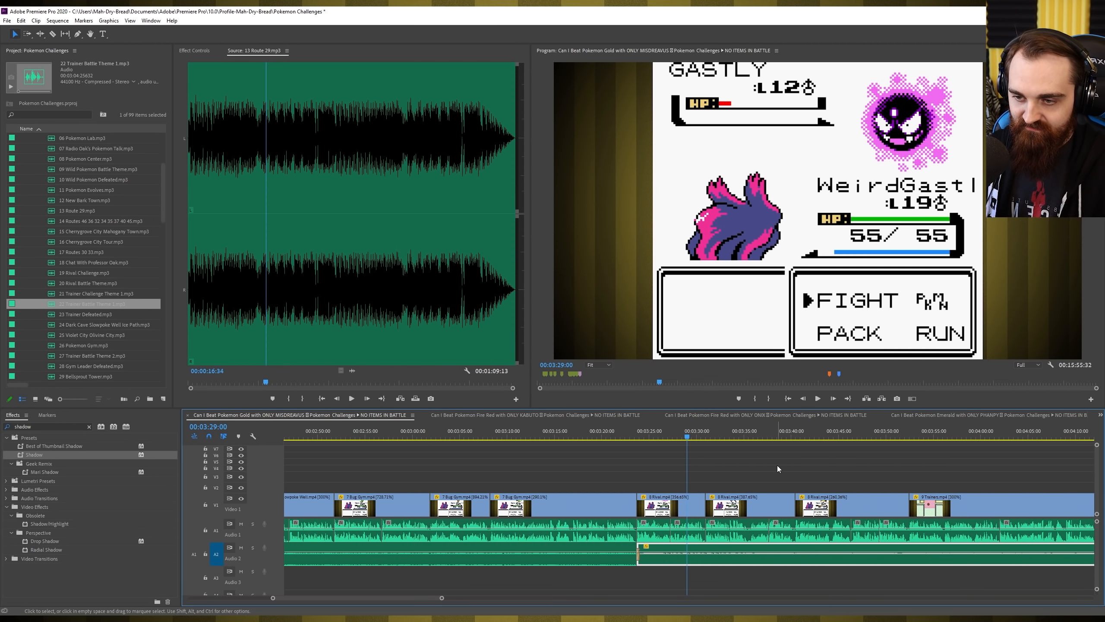
{"action": "key", "text": "space"}
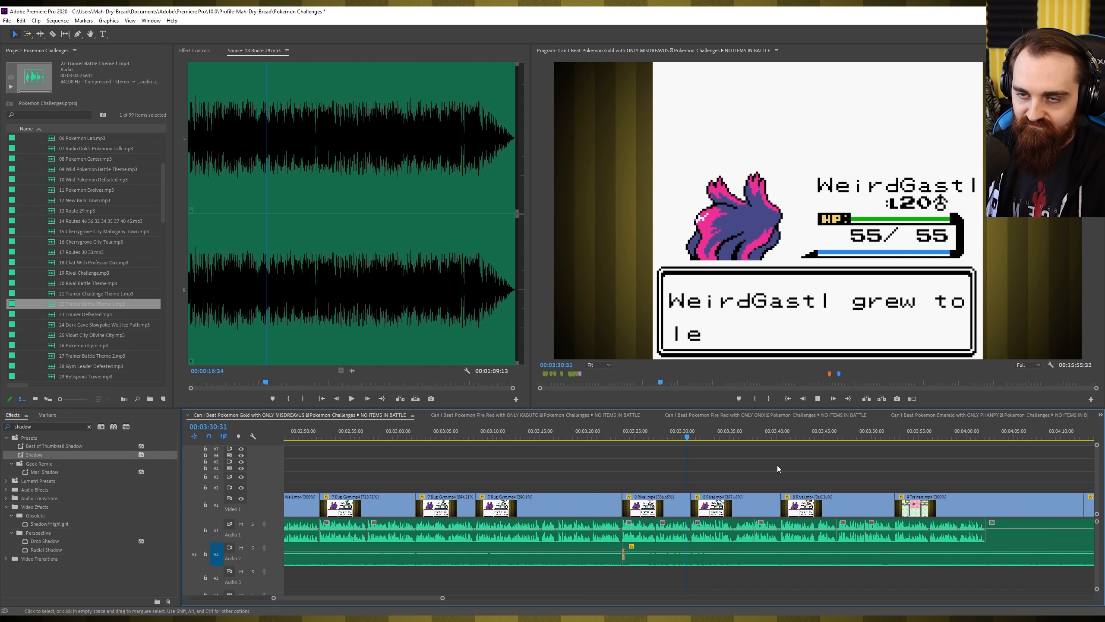
{"action": "key", "text": "ctrl+s"}
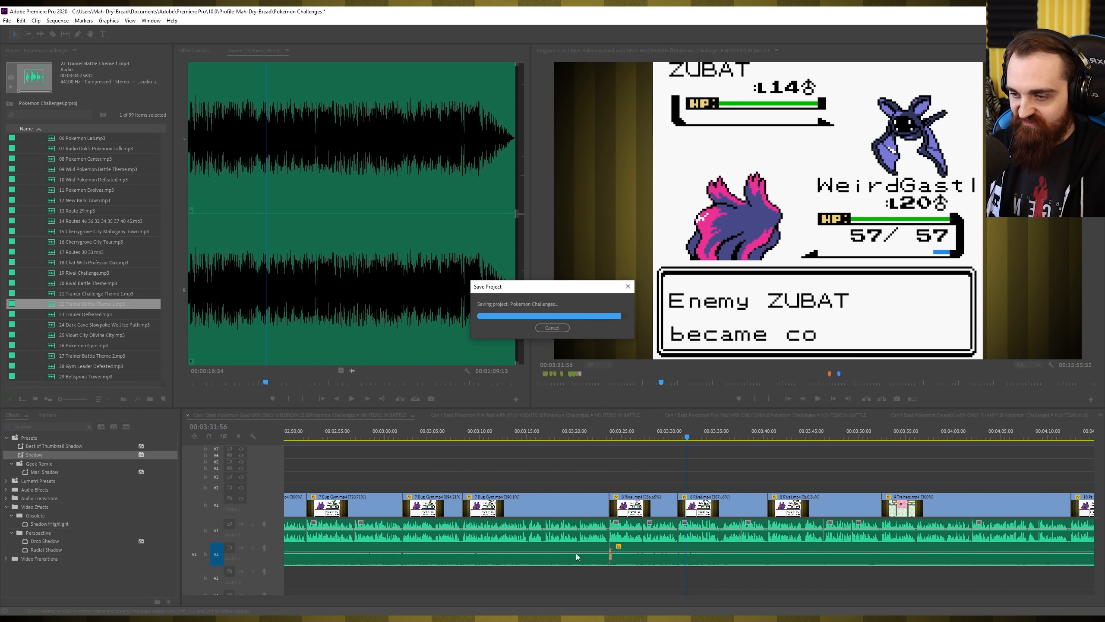
{"action": "left_click_drag", "start_coordinate": [424, 599], "coordinate": [615, 502]}
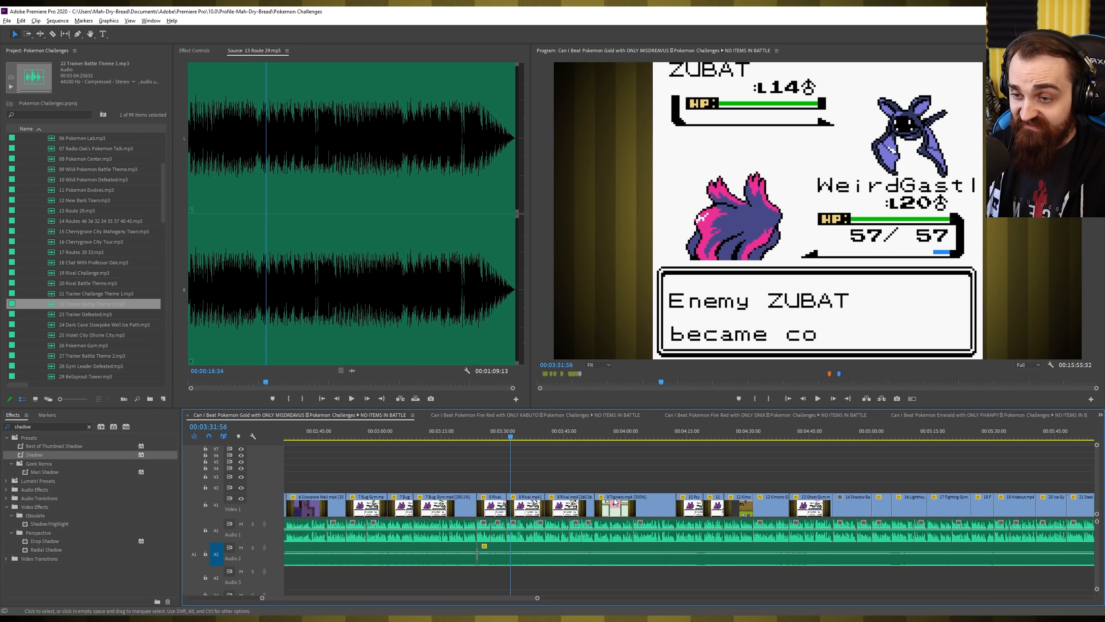
{"action": "scroll", "coordinate": [615, 502], "scroll_direction": "down", "scroll_amount": 3}
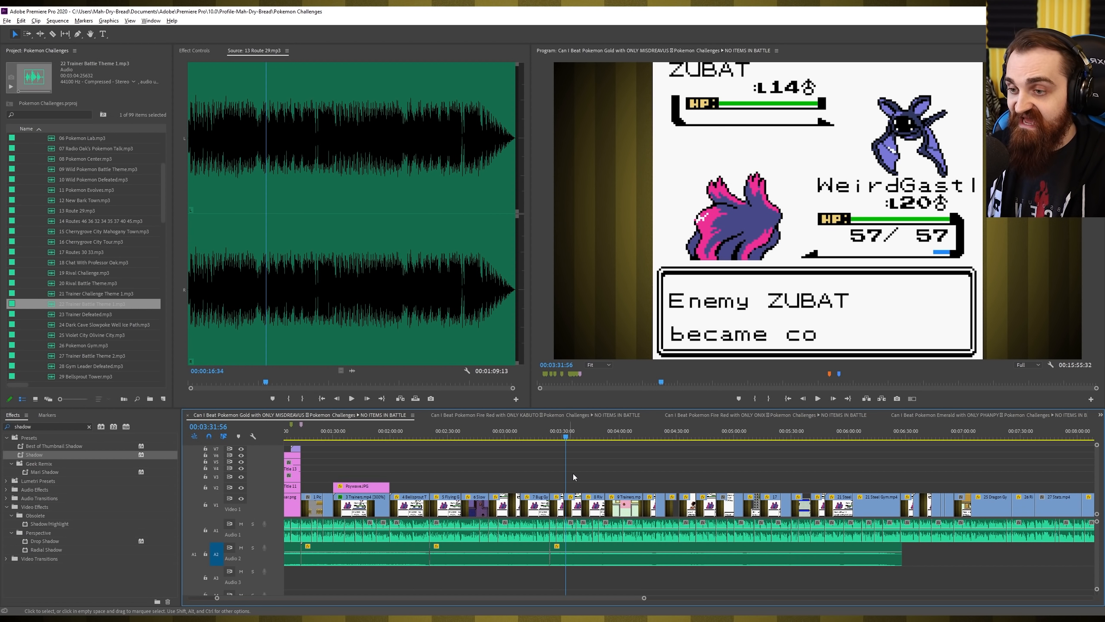
{"action": "scroll", "coordinate": [573, 474], "scroll_direction": "down", "scroll_amount": 1}
{"action": "scroll", "coordinate": [371, 475], "scroll_direction": "up", "scroll_amount": 3}
{"action": "scroll", "coordinate": [394, 480], "scroll_direction": "right", "scroll_amount": 3}
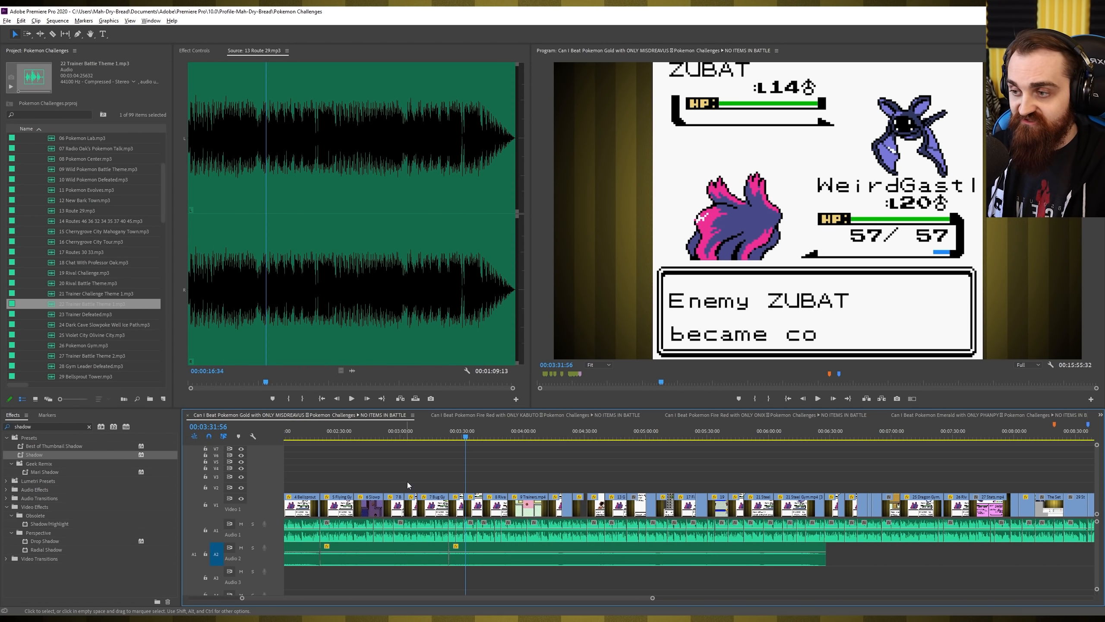
{"action": "scroll", "coordinate": [408, 482], "scroll_direction": "up", "scroll_amount": 2}
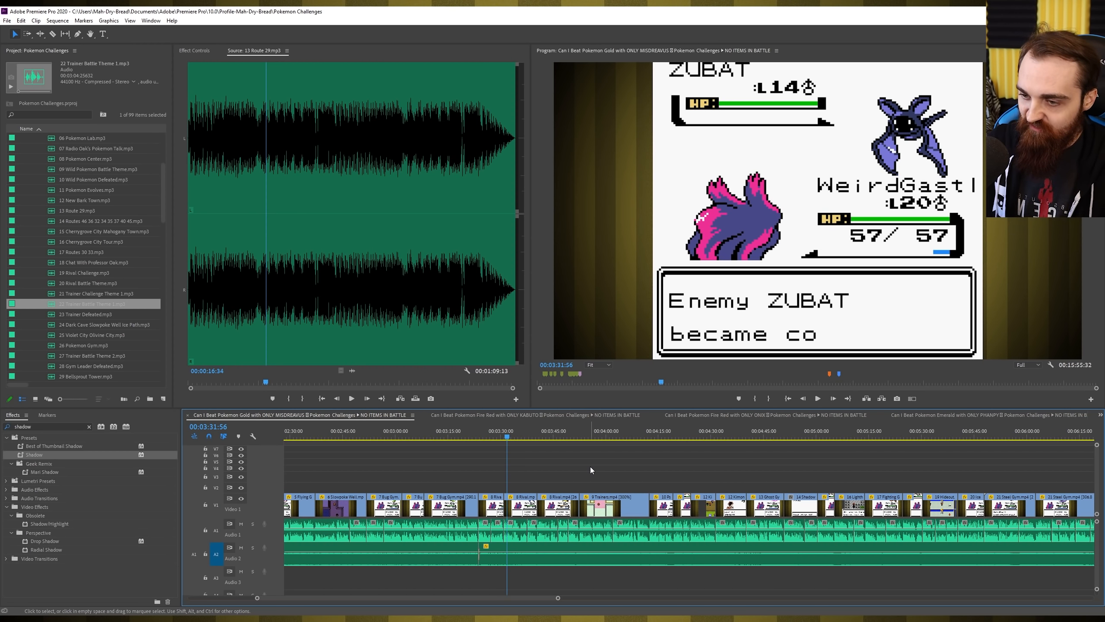
Open the export settings for the Misdreavus sequence and choose the For YouTube preset with the H.264 format
{"action": "key", "text": "ctrl+m"}
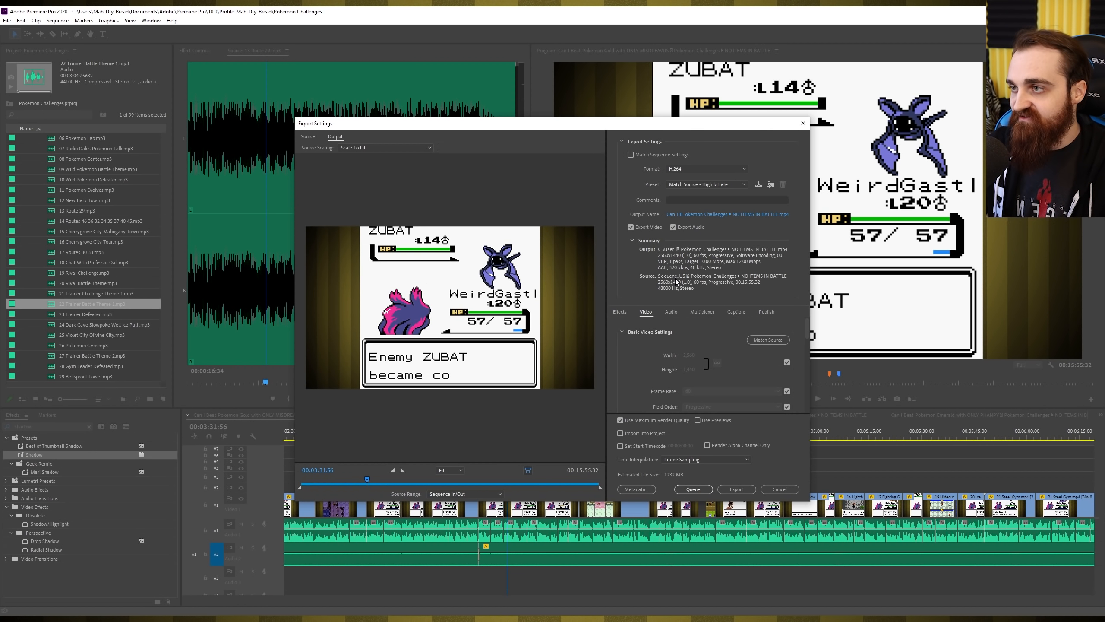
{"action": "left_click", "coordinate": [688, 185]}
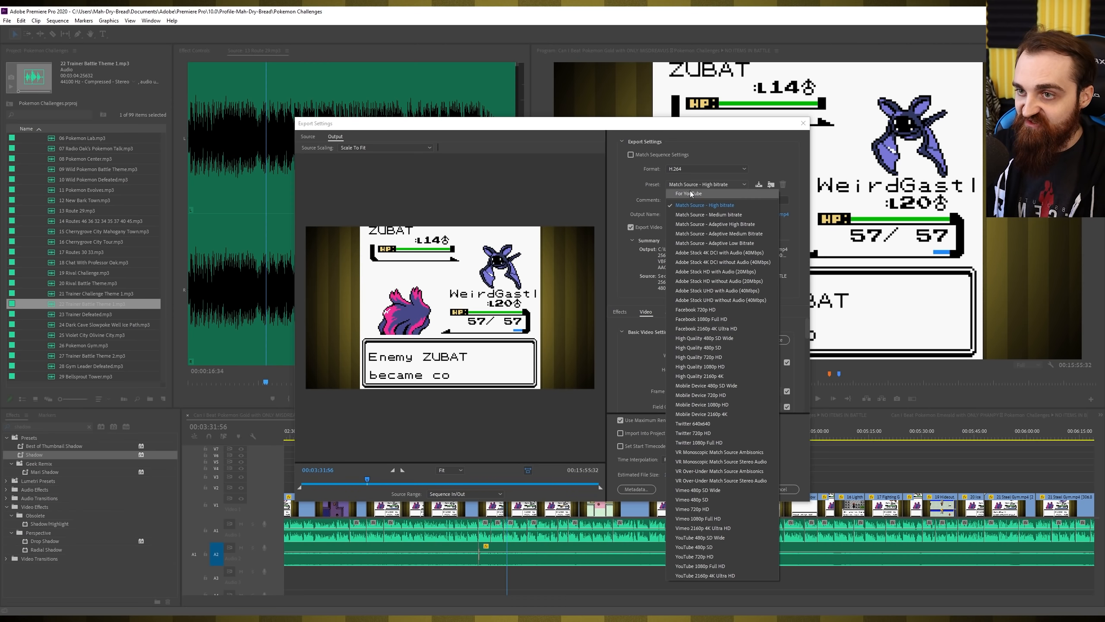
{"action": "left_click", "coordinate": [690, 193]}
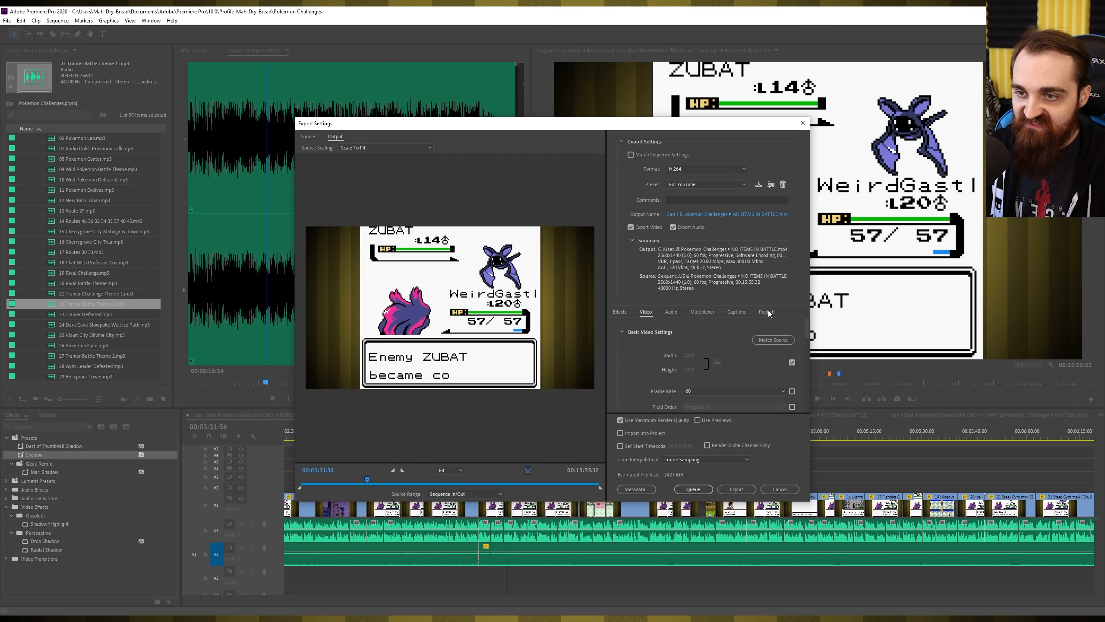
Review the export's audio format and video settings, including frame rate, encoding profile and level, bitrate and advanced options
{"action": "left_click", "coordinate": [672, 312]}
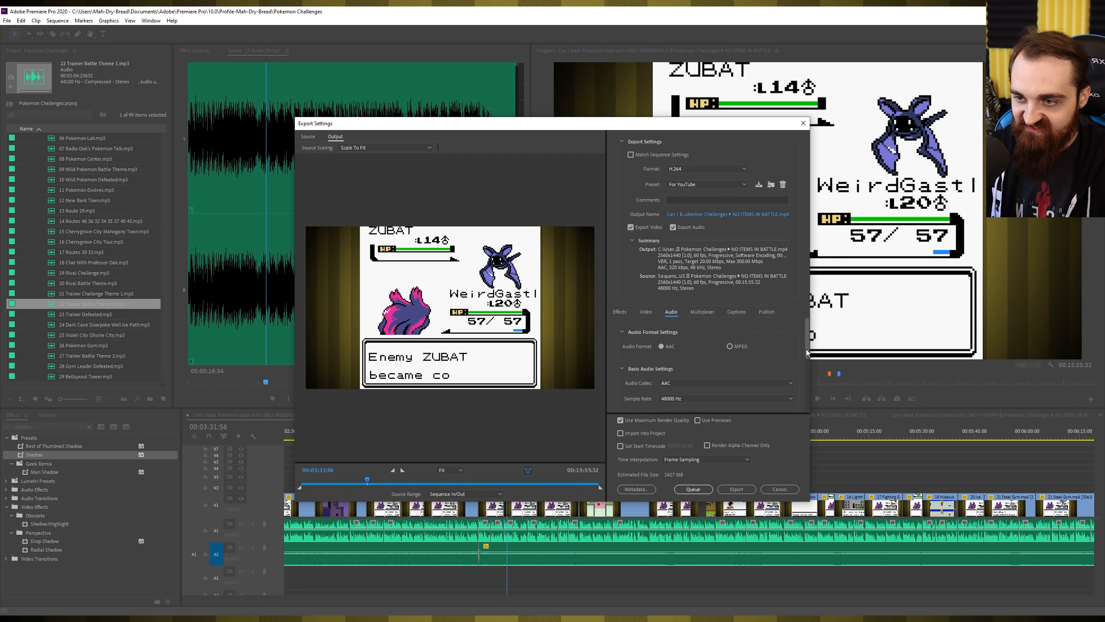
{"action": "mouse_move", "coordinate": [807, 350]}
{"action": "left_mouse_down"}
{"action": "mouse_move", "coordinate": [815, 415]}
{"action": "mouse_move", "coordinate": [805, 336]}
{"action": "left_mouse_up"}
{"action": "left_click", "coordinate": [646, 312]}
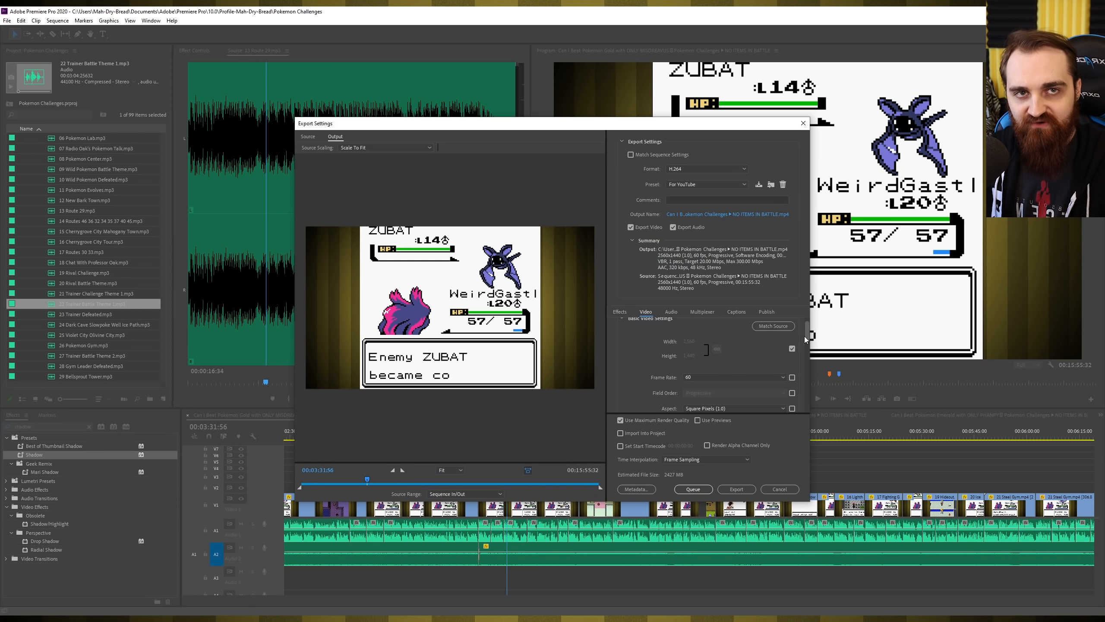
{"action": "scroll", "coordinate": [739, 348], "scroll_direction": "down", "scroll_amount": 1}
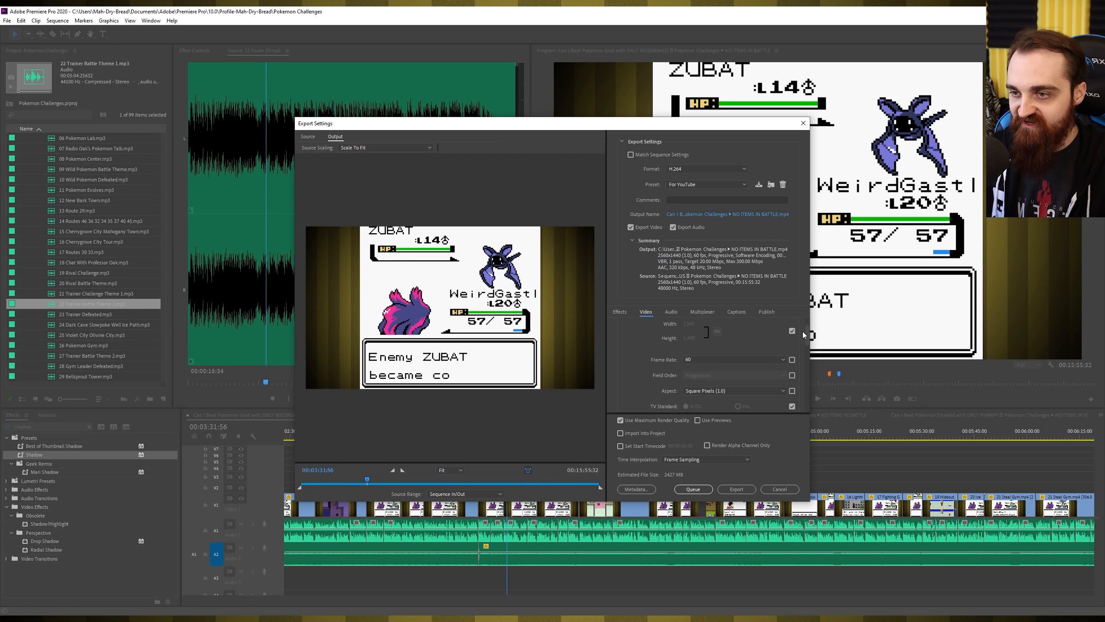
{"action": "left_click_drag", "start_coordinate": [808, 331], "coordinate": [806, 339]}
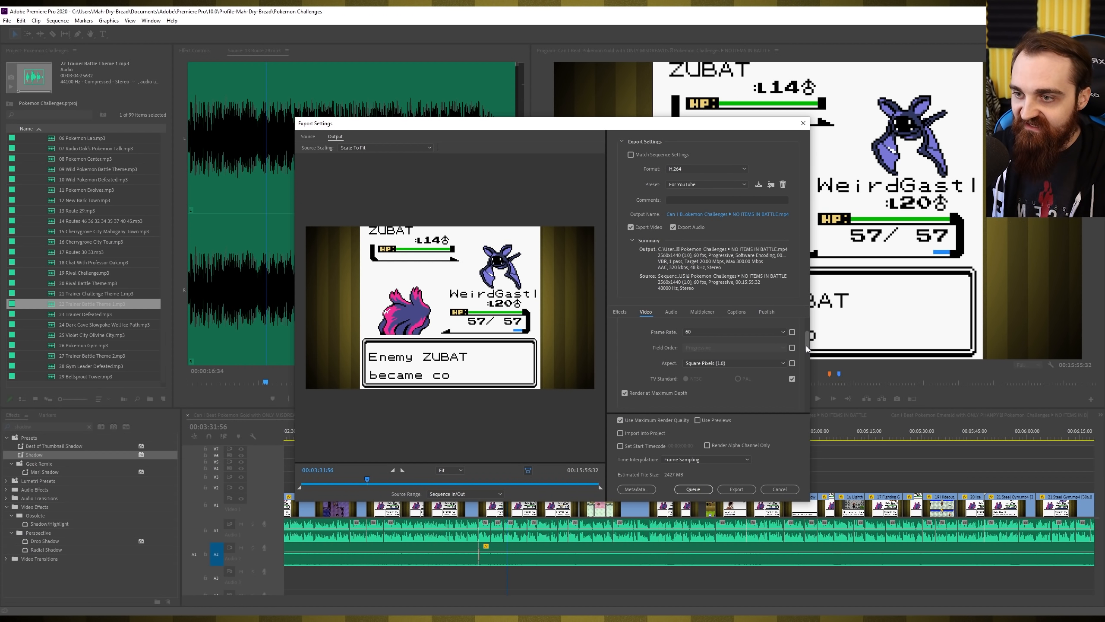
{"action": "left_click_drag", "start_coordinate": [806, 346], "coordinate": [805, 366]}
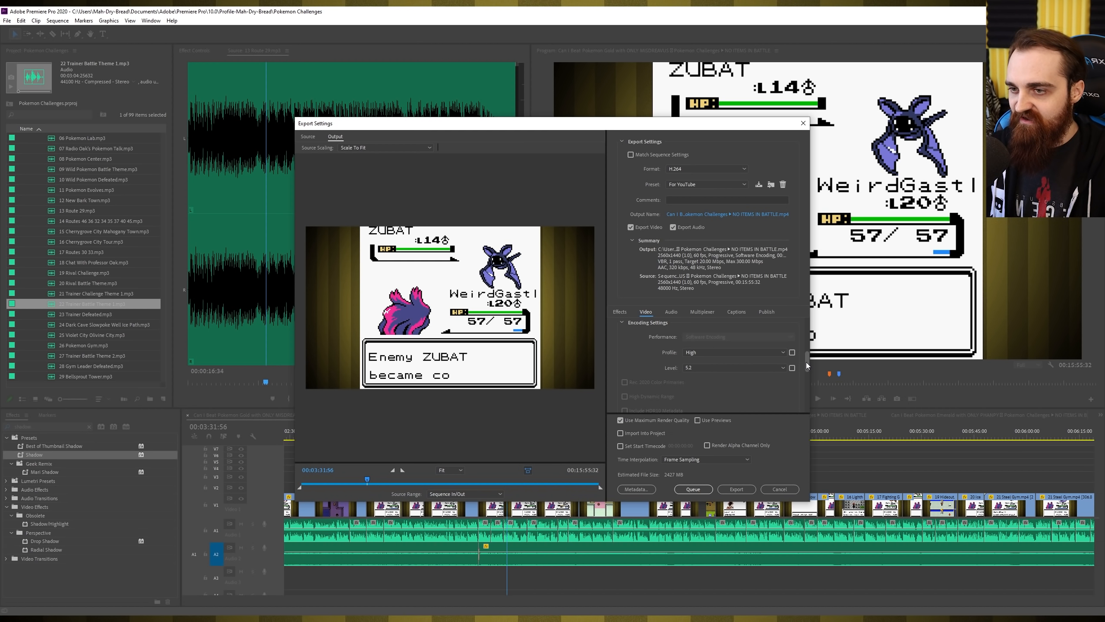
{"action": "left_click", "coordinate": [745, 368]}
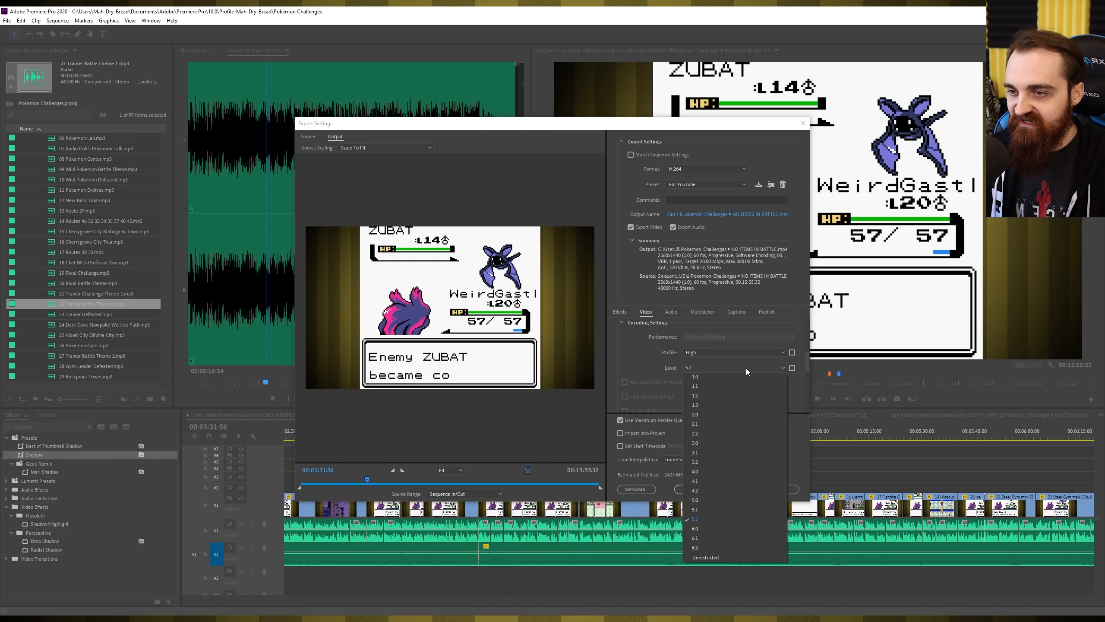
{"action": "left_click", "coordinate": [808, 366]}
{"action": "left_click_drag", "start_coordinate": [807, 367], "coordinate": [806, 371]}
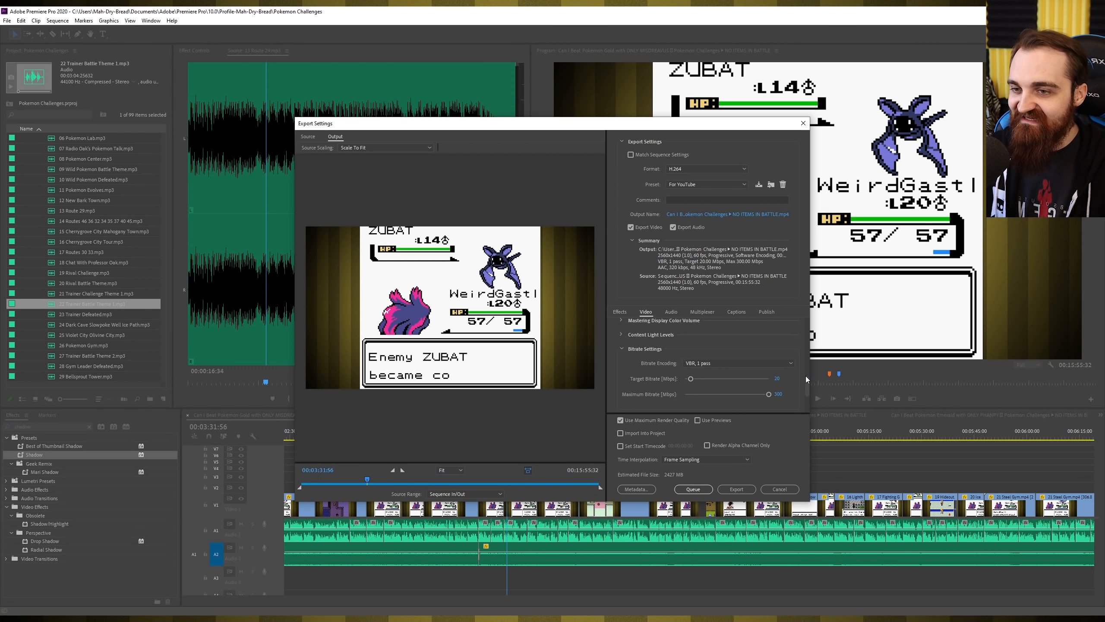
{"action": "mouse_move", "coordinate": [805, 376]}
{"action": "left_mouse_down"}
{"action": "mouse_move", "coordinate": [807, 353]}
{"action": "mouse_move", "coordinate": [810, 393]}
{"action": "mouse_move", "coordinate": [813, 382]}
{"action": "left_mouse_up"}
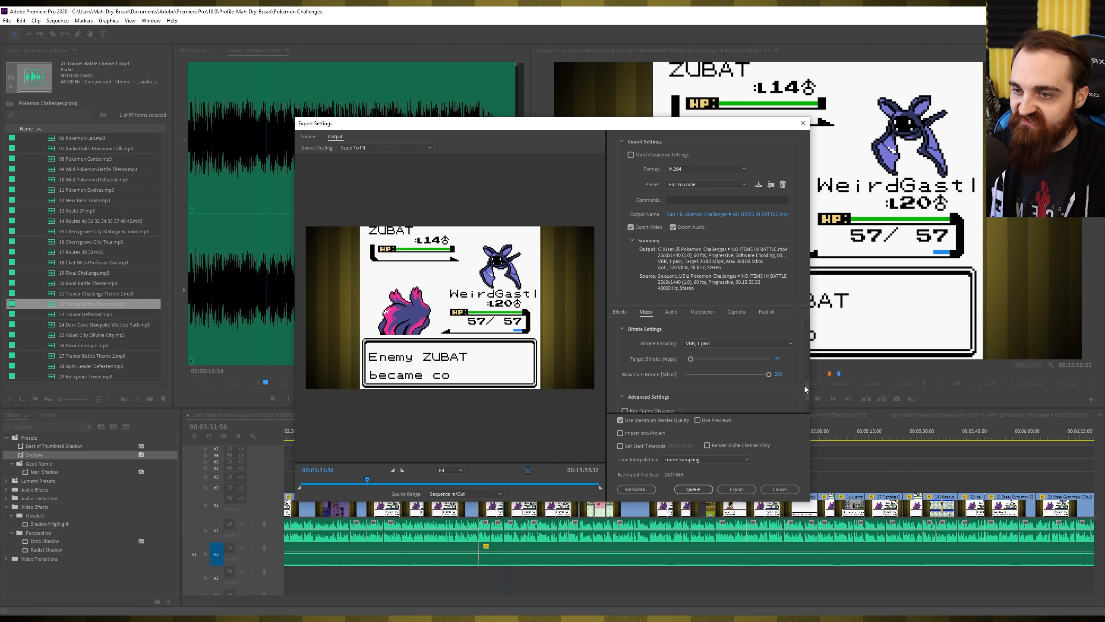
{"action": "scroll", "coordinate": [808, 383], "scroll_direction": "up", "scroll_amount": 2}
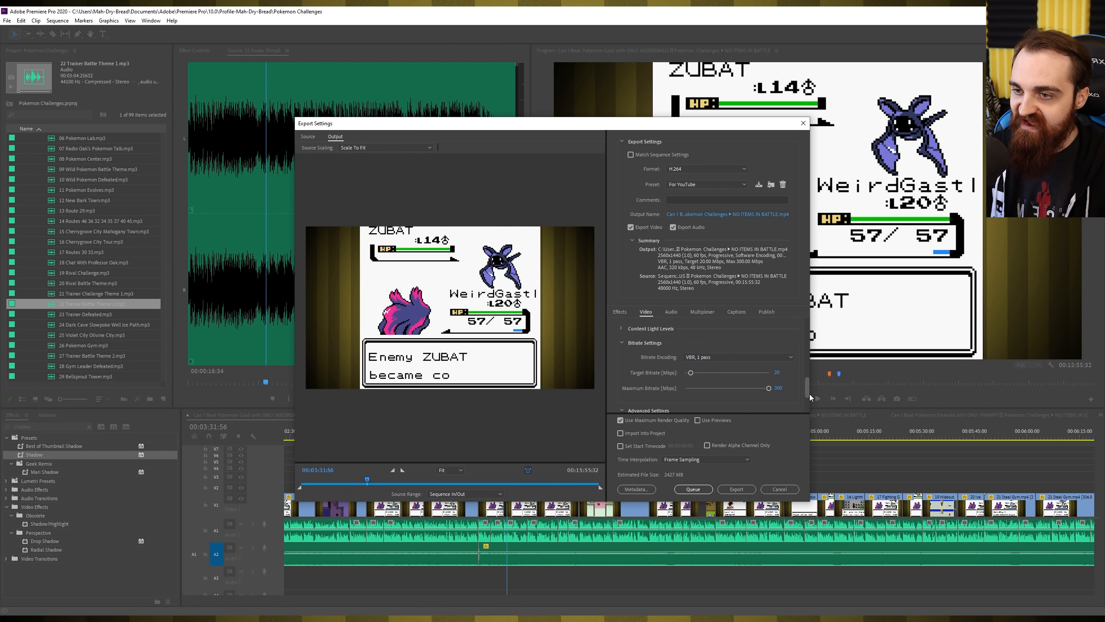
{"action": "left_click_drag", "start_coordinate": [810, 394], "coordinate": [812, 410]}
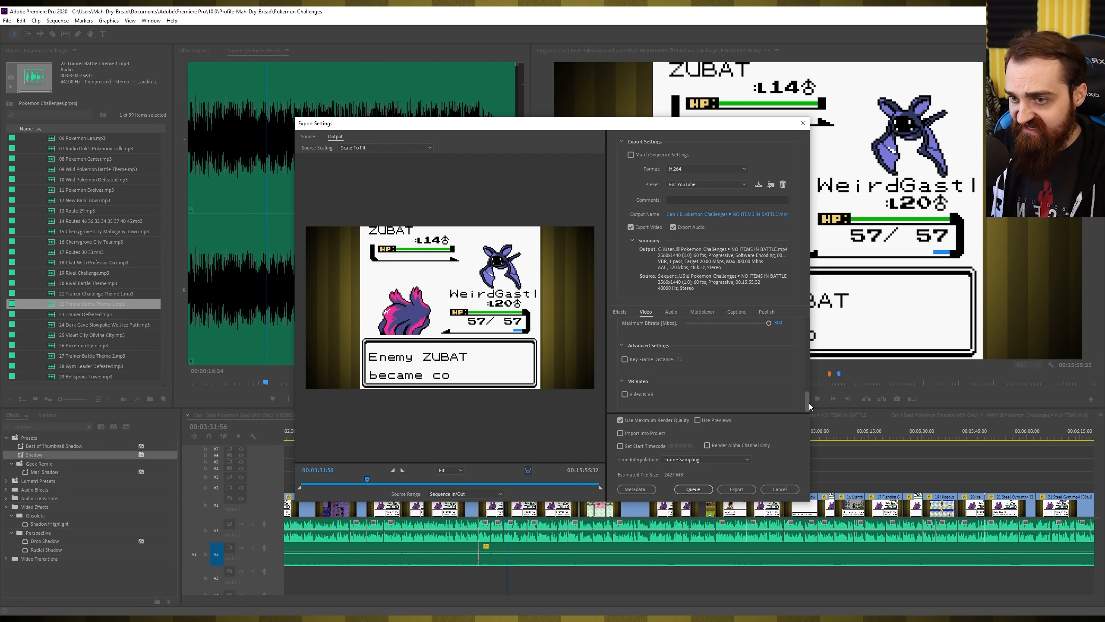
{"action": "left_click_drag", "start_coordinate": [809, 403], "coordinate": [806, 395]}
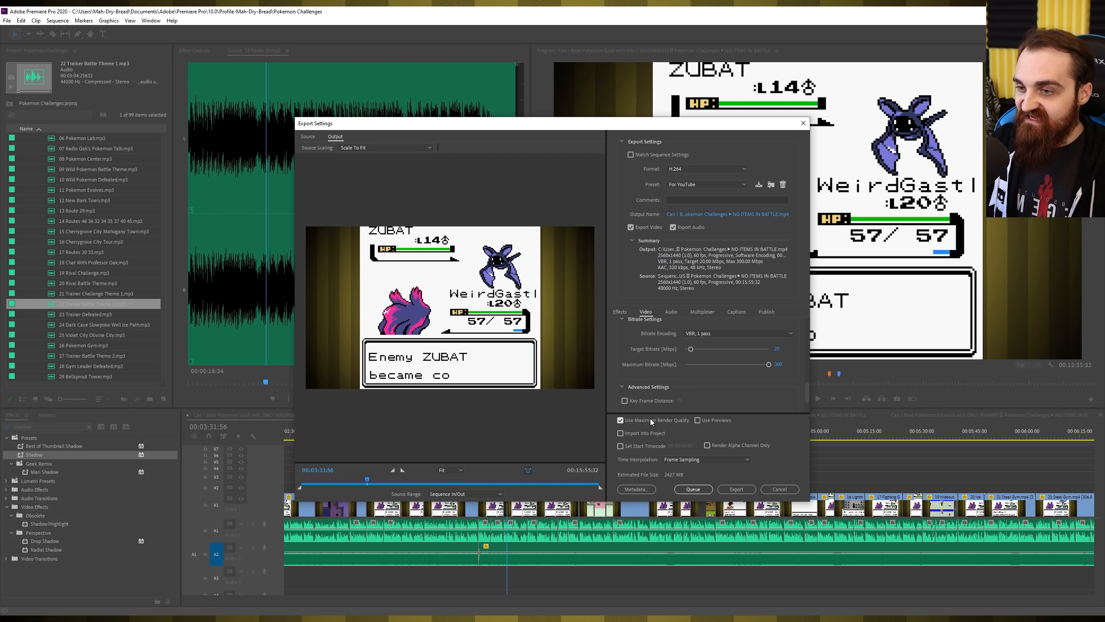